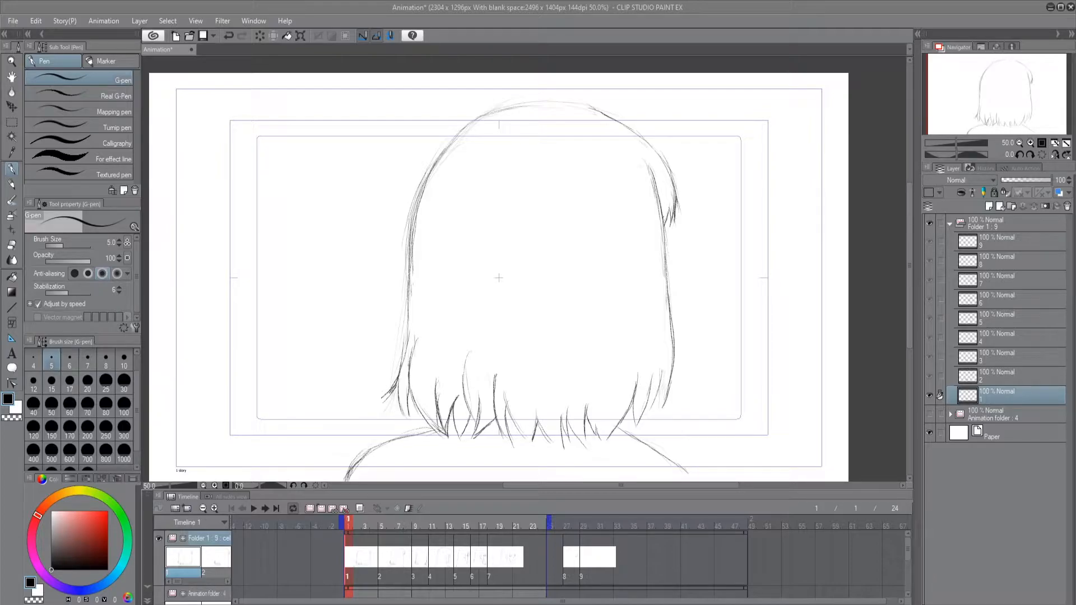
- Show the Animation cels palette and return the timeline to frame 1
{"action": "left_click", "coordinate": [255, 22]}
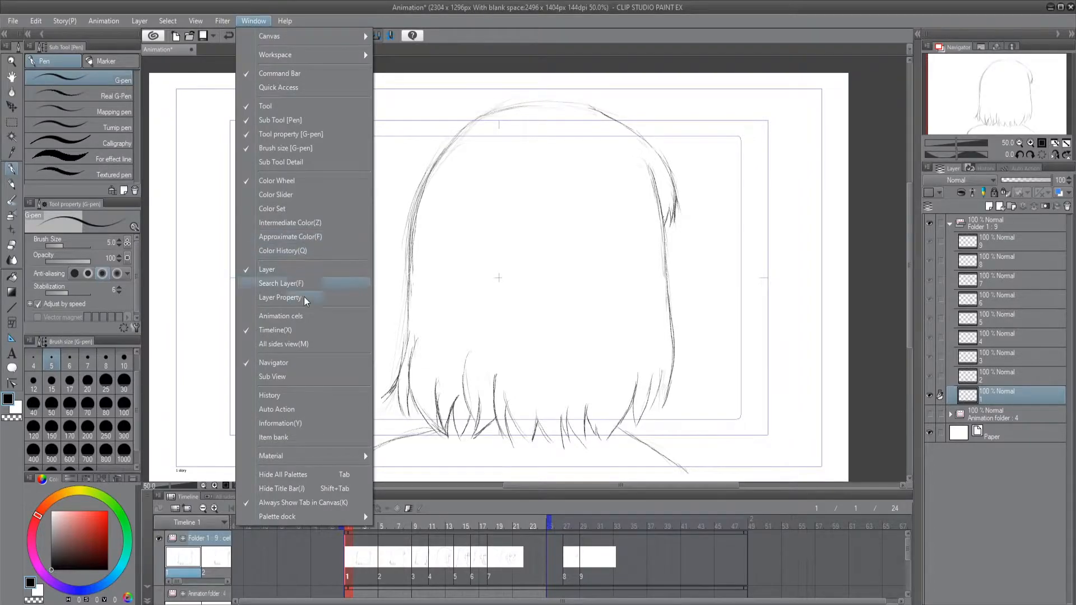
{"action": "left_click", "coordinate": [300, 320]}
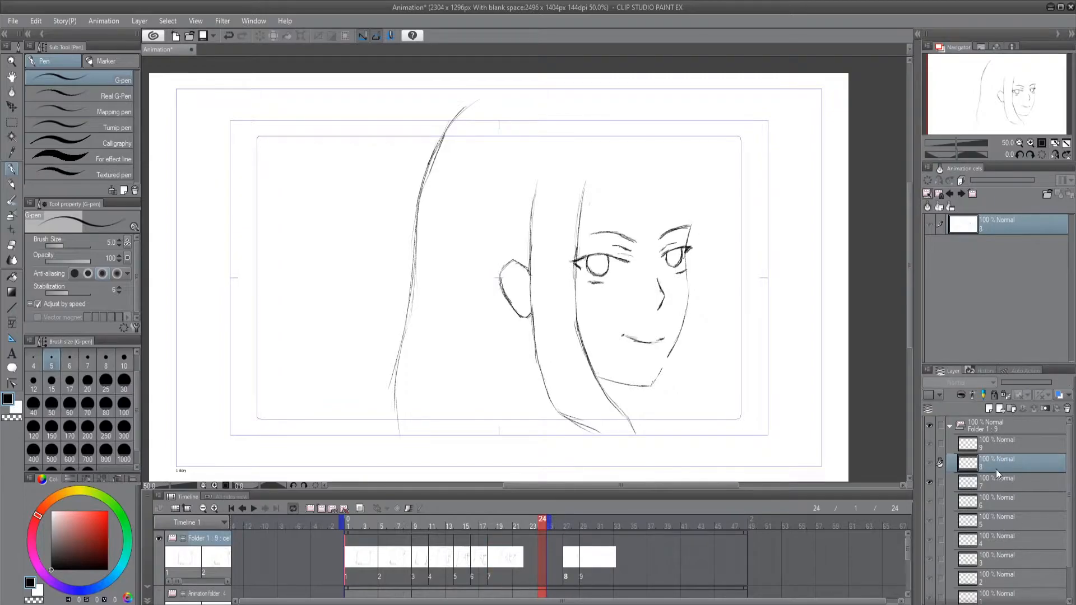
{"action": "left_click_drag", "start_coordinate": [439, 555], "coordinate": [367, 580]}
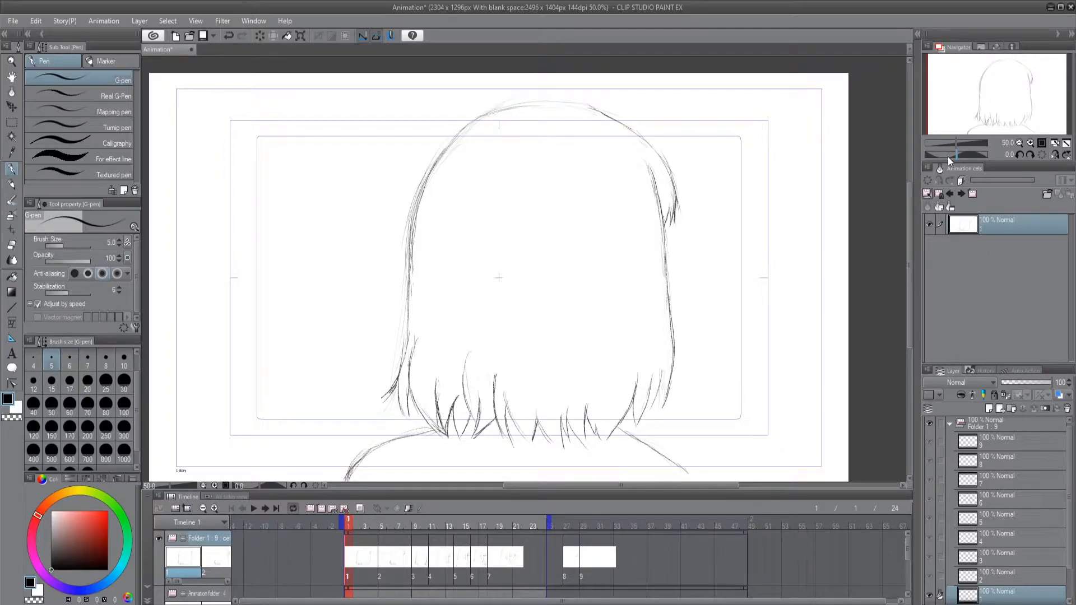
- Fix the current animation cel as the editing target and select its cel 1 entry below the divider in the Animation cels palette
{"action": "left_click", "coordinate": [940, 207]}
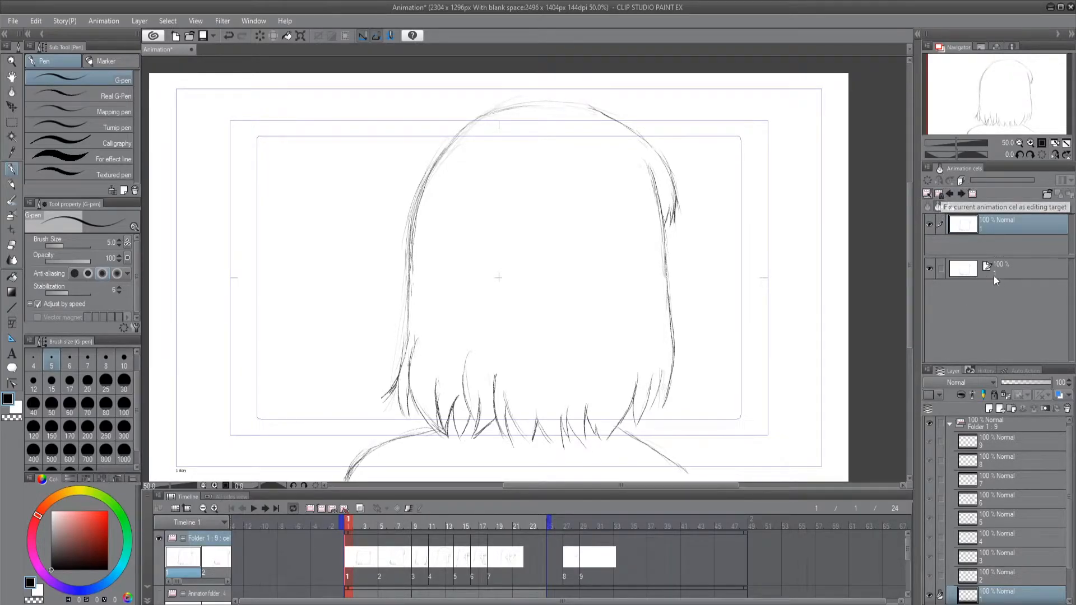
{"action": "left_click_drag", "start_coordinate": [997, 257], "coordinate": [999, 243]}
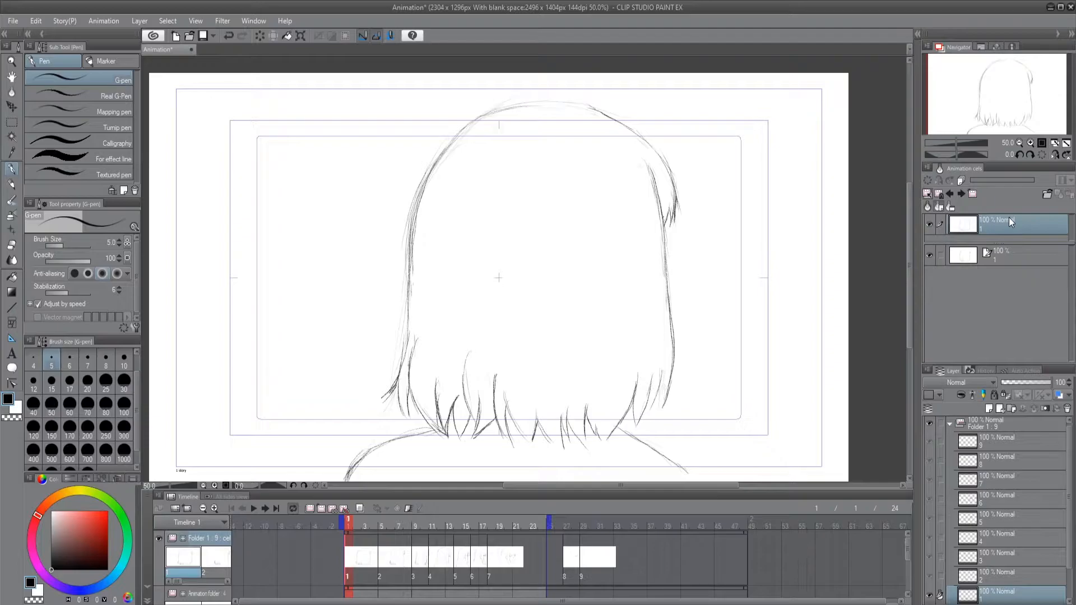
{"action": "left_click", "coordinate": [1004, 250]}
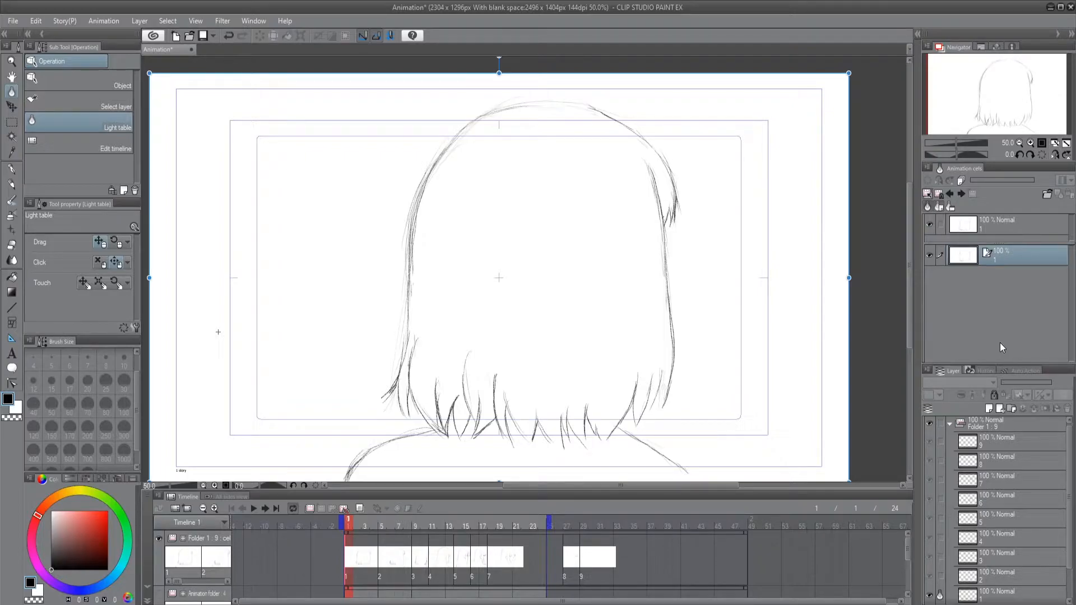
- With cel 1 as the current cel, register cel 3 on its light table
{"action": "left_click", "coordinate": [1003, 581]}
{"action": "left_click", "coordinate": [1000, 557]}
{"action": "mouse_move", "coordinate": [991, 556]}
{"action": "left_mouse_down"}
{"action": "mouse_move", "coordinate": [1010, 536]}
{"action": "mouse_move", "coordinate": [1007, 554]}
{"action": "left_mouse_up"}
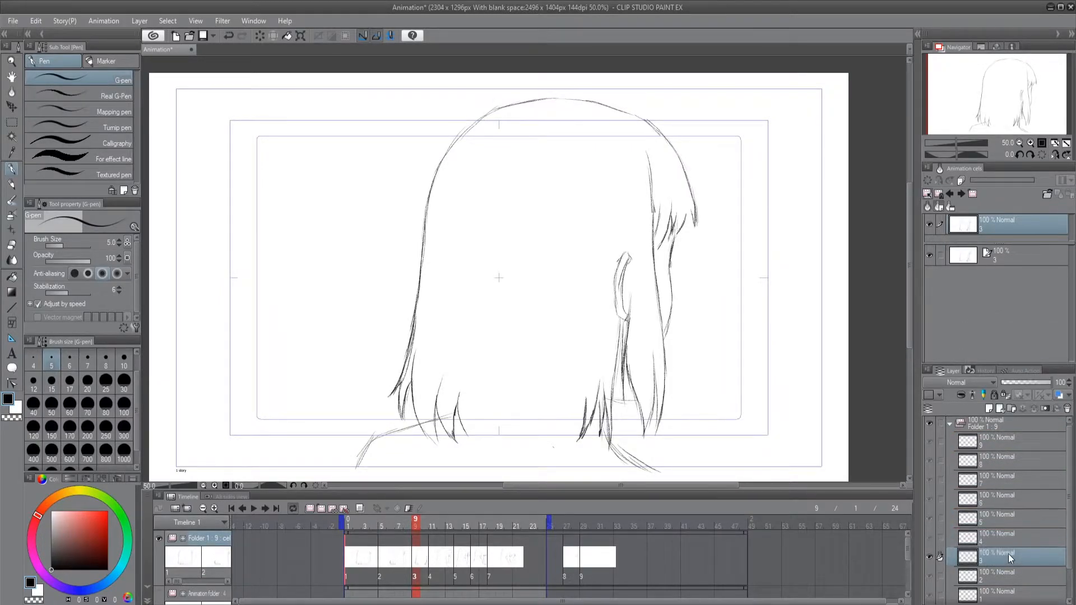
{"action": "left_click", "coordinate": [1008, 592]}
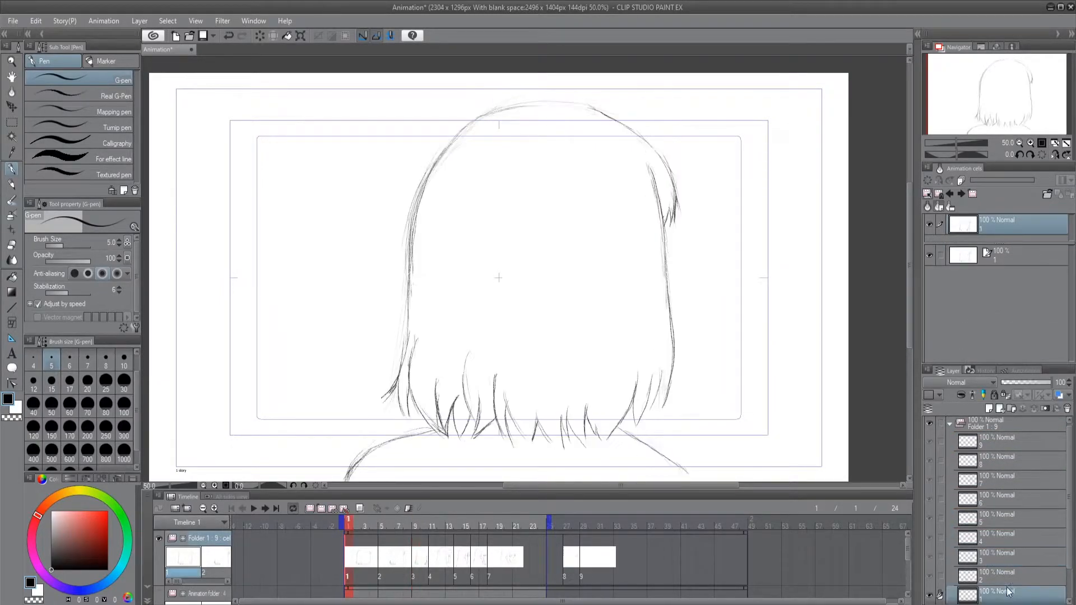
{"action": "left_click", "coordinate": [990, 553]}
{"action": "left_click_drag", "start_coordinate": [1014, 547], "coordinate": [1006, 308]}
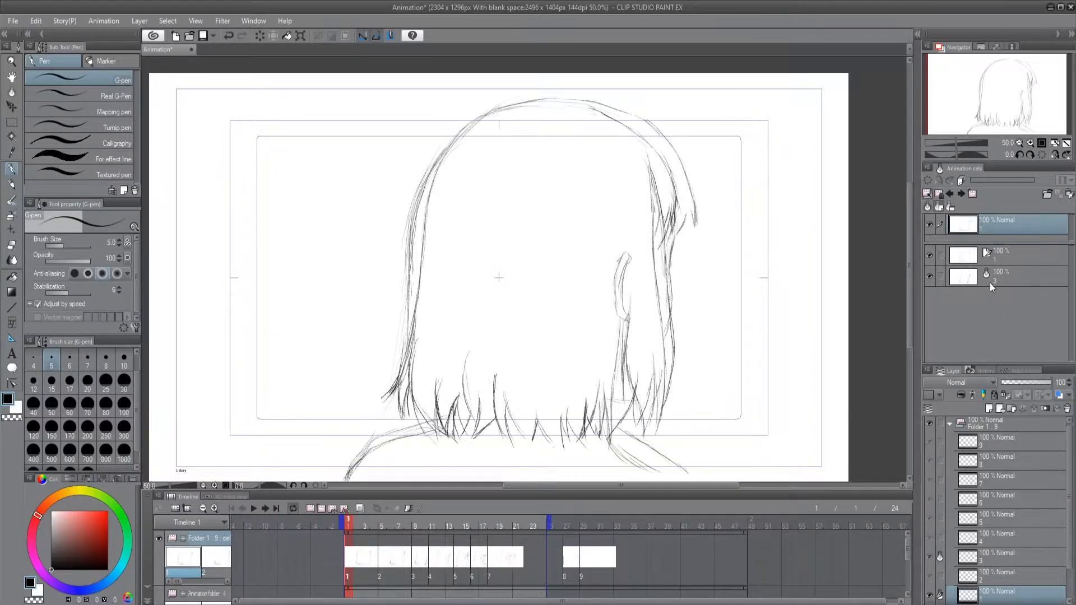
- Compare the light table entries of cel 1 with those of the other cels up to cel 9, and return to cel 1
{"action": "left_click", "coordinate": [998, 280]}
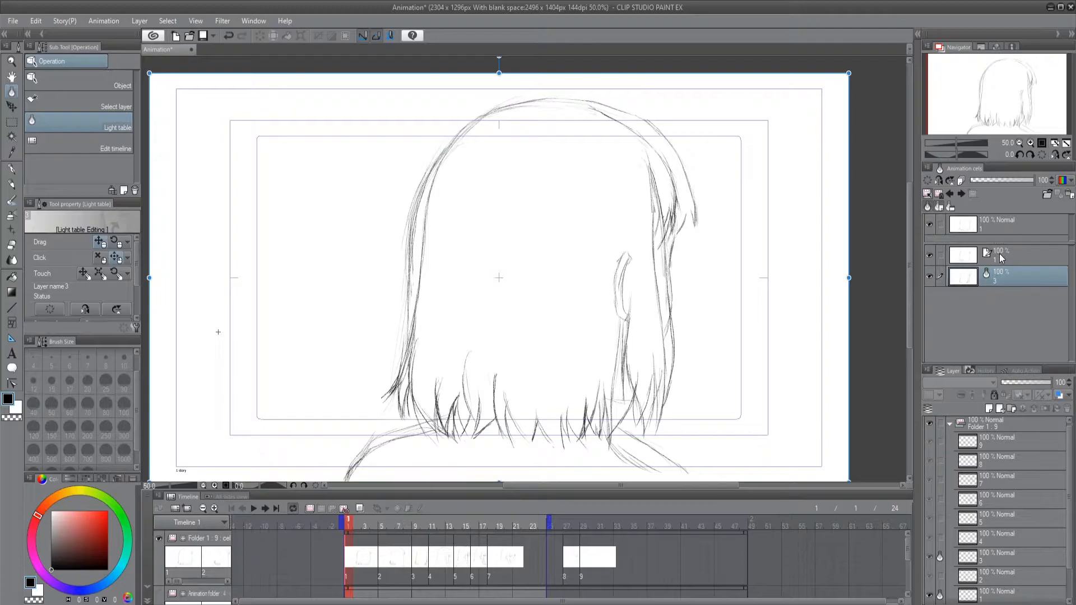
{"action": "left_click", "coordinate": [1004, 255]}
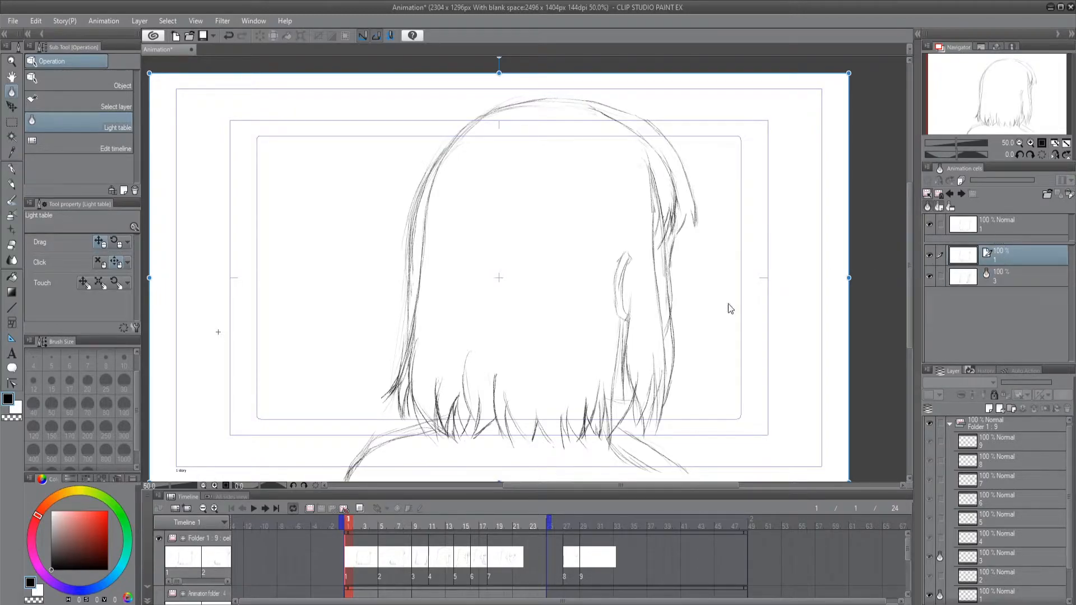
{"action": "left_click", "coordinate": [1013, 276]}
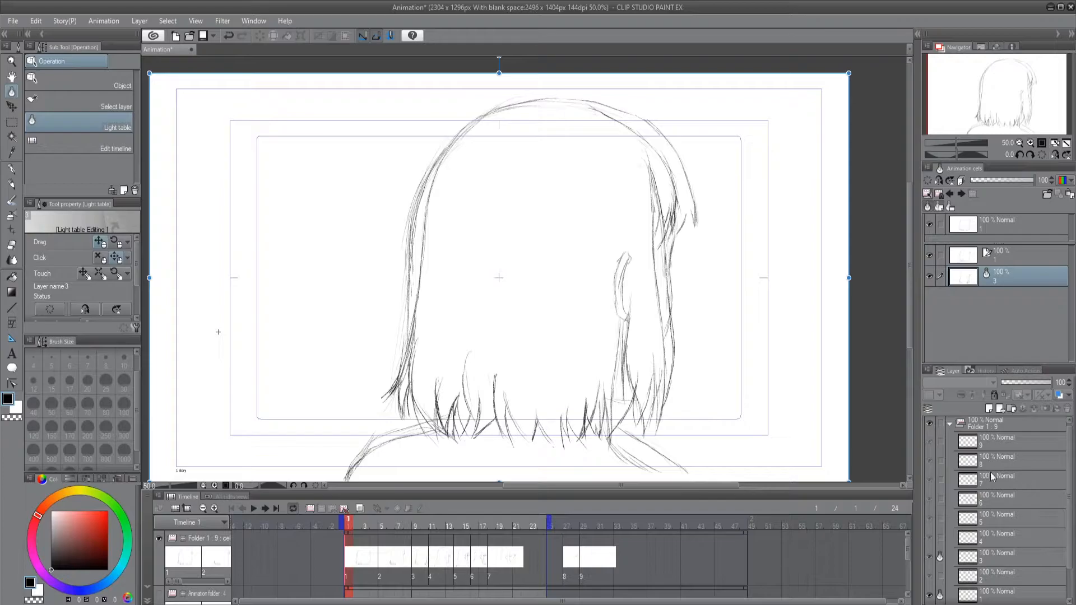
{"action": "left_click", "coordinate": [996, 575]}
{"action": "left_click", "coordinate": [1002, 549]}
{"action": "left_click", "coordinate": [1004, 533]}
{"action": "left_click", "coordinate": [1007, 512]}
{"action": "left_click", "coordinate": [1017, 479]}
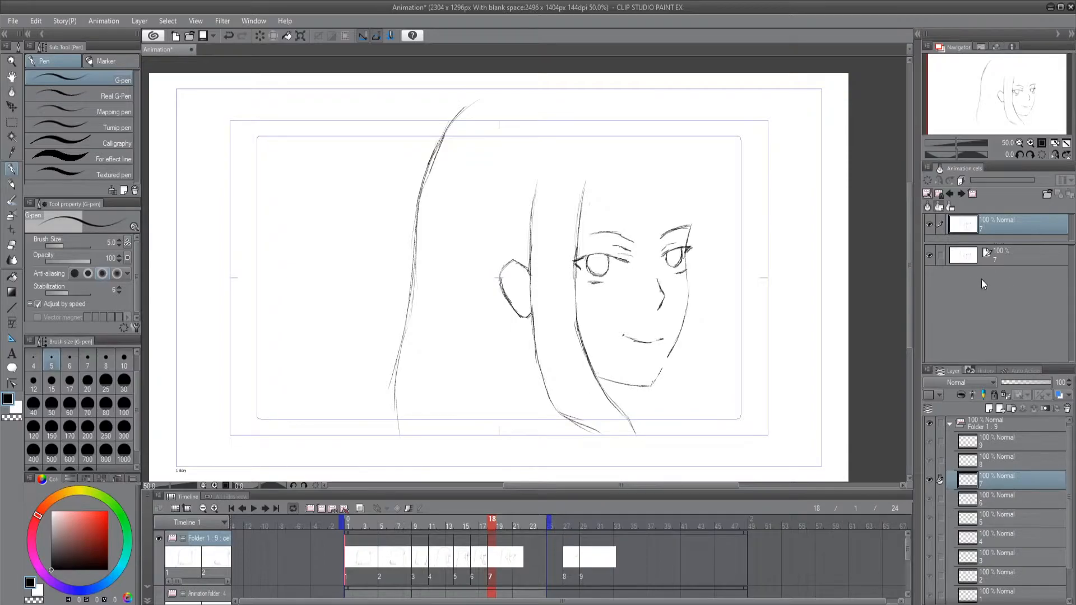
{"action": "left_click", "coordinate": [994, 466]}
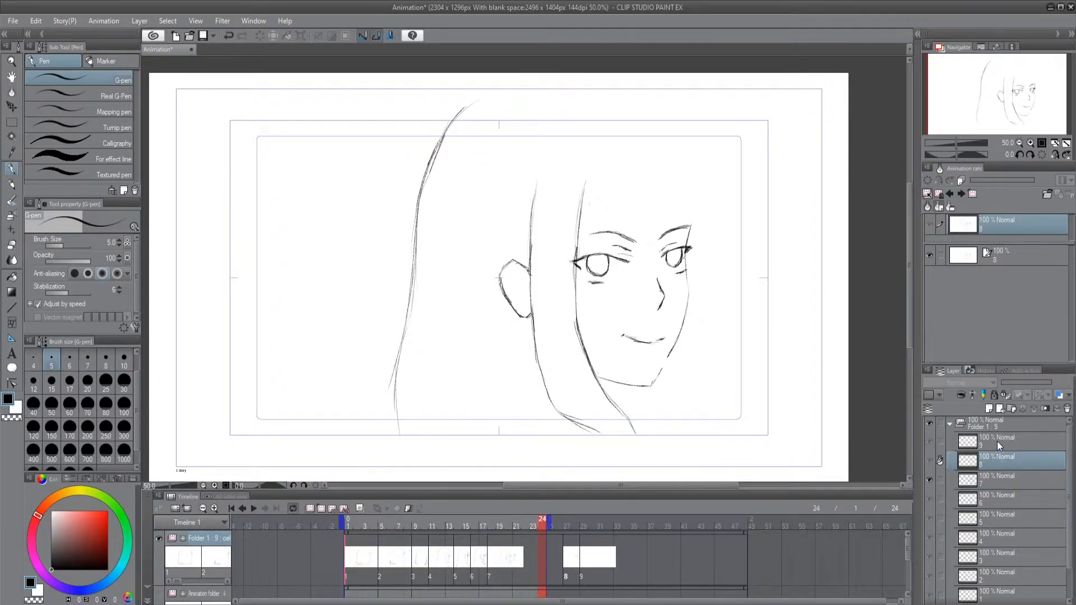
{"action": "left_click", "coordinate": [997, 442]}
{"action": "left_click", "coordinate": [1004, 597]}
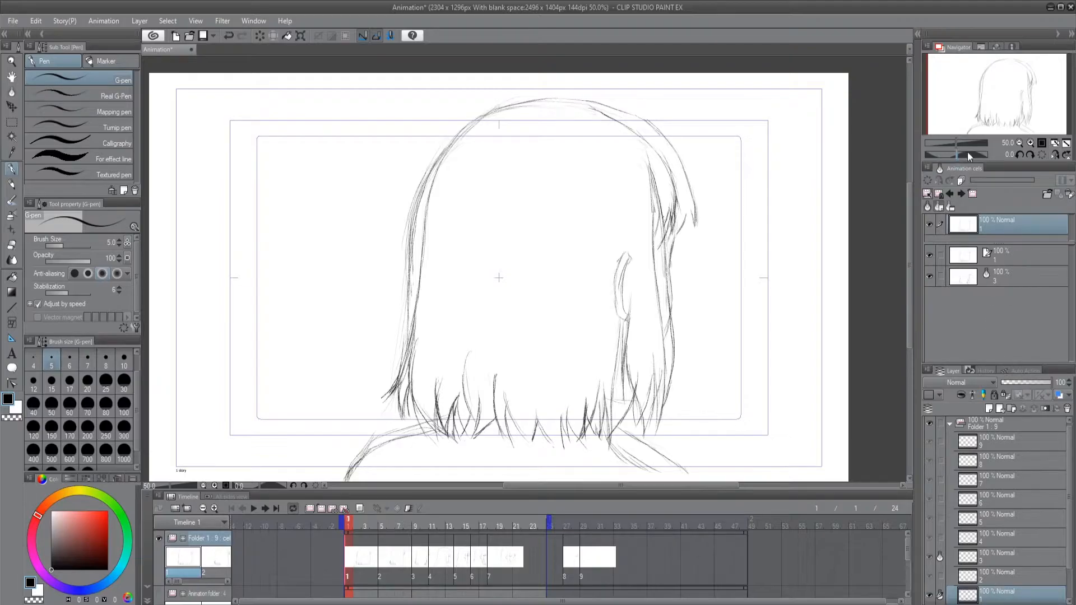
- Set the opacity of light table cel 3 to 59% and change its display color to purple 760995
{"action": "left_click", "coordinate": [1002, 280]}
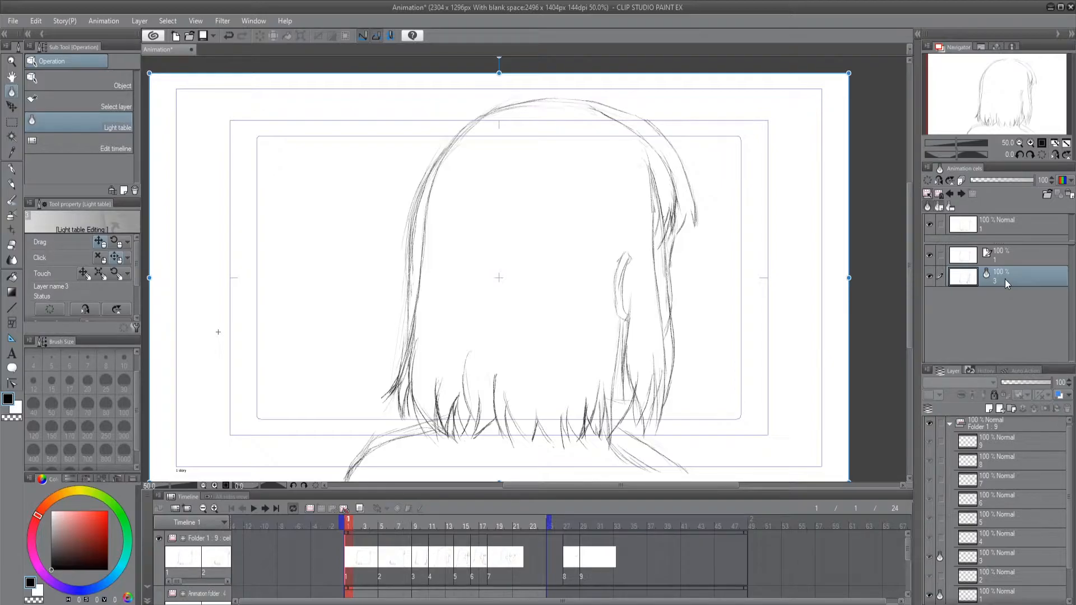
{"action": "left_click_drag", "start_coordinate": [1029, 180], "coordinate": [1010, 187]}
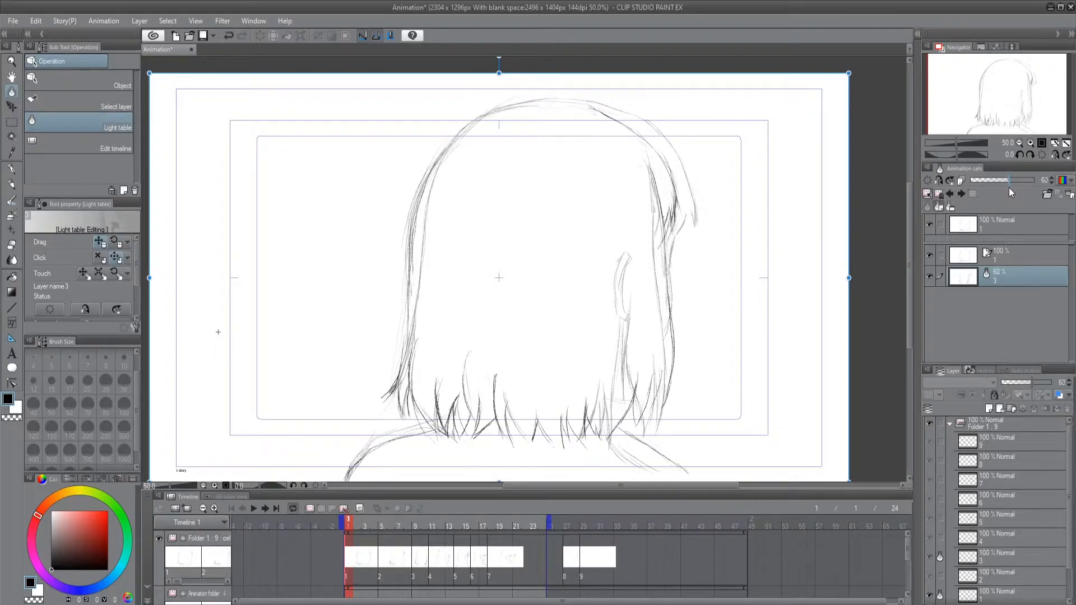
{"action": "left_click", "coordinate": [1065, 180]}
{"action": "left_click", "coordinate": [1028, 244]}
{"action": "left_click", "coordinate": [536, 308]}
{"action": "left_click", "coordinate": [562, 278]}
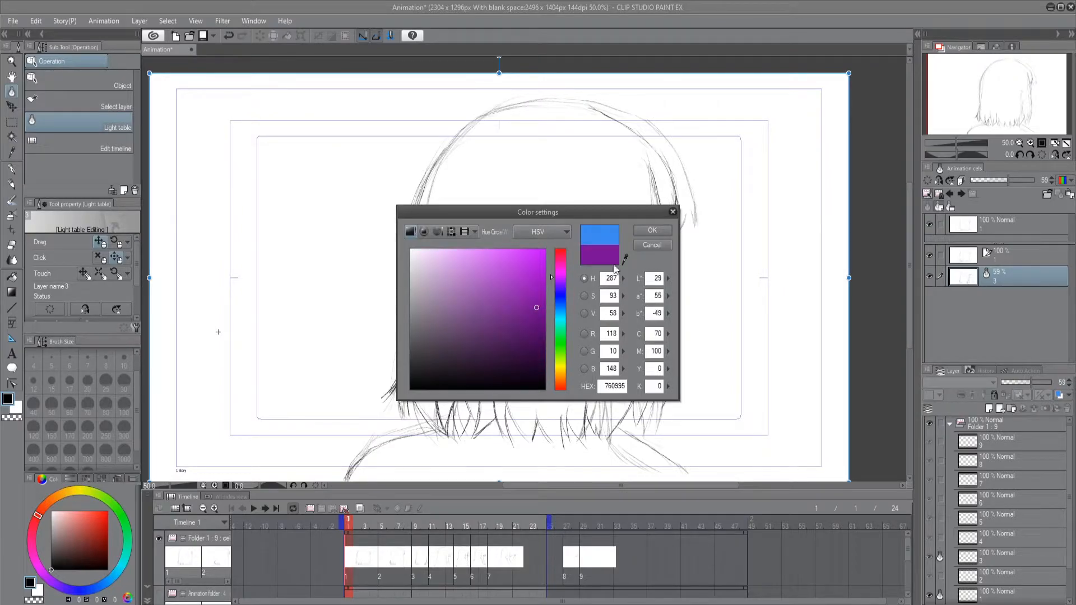
{"action": "left_click", "coordinate": [650, 231]}
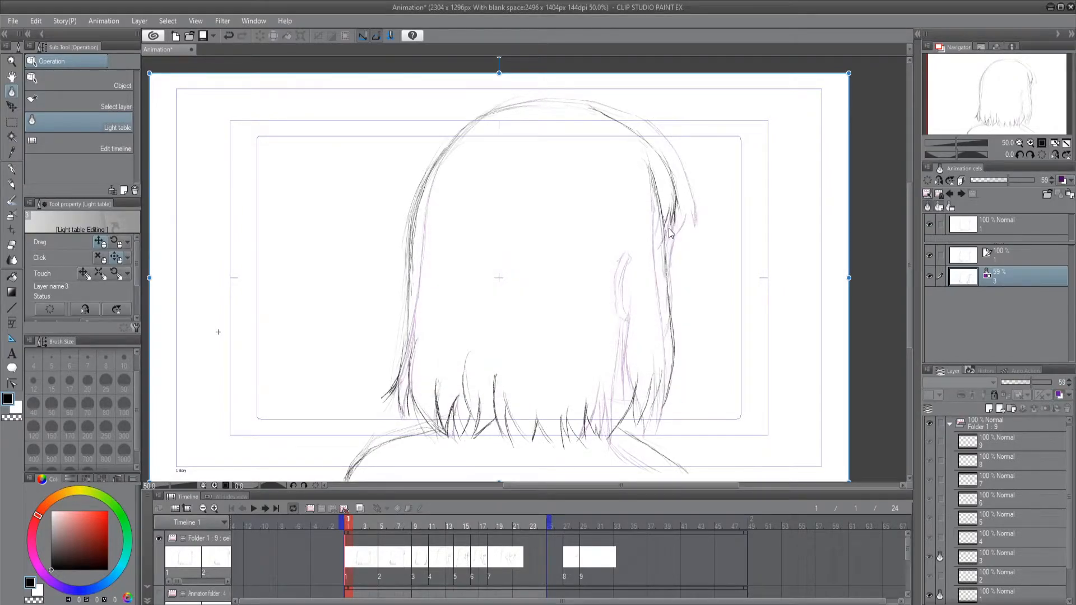
- Look through cels 2 to 7 to check their light table contents, and return to cel 1
{"action": "left_click", "coordinate": [993, 576]}
{"action": "left_click", "coordinate": [996, 558]}
{"action": "left_click", "coordinate": [1002, 541]}
{"action": "left_click", "coordinate": [1008, 519]}
{"action": "left_click", "coordinate": [1014, 497]}
{"action": "left_click", "coordinate": [1027, 479]}
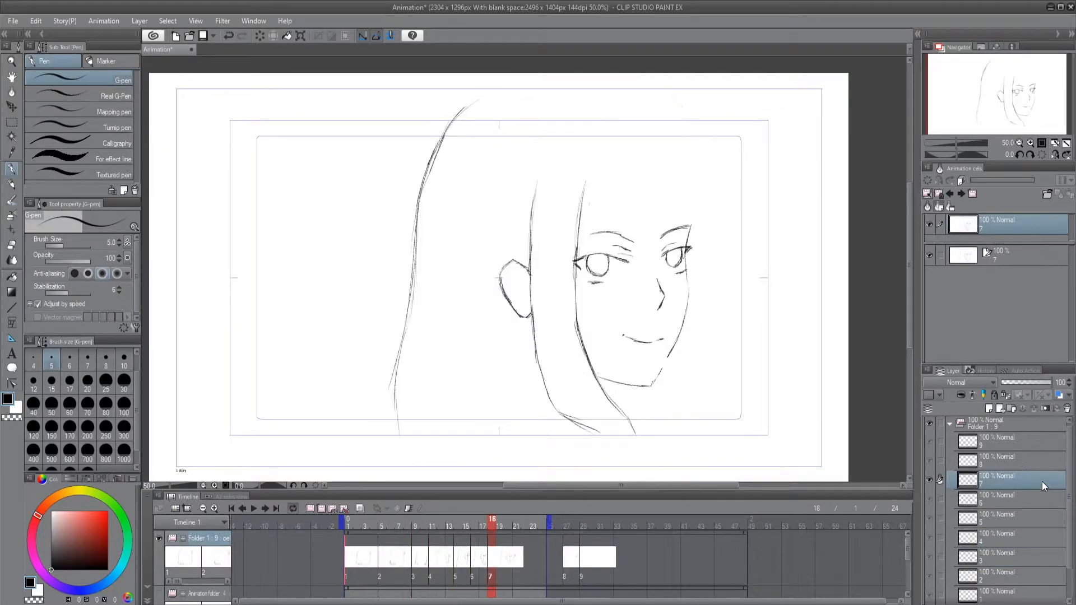
{"action": "left_click", "coordinate": [1049, 593]}
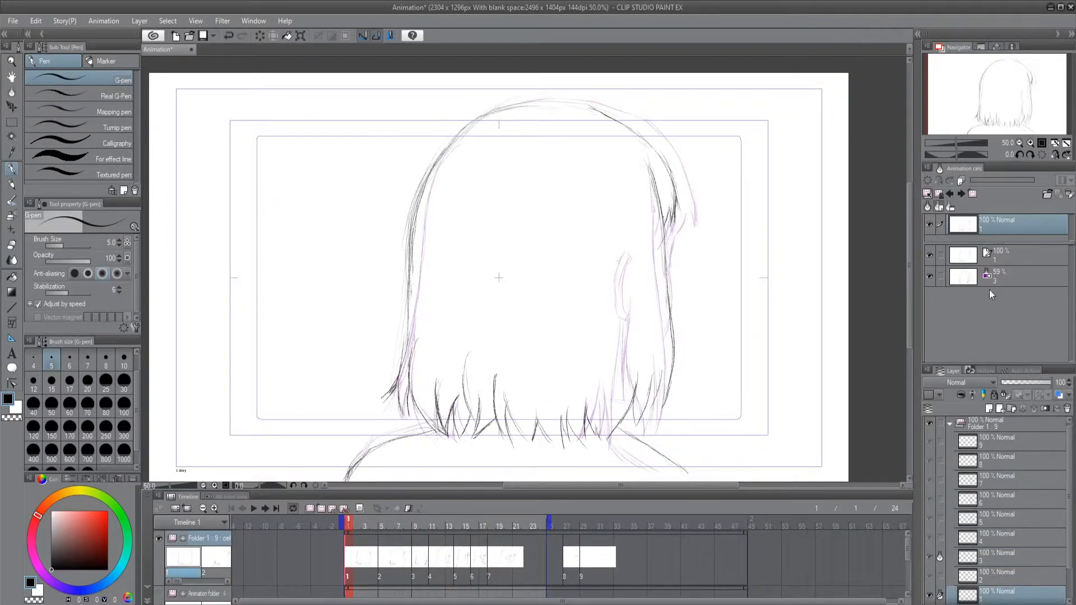
- Move light table cel 3 to the right, try flipping it horizontally and vertically, and reset its position
{"action": "left_click", "coordinate": [1011, 280]}
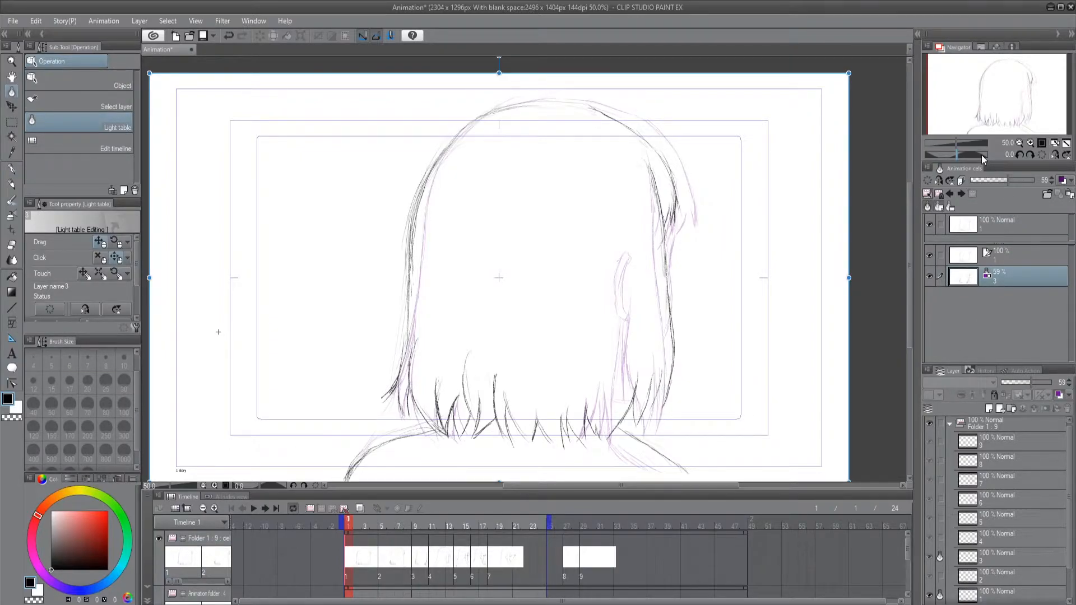
{"action": "mouse_move", "coordinate": [678, 321]}
{"action": "left_mouse_down"}
{"action": "mouse_move", "coordinate": [798, 327]}
{"action": "mouse_move", "coordinate": [828, 313]}
{"action": "left_mouse_up"}
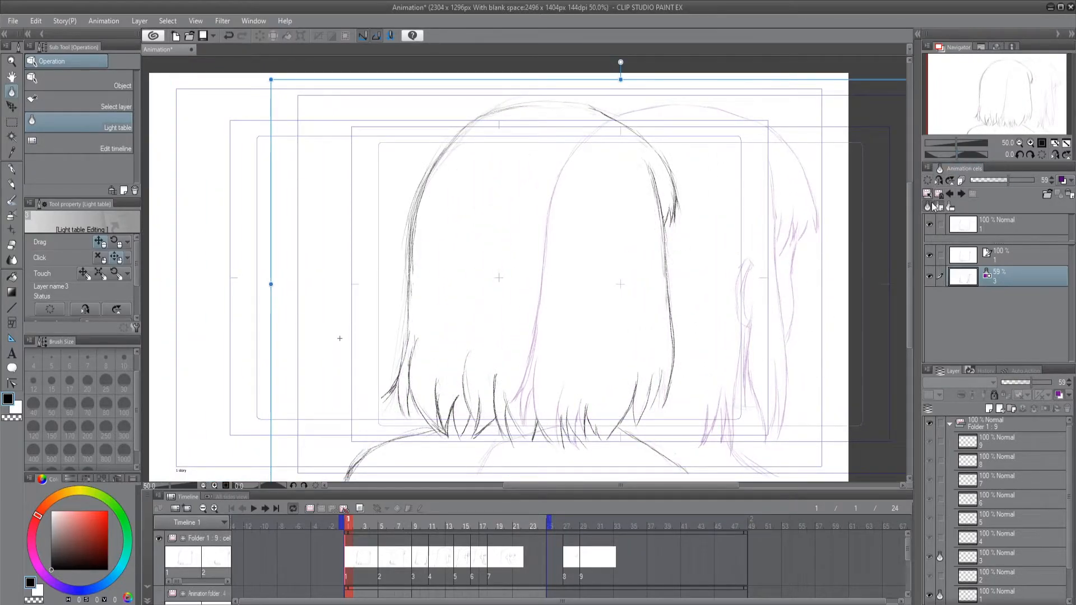
{"action": "left_click", "coordinate": [938, 180]}
{"action": "left_click", "coordinate": [950, 181]}
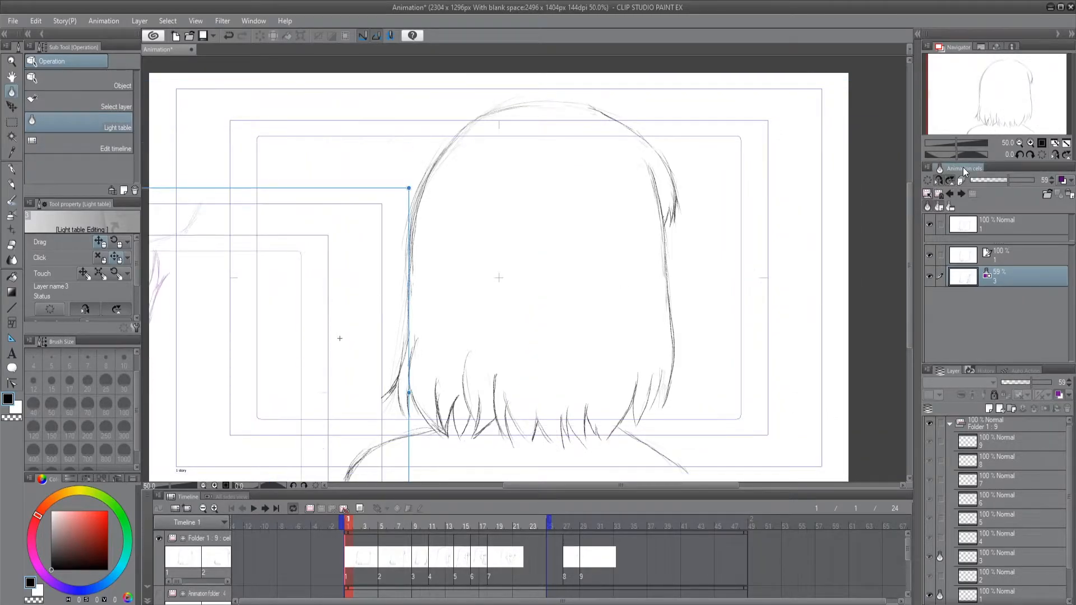
{"action": "left_click", "coordinate": [950, 180]}
{"action": "left_click", "coordinate": [938, 181]}
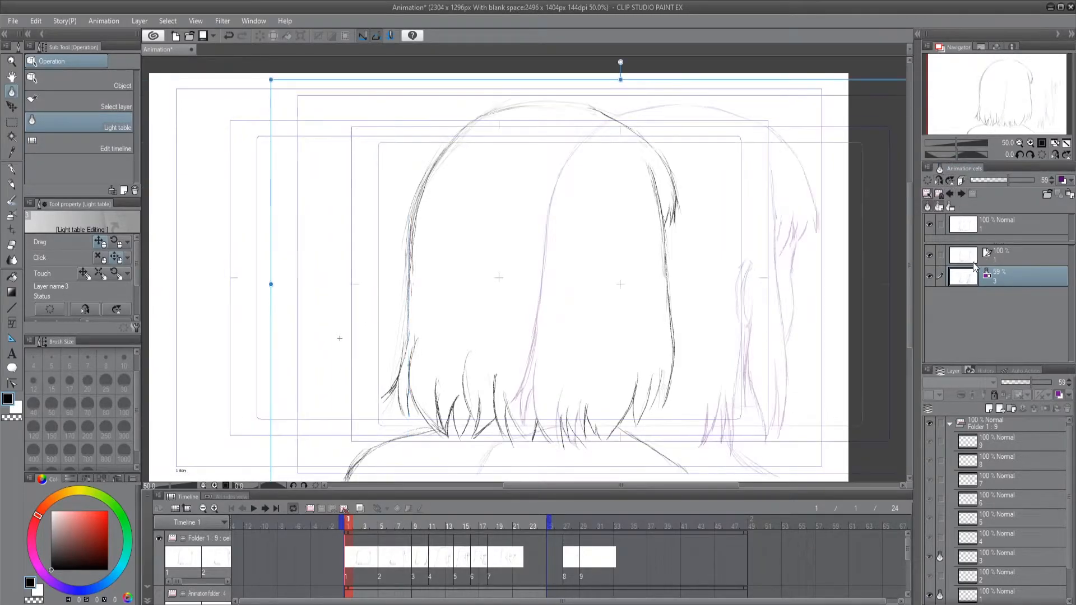
{"action": "left_click", "coordinate": [928, 181]}
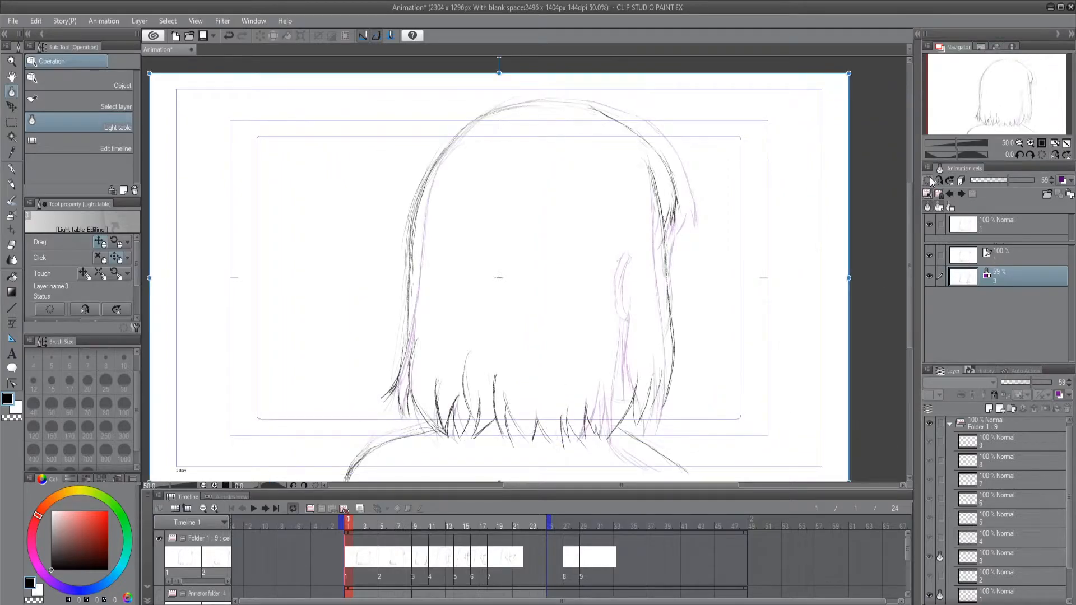
- Move light table cel 3 to the right and across to the left of the head sketch, and reset its position
{"action": "left_click_drag", "start_coordinate": [687, 357], "coordinate": [784, 353]}
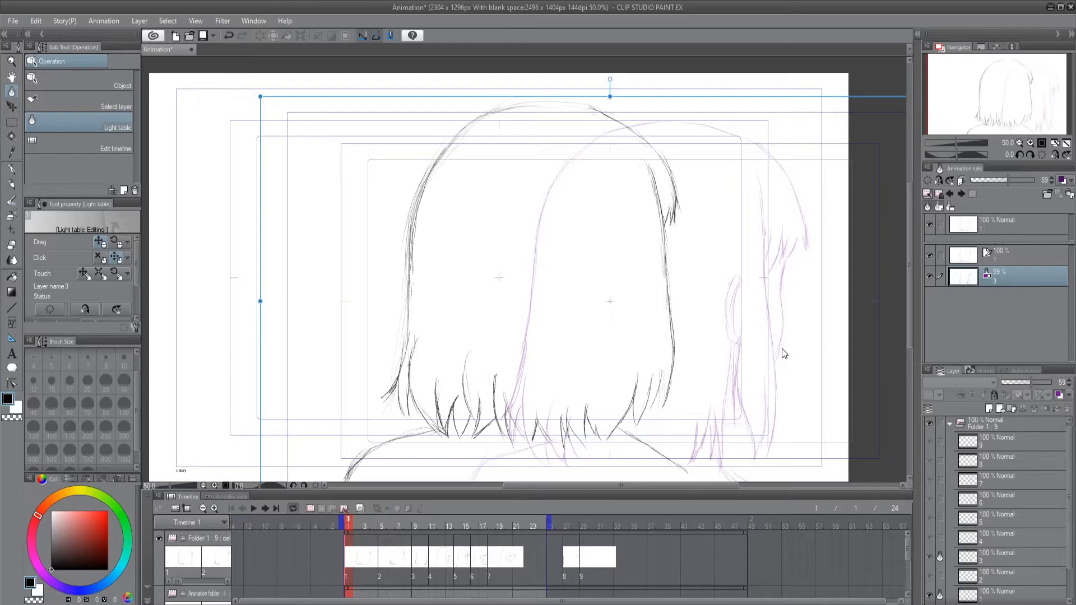
{"action": "mouse_move", "coordinate": [714, 348]}
{"action": "left_mouse_down"}
{"action": "mouse_move", "coordinate": [805, 344]}
{"action": "mouse_move", "coordinate": [765, 337]}
{"action": "mouse_move", "coordinate": [389, 401]}
{"action": "left_mouse_up"}
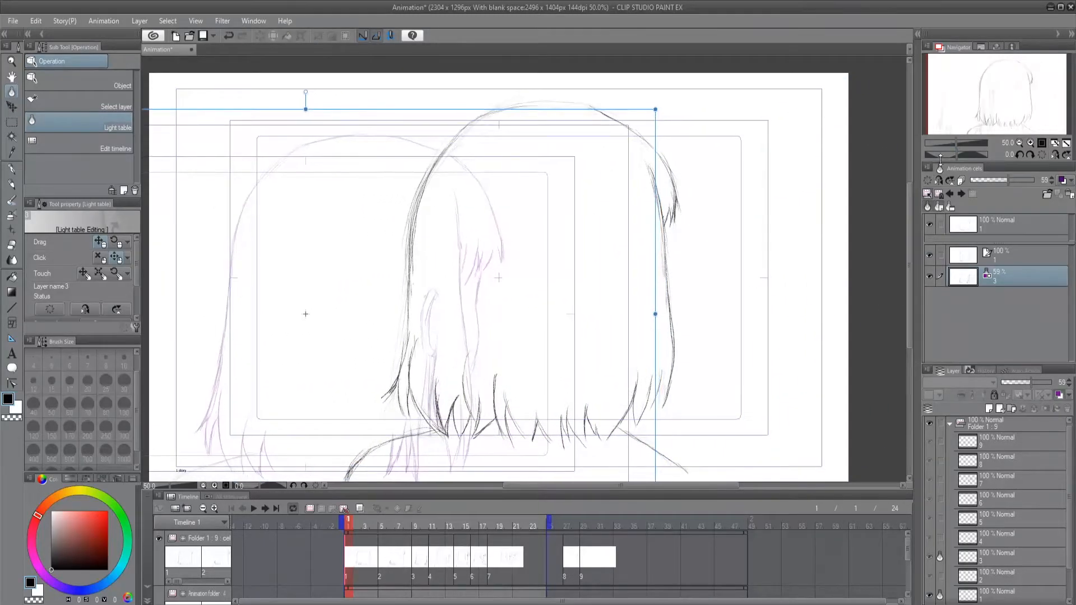
{"action": "left_click", "coordinate": [929, 180]}
- Move light table cel 3 to the right and try resizing it by its transform frame
{"action": "left_click_drag", "start_coordinate": [610, 348], "coordinate": [731, 346]}
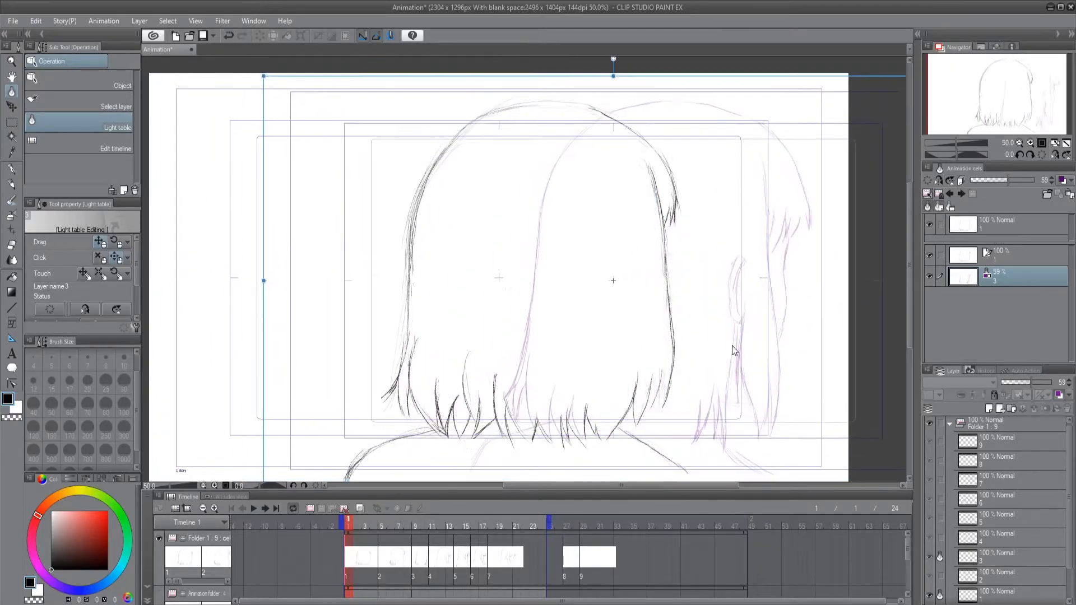
{"action": "left_click_drag", "start_coordinate": [264, 76], "coordinate": [517, 226]}
{"action": "left_click_drag", "start_coordinate": [742, 396], "coordinate": [630, 374]}
{"action": "left_click_drag", "start_coordinate": [617, 191], "coordinate": [661, 70]}
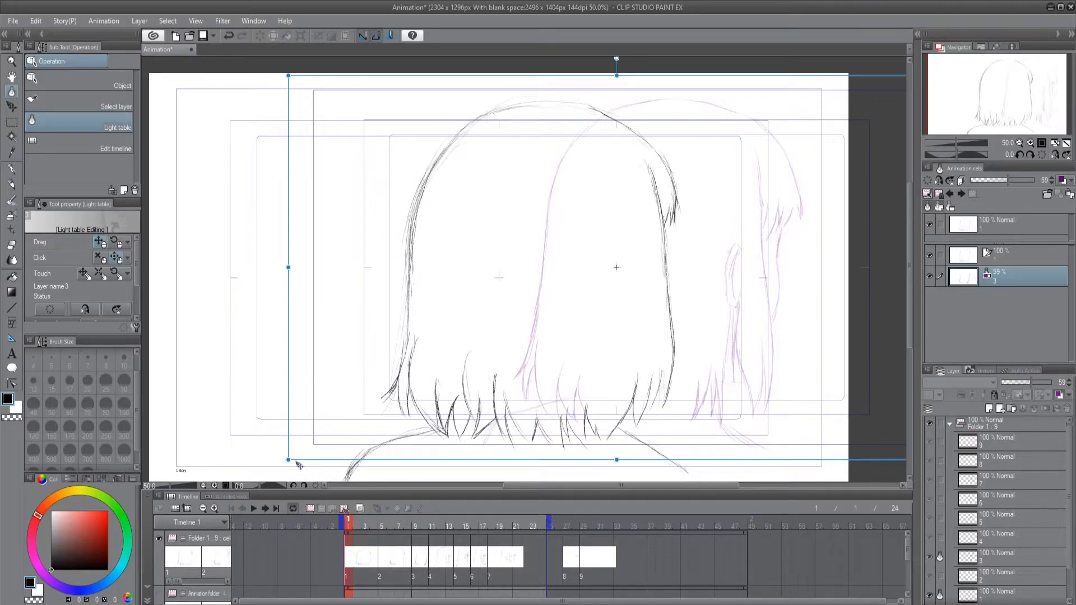
{"action": "key", "text": "shift"}
{"action": "left_click_drag", "start_coordinate": [286, 460], "coordinate": [132, 558]}
- Reposition the resized light table cel 3, flip it horizontally, and reset its transformation
{"action": "key", "text": "ctrl"}
{"action": "left_click_drag", "start_coordinate": [619, 323], "coordinate": [603, 251]}
{"action": "left_click_drag", "start_coordinate": [637, 301], "coordinate": [744, 349]}
{"action": "left_click", "coordinate": [940, 180]}
{"action": "left_click_drag", "start_coordinate": [543, 306], "coordinate": [455, 327]}
{"action": "left_click_drag", "start_coordinate": [496, 379], "coordinate": [482, 364]}
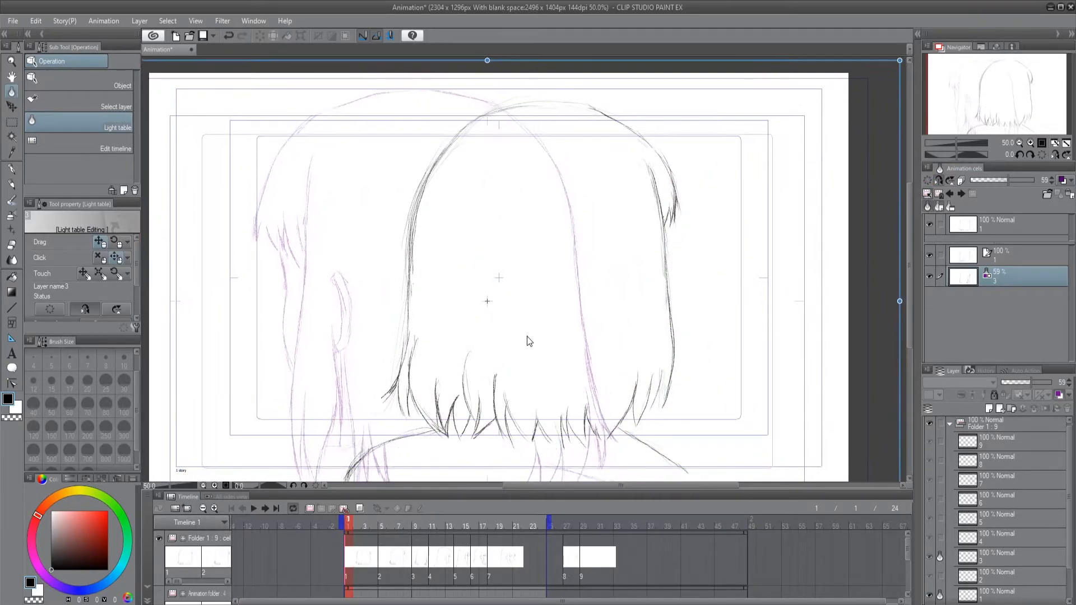
{"action": "left_click", "coordinate": [928, 180]}
- Try flipping light table cel 3 vertically and shifting it down the canvas, and reset its position
{"action": "left_click_drag", "start_coordinate": [564, 352], "coordinate": [651, 349]}
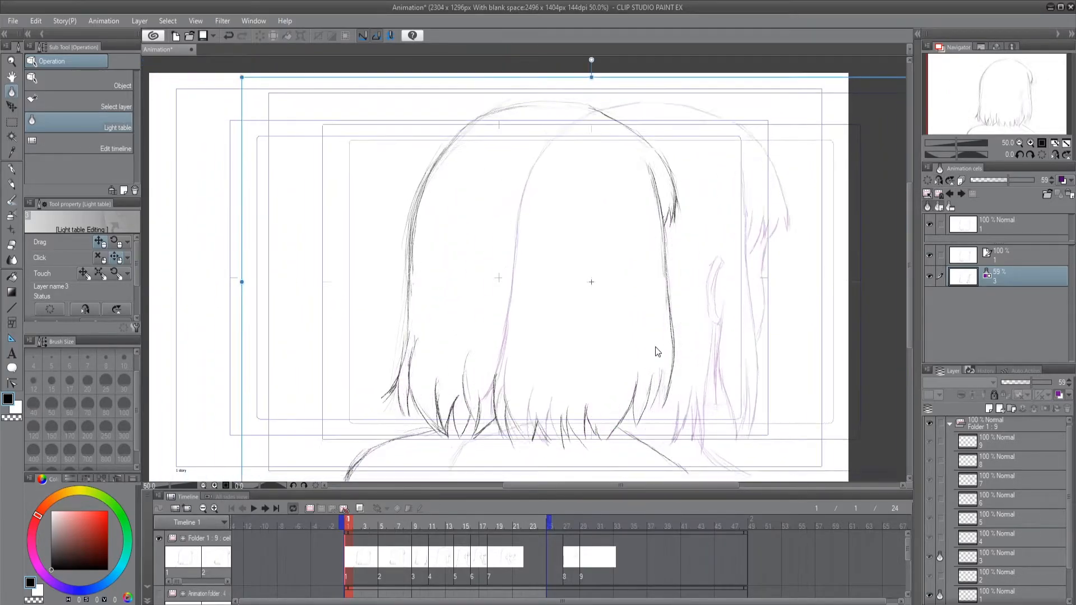
{"action": "left_click", "coordinate": [951, 180]}
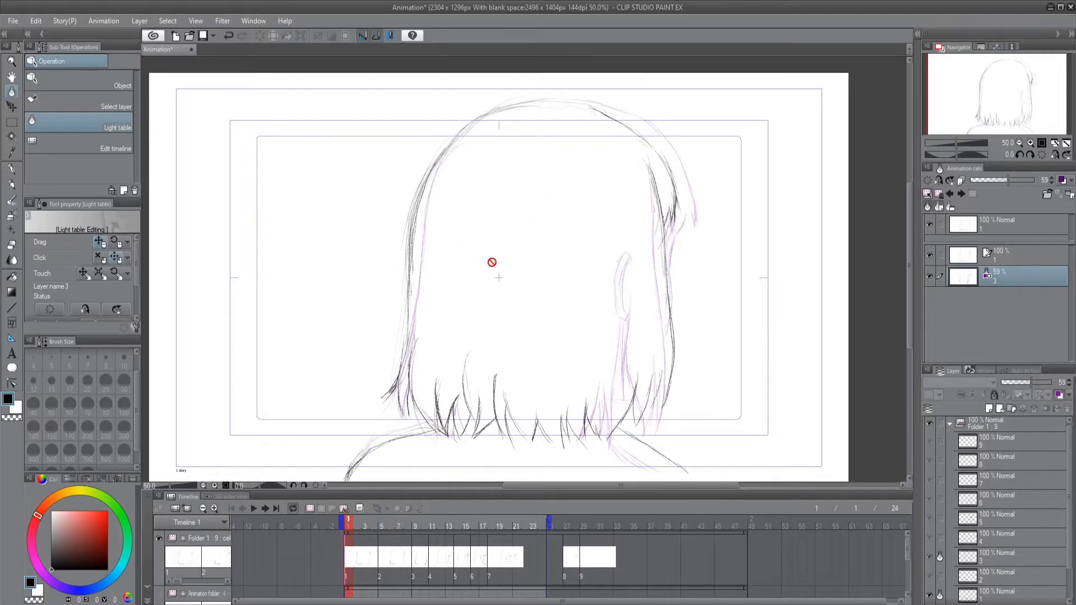
{"action": "left_click", "coordinate": [512, 279]}
{"action": "mouse_move", "coordinate": [442, 337]}
{"action": "left_mouse_down"}
{"action": "mouse_move", "coordinate": [579, 339]}
{"action": "mouse_move", "coordinate": [587, 284]}
{"action": "mouse_move", "coordinate": [510, 340]}
{"action": "mouse_move", "coordinate": [427, 283]}
{"action": "mouse_move", "coordinate": [577, 337]}
{"action": "mouse_move", "coordinate": [734, 308]}
{"action": "mouse_move", "coordinate": [503, 352]}
{"action": "mouse_move", "coordinate": [478, 369]}
{"action": "left_mouse_up"}
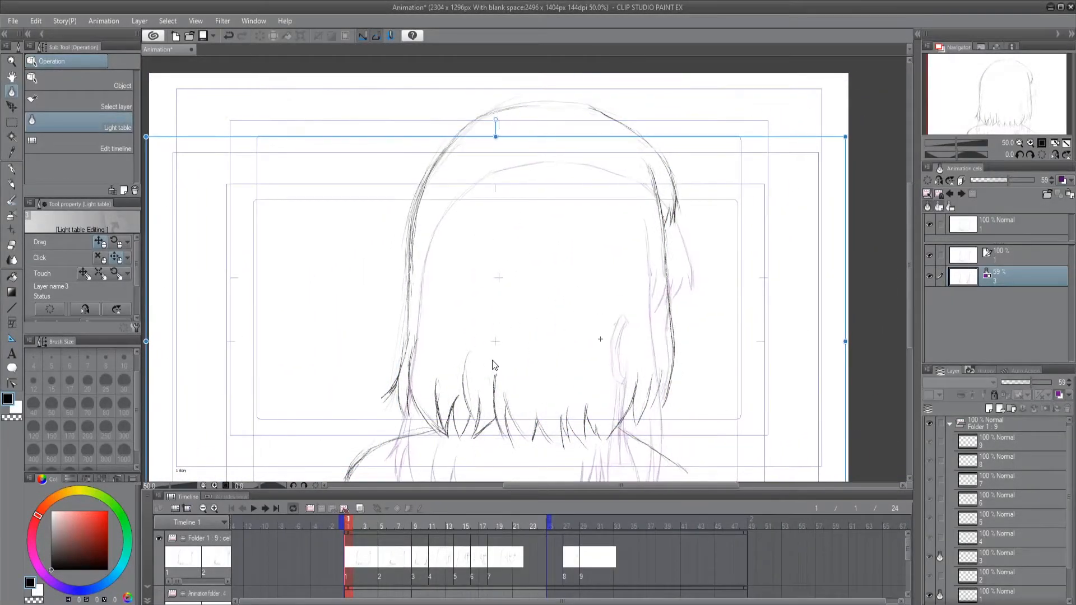
{"action": "left_click", "coordinate": [927, 180]}
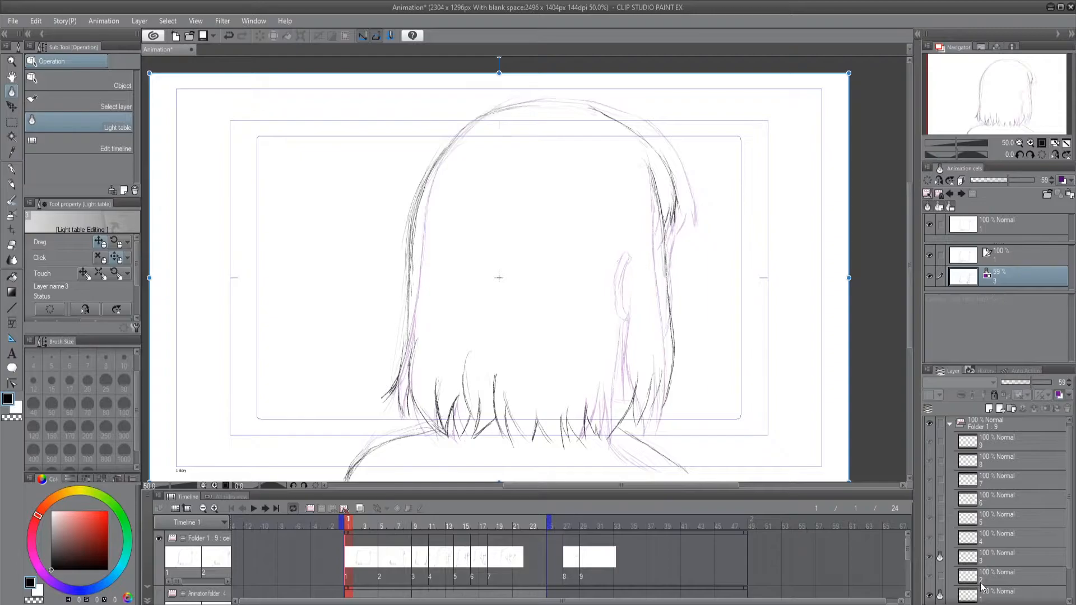
- Open cel 2 for editing and register cel 6 in the light table section shared by all cels
{"action": "left_click", "coordinate": [998, 575]}
{"action": "key", "text": "p"}
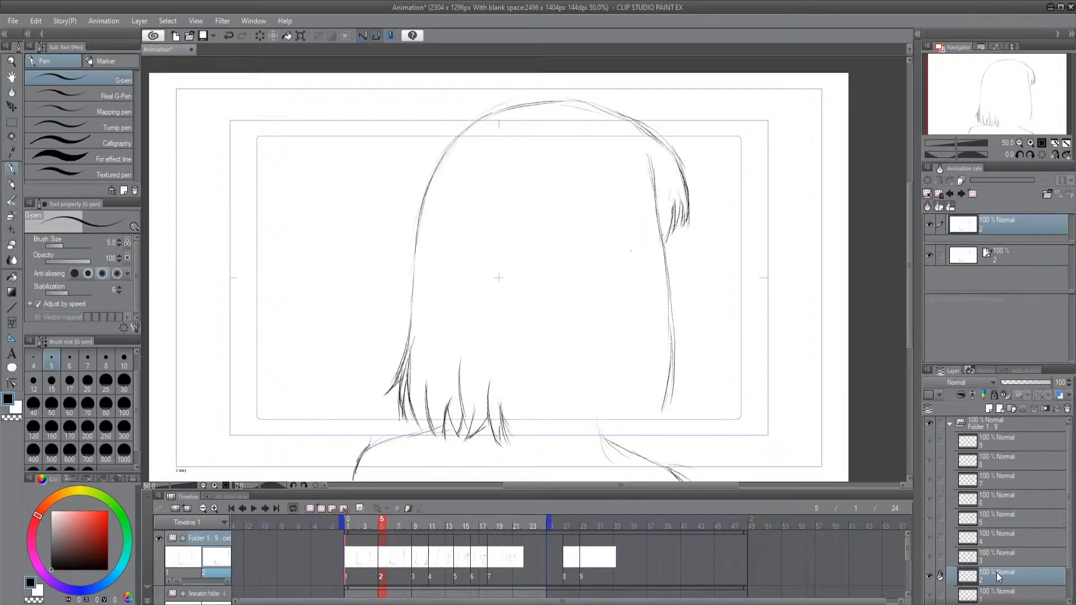
{"action": "left_click", "coordinate": [980, 502]}
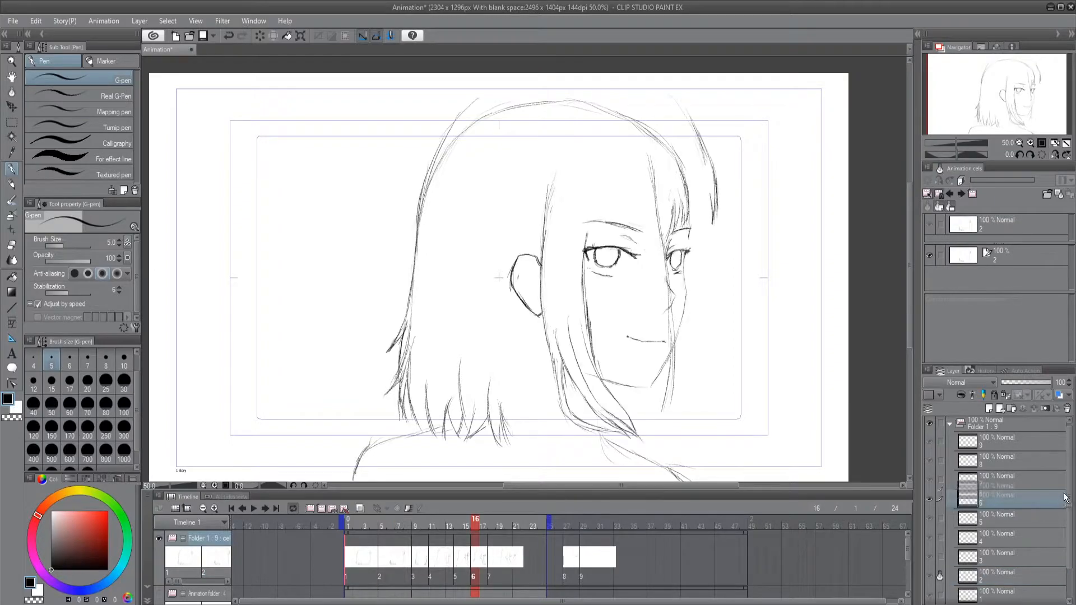
{"action": "left_click_drag", "start_coordinate": [1050, 383], "coordinate": [984, 328]}
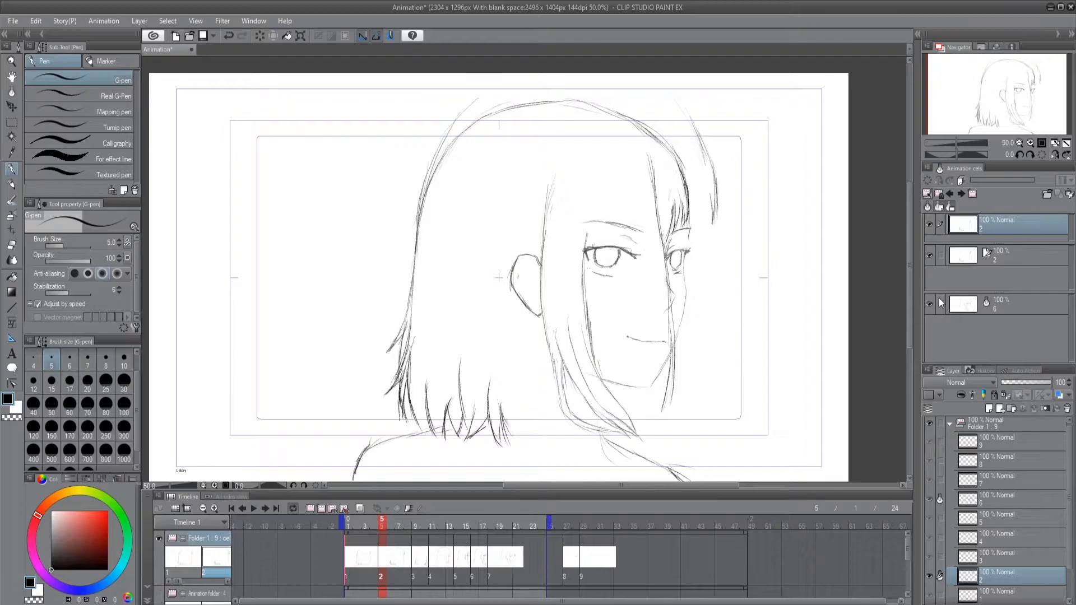
- Go through the other animation cels to check how shared reference cel 6 overlays each of them
{"action": "left_click", "coordinate": [995, 462]}
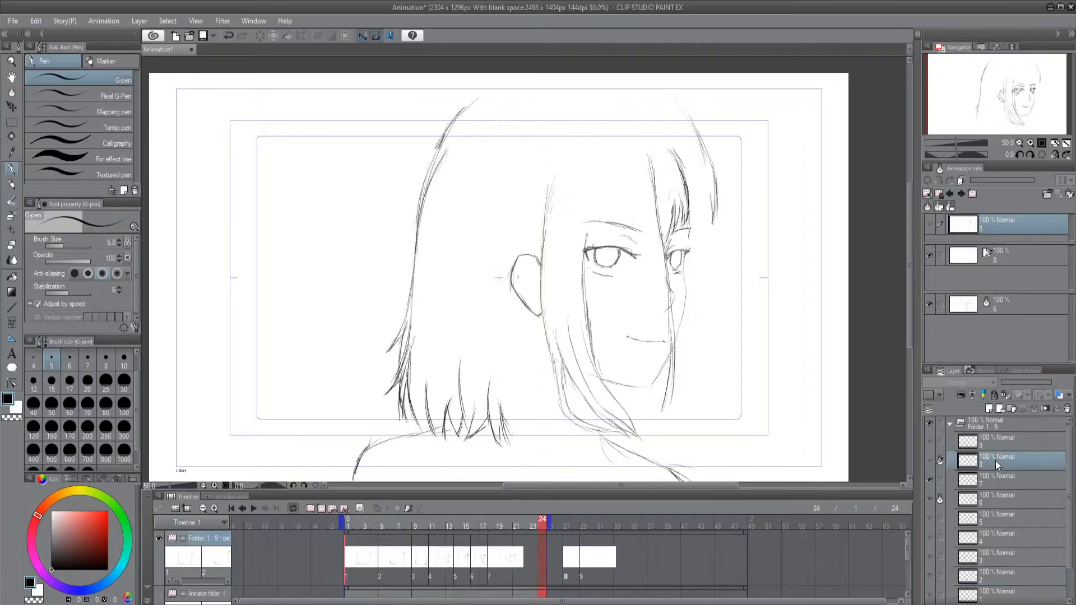
{"action": "left_click", "coordinate": [994, 445]}
{"action": "left_click", "coordinate": [993, 481]}
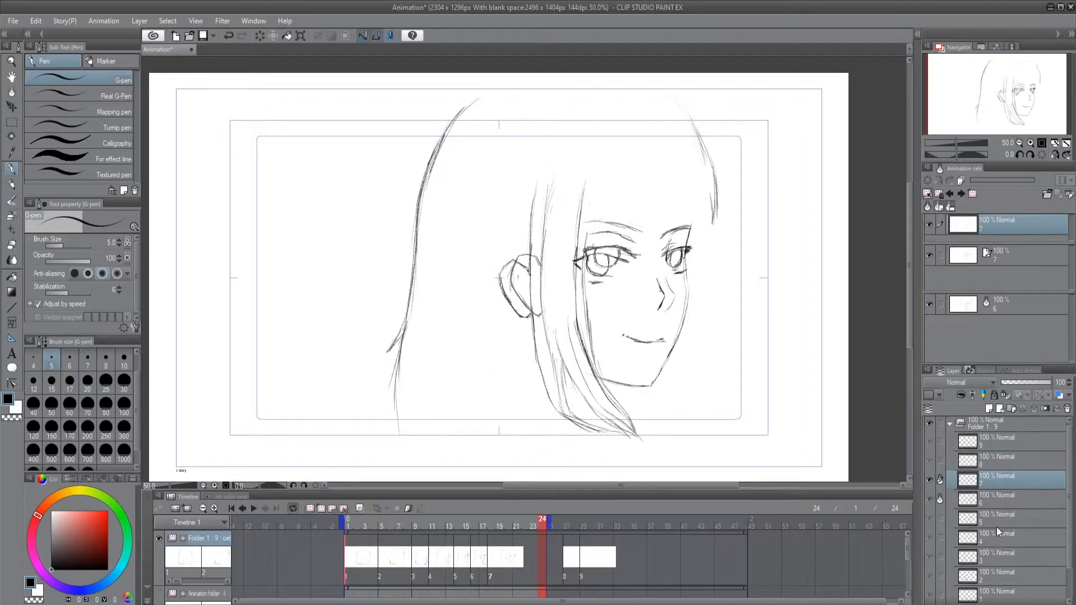
{"action": "left_click", "coordinate": [996, 525]}
{"action": "left_click", "coordinate": [998, 545]}
{"action": "left_click", "coordinate": [996, 576]}
{"action": "left_click", "coordinate": [995, 594]}
{"action": "left_click", "coordinate": [1003, 547]}
{"action": "left_click", "coordinate": [1005, 495]}
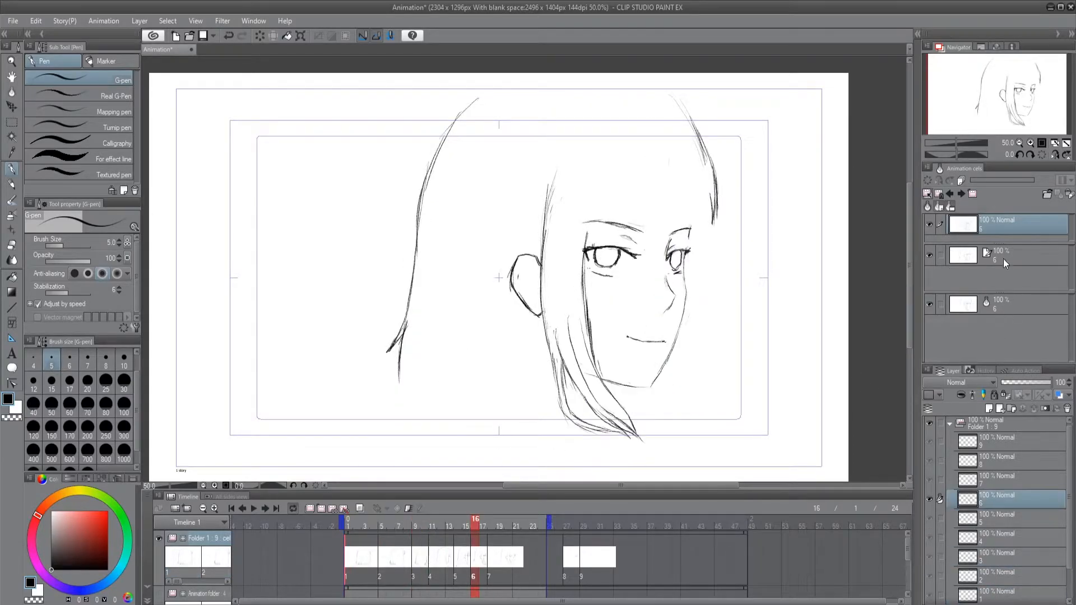
- Set shared light table cel 6 to 59% opacity and change its layer color to red, HEX D91237
{"action": "left_click", "coordinate": [1000, 317]}
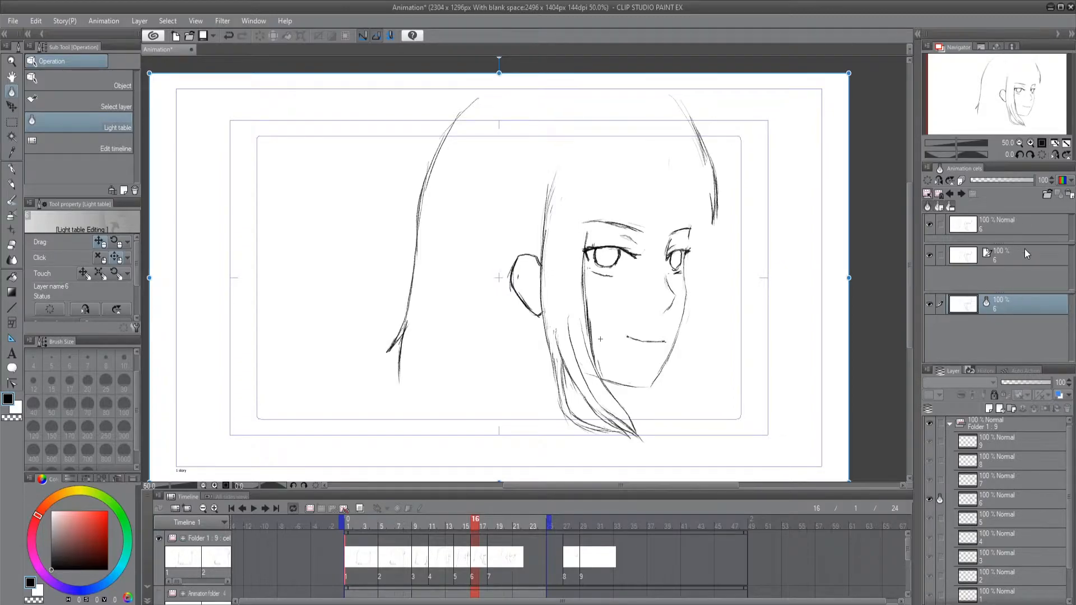
{"action": "left_click_drag", "start_coordinate": [1020, 179], "coordinate": [1006, 184]}
{"action": "left_click", "coordinate": [1071, 180]}
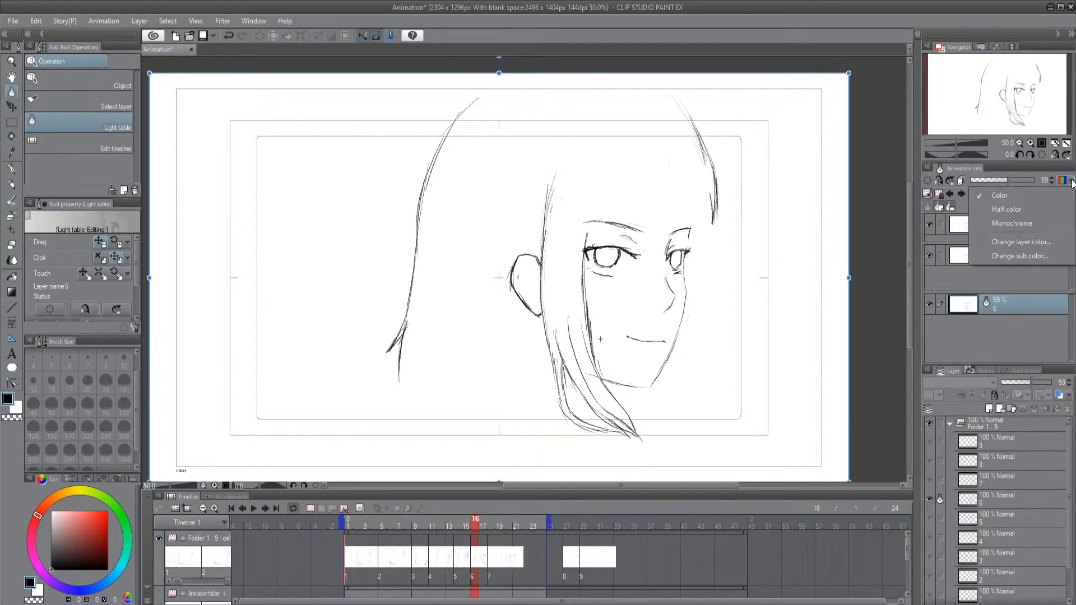
{"action": "left_click", "coordinate": [1029, 242]}
{"action": "left_click", "coordinate": [560, 253]}
{"action": "left_click", "coordinate": [533, 269]}
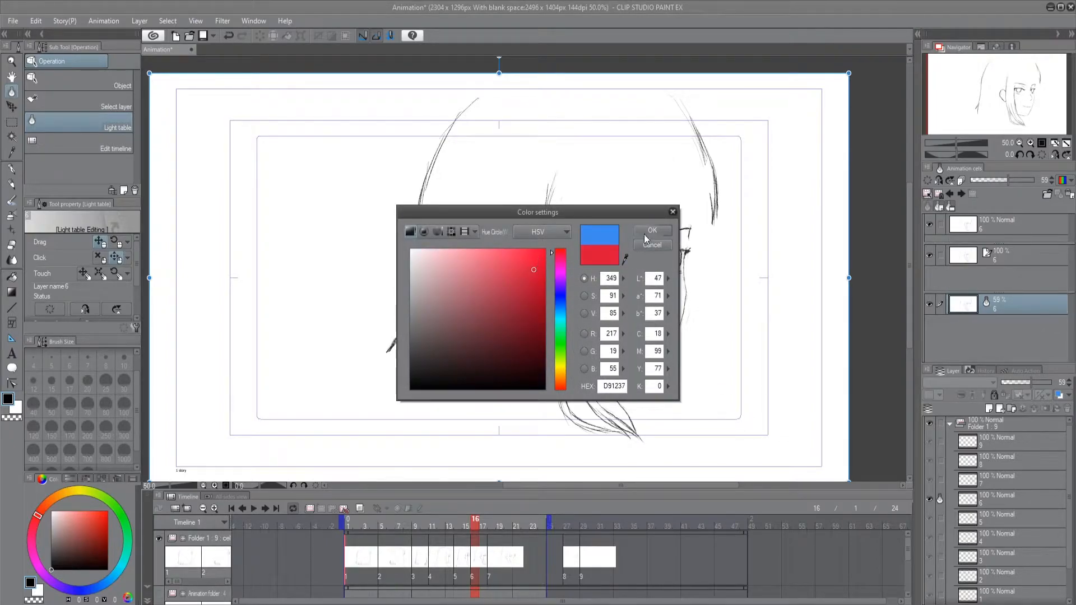
{"action": "left_click", "coordinate": [648, 233]}
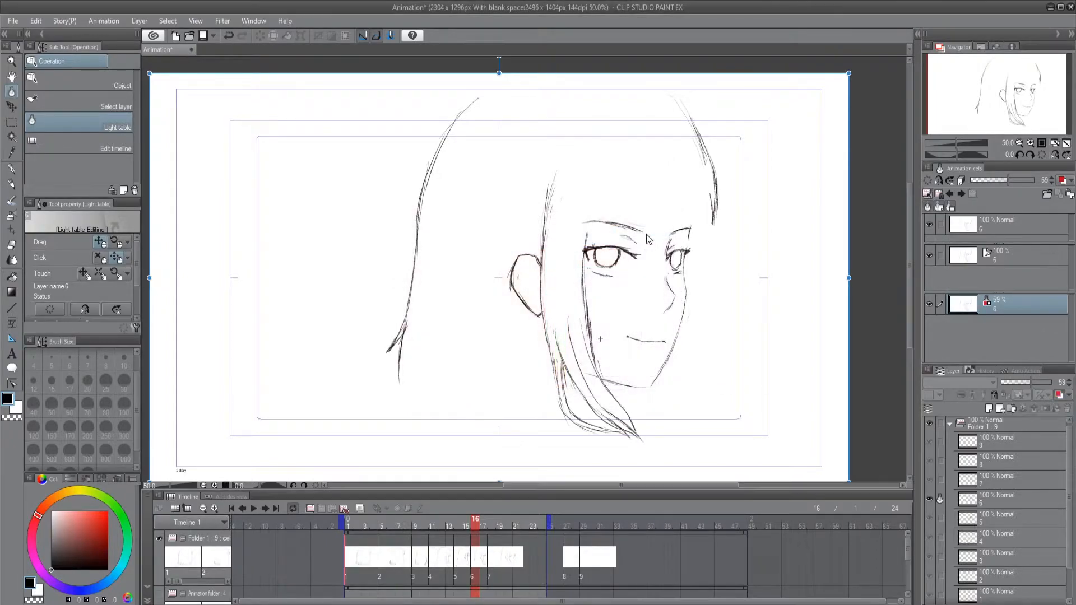
- Go through the animation cels to compare each drawing with the red-tinted reference of cel 6
{"action": "left_click", "coordinate": [1000, 522]}
{"action": "left_click", "coordinate": [996, 543]}
{"action": "left_click", "coordinate": [993, 577]}
{"action": "left_click", "coordinate": [1000, 539]}
{"action": "left_click", "coordinate": [1006, 500]}
{"action": "left_click", "coordinate": [1000, 458]}
{"action": "left_click", "coordinate": [1000, 437]}
{"action": "left_click", "coordinate": [993, 558]}
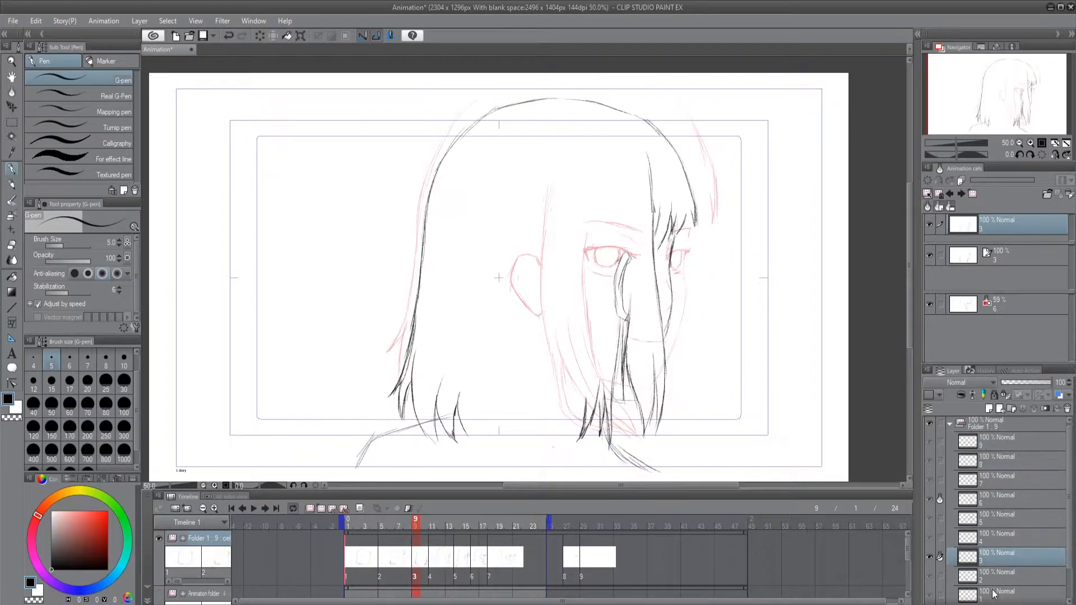
{"action": "left_click", "coordinate": [1002, 499]}
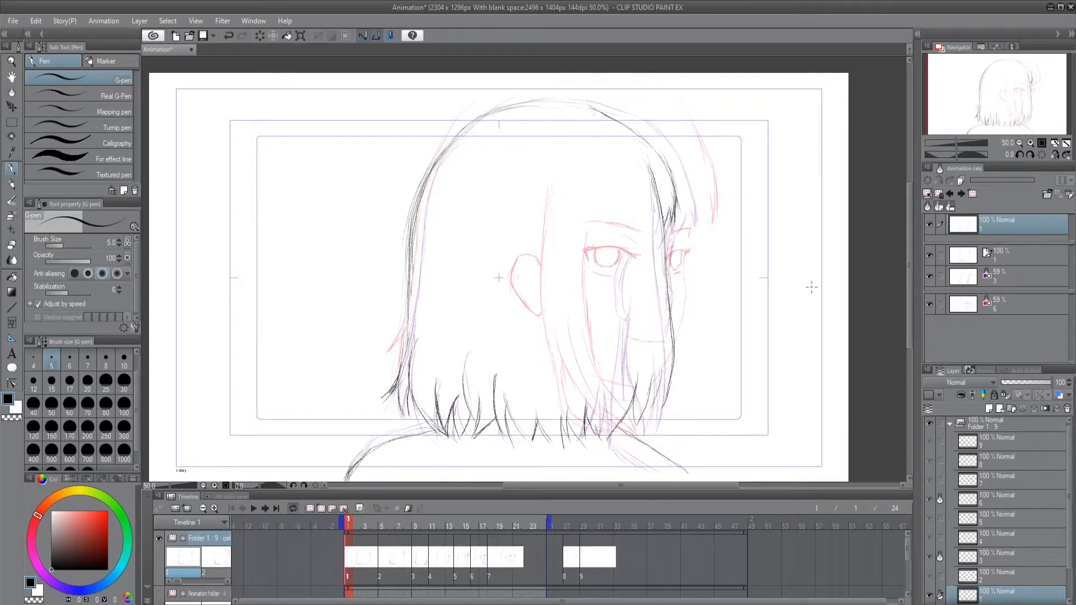
- Set the opacity of the red shared light table cel 6 to 66%
{"action": "left_click", "coordinate": [1008, 307]}
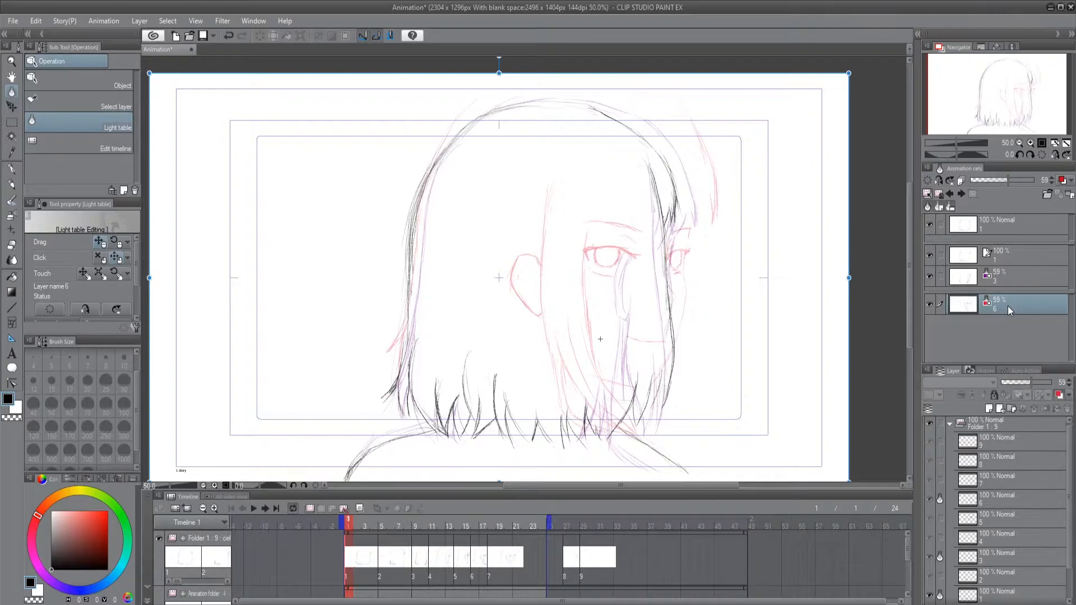
{"action": "mouse_move", "coordinate": [1008, 180]}
{"action": "left_mouse_down"}
{"action": "mouse_move", "coordinate": [1024, 180]}
{"action": "mouse_move", "coordinate": [1013, 180]}
{"action": "left_mouse_up"}
{"action": "left_click", "coordinate": [959, 181]}
{"action": "left_click", "coordinate": [1015, 277]}
{"action": "left_click", "coordinate": [1004, 305]}
{"action": "left_click", "coordinate": [1002, 283]}
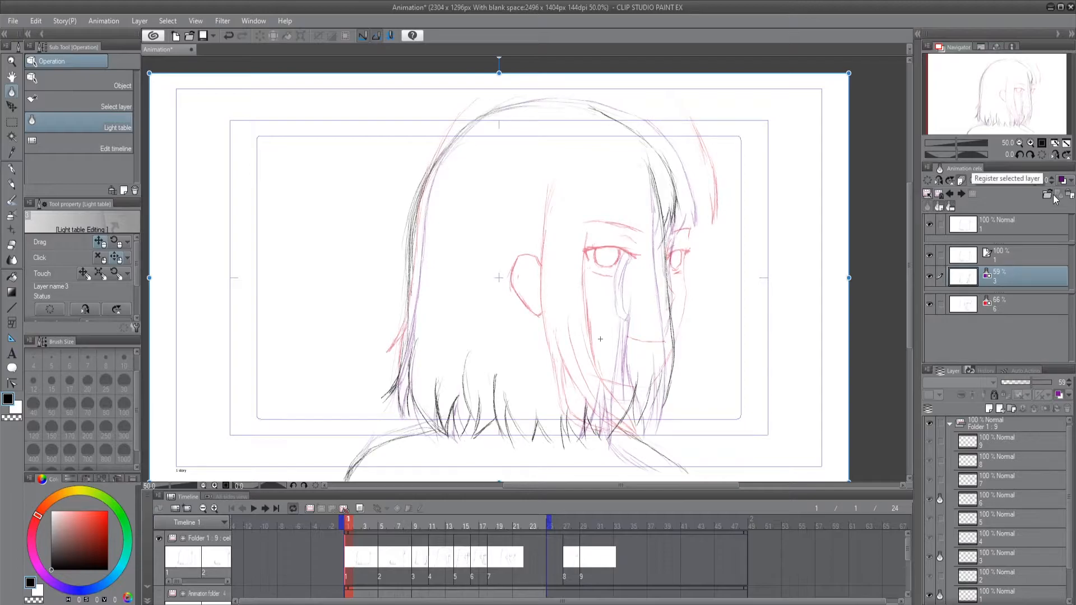
{"action": "left_click", "coordinate": [1006, 302]}
{"action": "left_click", "coordinate": [1012, 280]}
{"action": "left_click", "coordinate": [1009, 306]}
{"action": "left_click", "coordinate": [1011, 283]}
{"action": "left_click", "coordinate": [1008, 306]}
{"action": "left_click", "coordinate": [1004, 282]}
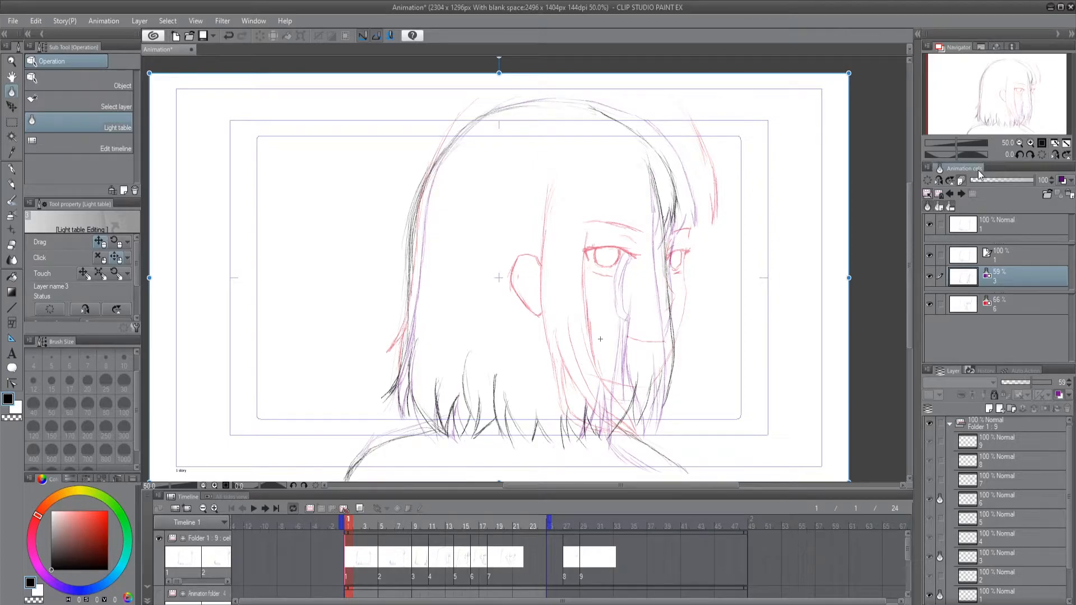
{"action": "left_click", "coordinate": [1008, 302]}
{"action": "left_click", "coordinate": [1006, 280]}
{"action": "left_click", "coordinate": [1003, 306]}
{"action": "left_click", "coordinate": [1015, 273]}
{"action": "left_click", "coordinate": [1005, 308]}
{"action": "left_click", "coordinate": [1015, 287]}
{"action": "left_click", "coordinate": [1008, 300]}
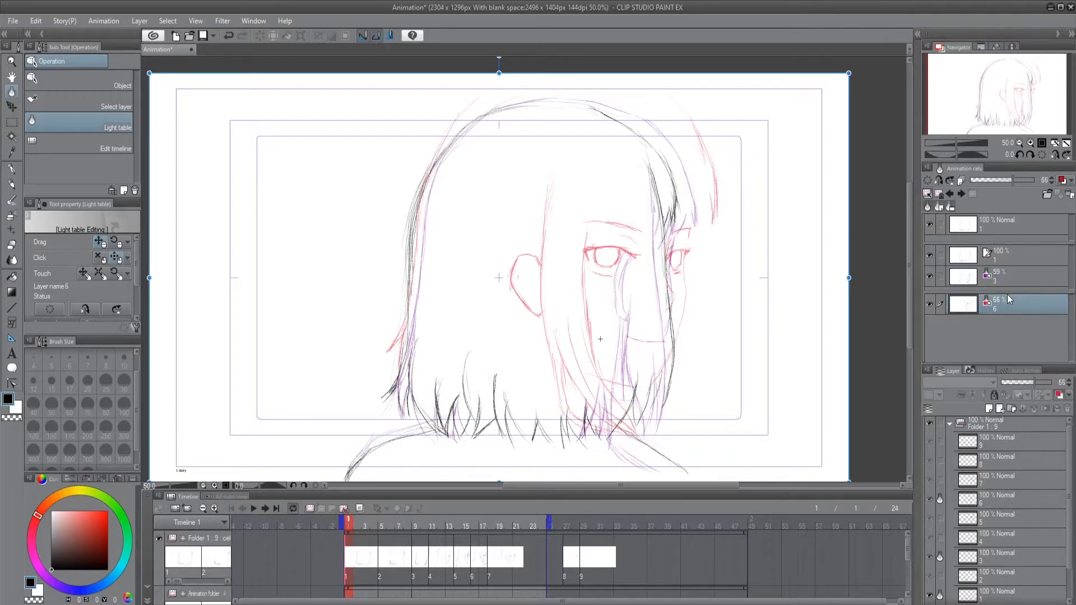
- Switch the purple light table reference from cel 3 to its neighbouring cels, ending on cel 4
{"action": "left_click", "coordinate": [1021, 277]}
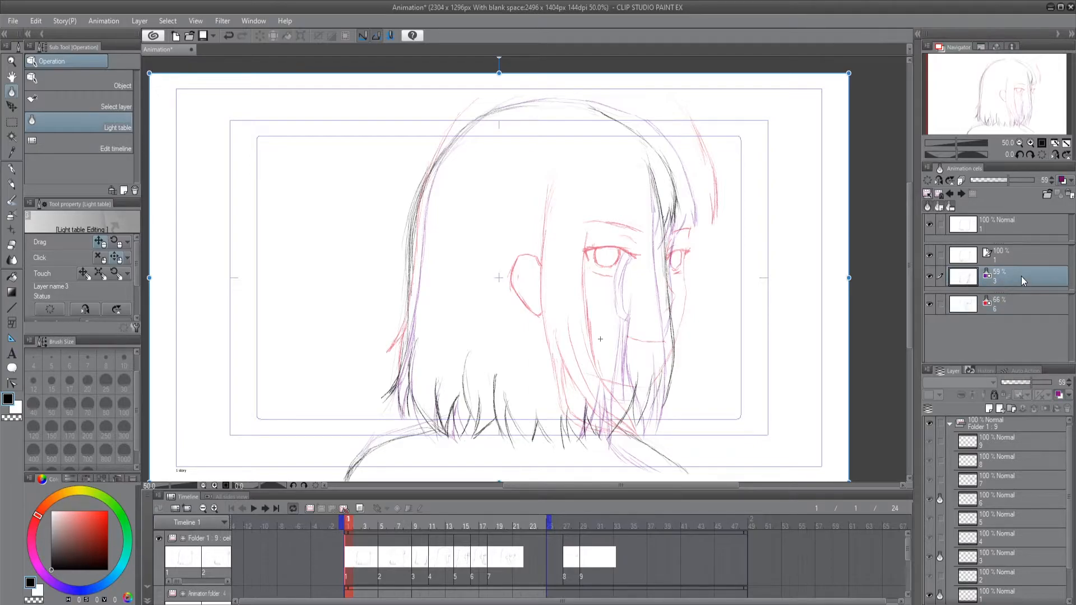
{"action": "left_click", "coordinate": [951, 194]}
{"action": "left_click", "coordinate": [962, 195]}
{"action": "left_click", "coordinate": [962, 195]}
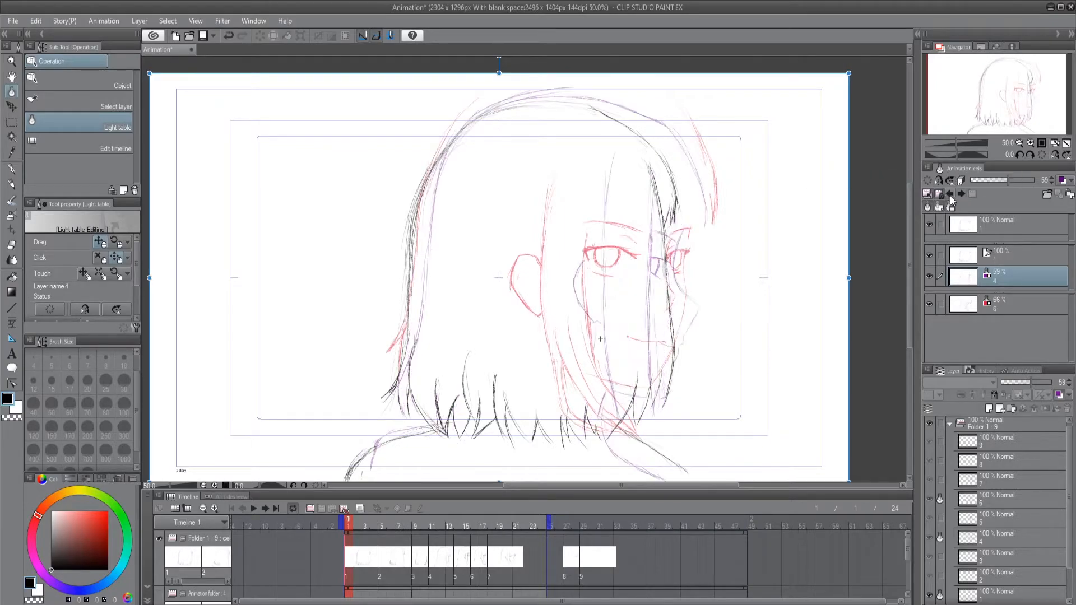
- Step backward and forward through the edited animation cels, comparing each with the red reference and ending on cel 4
{"action": "left_click", "coordinate": [929, 194]}
{"action": "left_click", "coordinate": [949, 194]}
{"action": "left_click", "coordinate": [960, 194]}
{"action": "left_click", "coordinate": [959, 194]}
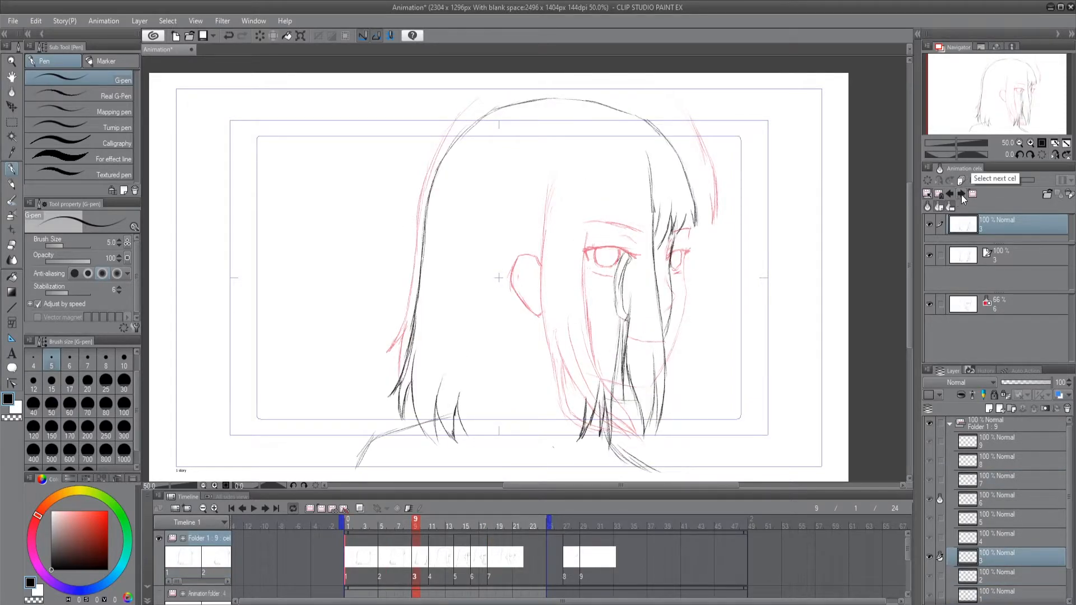
{"action": "left_click", "coordinate": [961, 194]}
{"action": "left_click", "coordinate": [961, 194]}
{"action": "left_click", "coordinate": [960, 194]}
{"action": "left_click", "coordinate": [961, 194]}
{"action": "left_click", "coordinate": [960, 194]}
{"action": "left_click", "coordinate": [960, 194]}
{"action": "left_click", "coordinate": [961, 194]}
{"action": "left_click", "coordinate": [961, 194]}
{"action": "left_click", "coordinate": [960, 194]}
{"action": "left_click", "coordinate": [961, 194]}
{"action": "left_click", "coordinate": [960, 194]}
{"action": "left_click", "coordinate": [960, 194]}
{"action": "key", "text": "period"}
{"action": "key", "text": "period"}
{"action": "key", "text": "comma"}
{"action": "key", "text": "comma"}
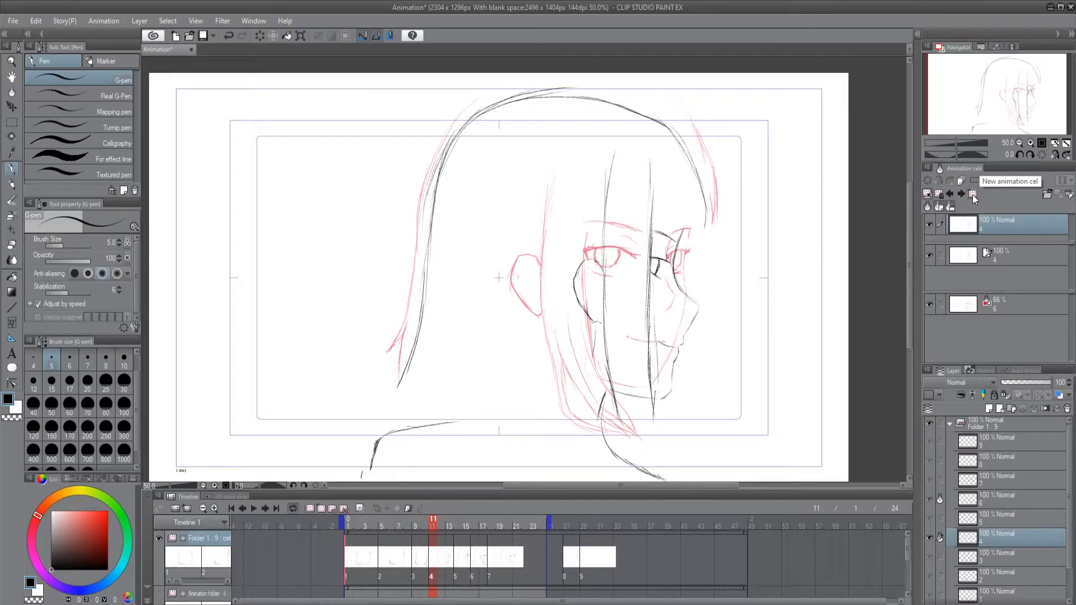
- Try adding a new blank animation cel after cel 4, and undo it
{"action": "left_click", "coordinate": [973, 194]}
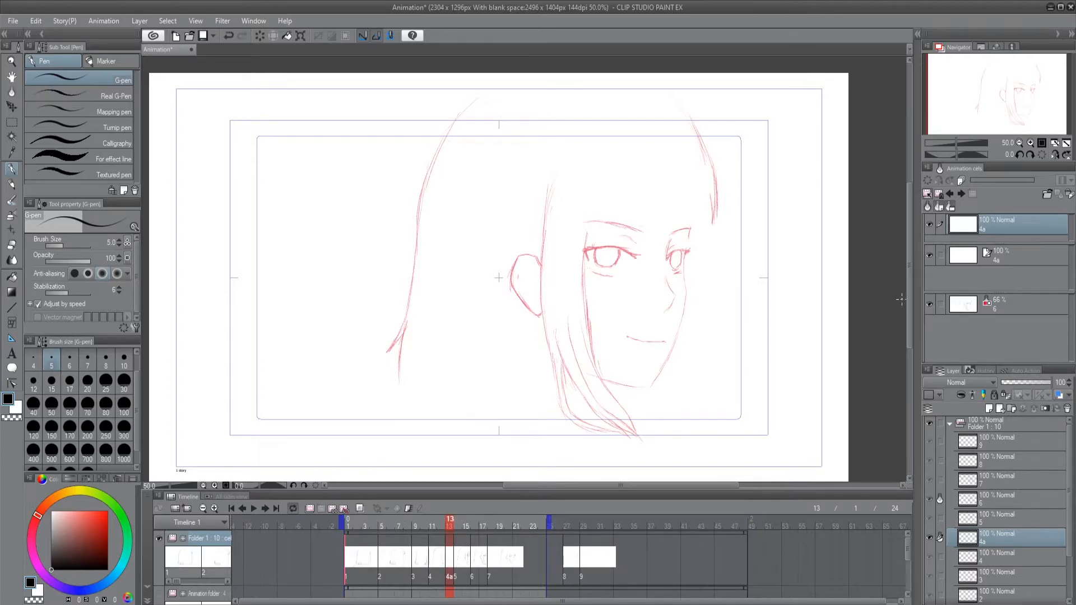
{"action": "key", "text": "ctrl+z"}
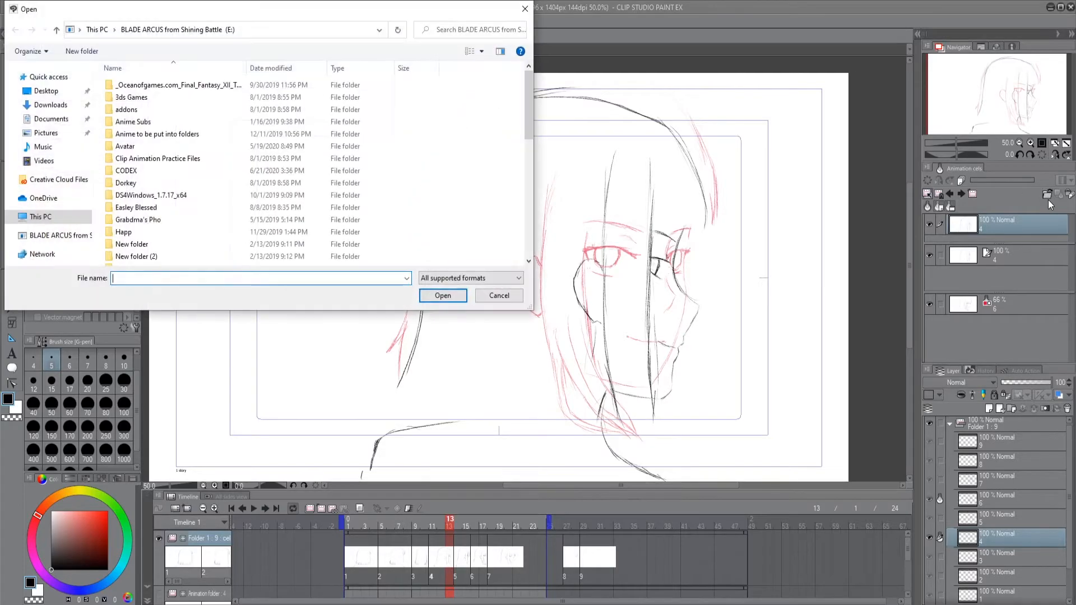
- Register the image file IMG_20181215_0001 from drive E as a light table reference for cel 4
{"action": "left_click_drag", "start_coordinate": [526, 113], "coordinate": [524, 208]}
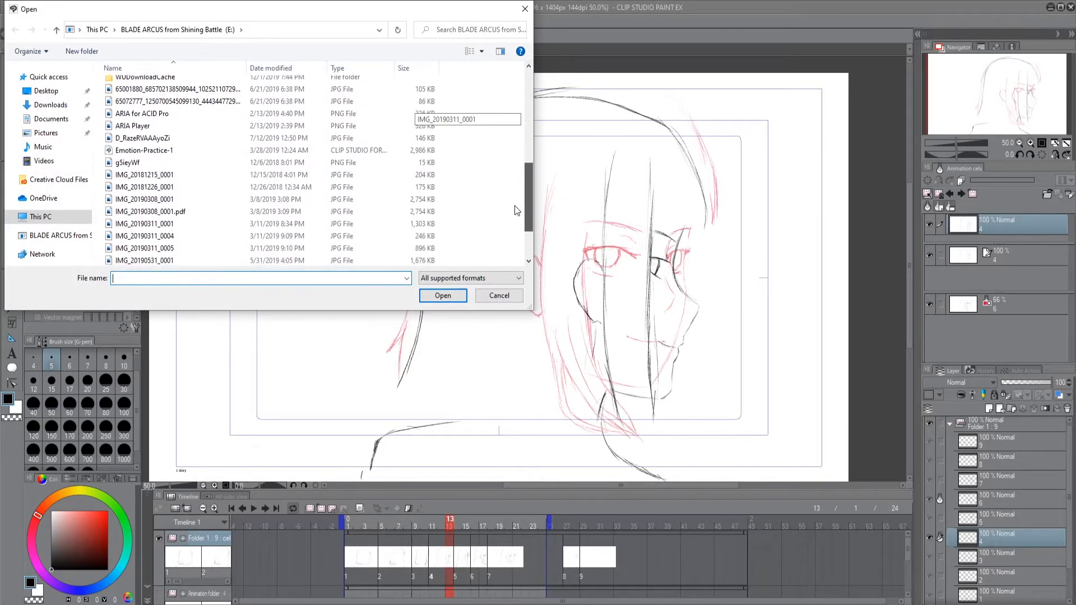
{"action": "left_click", "coordinate": [190, 174]}
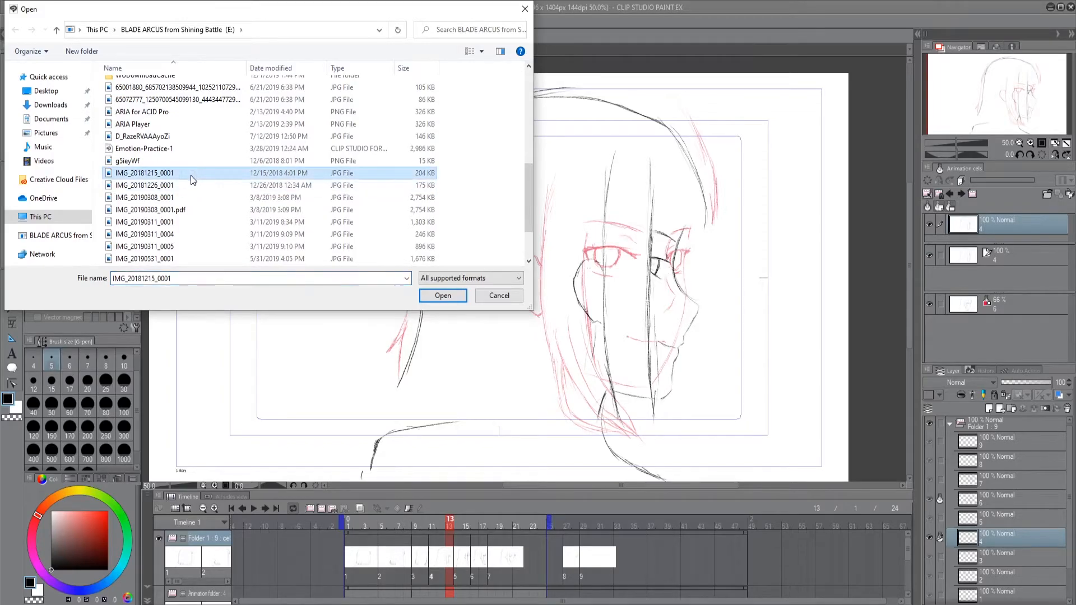
{"action": "left_click", "coordinate": [443, 295]}
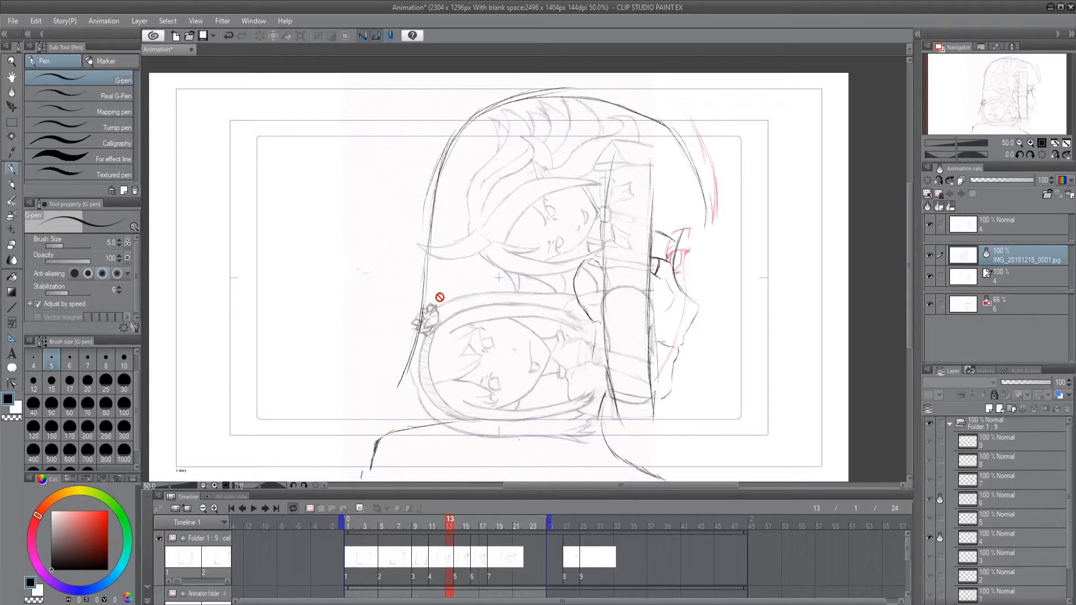
- Rotate the imported image reference 90° clockwise so its characters stand upright, and position it over the head sketch
{"action": "left_click", "coordinate": [1009, 251]}
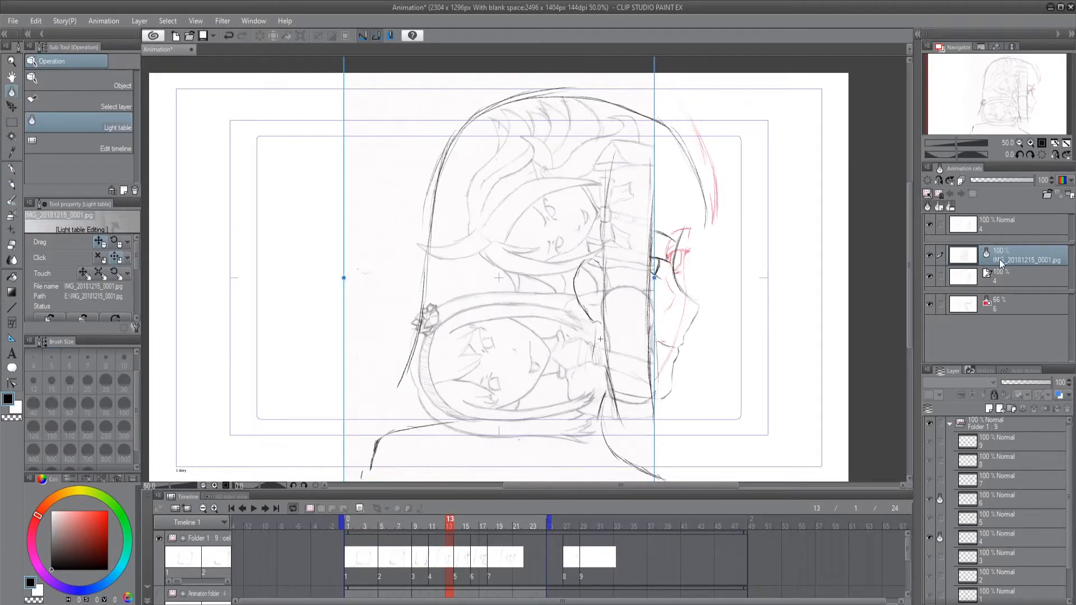
{"action": "mouse_move", "coordinate": [600, 246]}
{"action": "left_mouse_down"}
{"action": "mouse_move", "coordinate": [526, 348]}
{"action": "mouse_move", "coordinate": [505, 357]}
{"action": "left_mouse_up"}
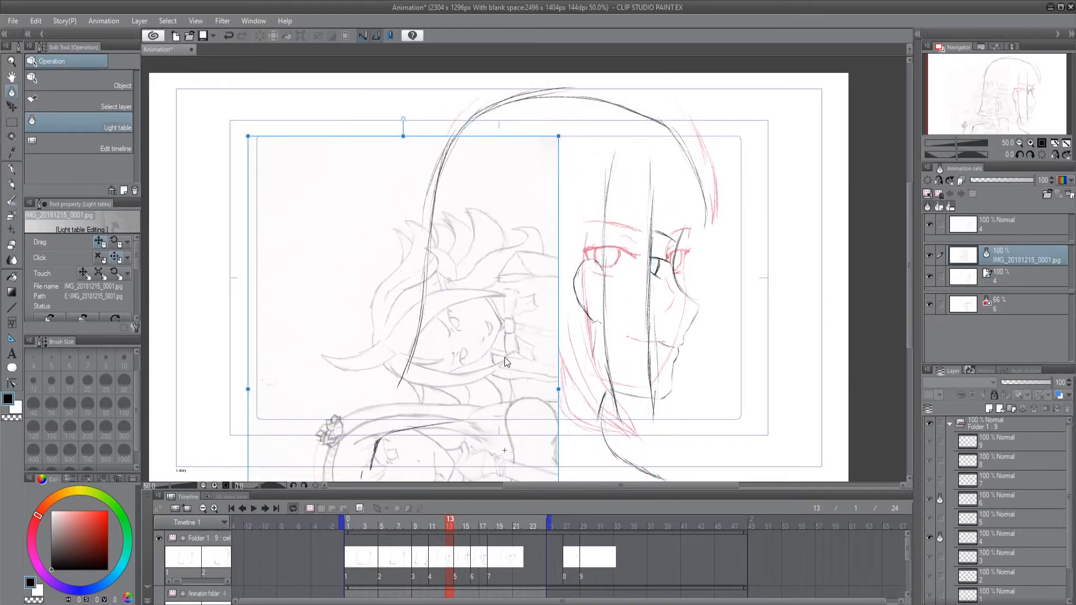
{"action": "left_click_drag", "start_coordinate": [243, 130], "coordinate": [754, 148]}
{"action": "left_click_drag", "start_coordinate": [640, 350], "coordinate": [456, 260]}
{"action": "left_click_drag", "start_coordinate": [455, 309], "coordinate": [632, 331]}
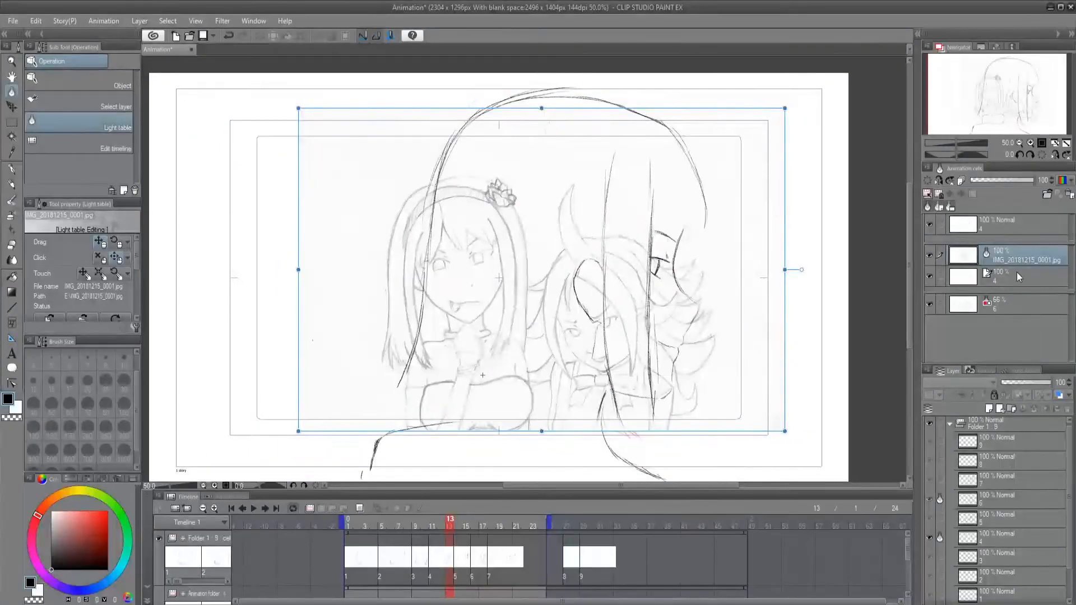
- Place the image reference below cel 6 in the shared light table, and enlarge and reposition it toward the canvas's left side
{"action": "left_click_drag", "start_coordinate": [1007, 260], "coordinate": [1014, 340]}
{"action": "left_click_drag", "start_coordinate": [640, 327], "coordinate": [582, 386]}
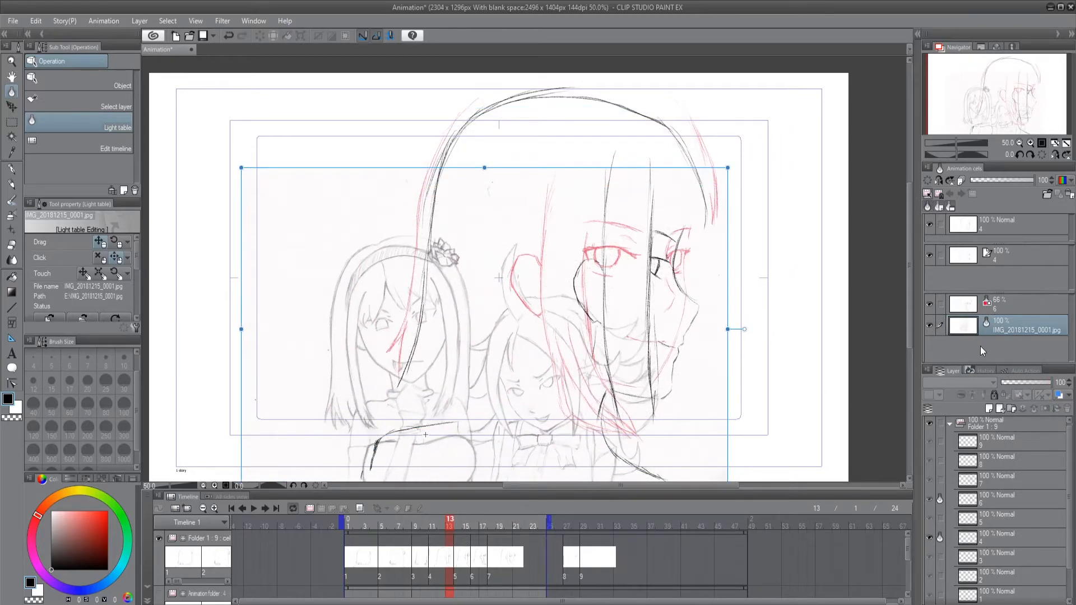
{"action": "left_click_drag", "start_coordinate": [480, 348], "coordinate": [385, 285]}
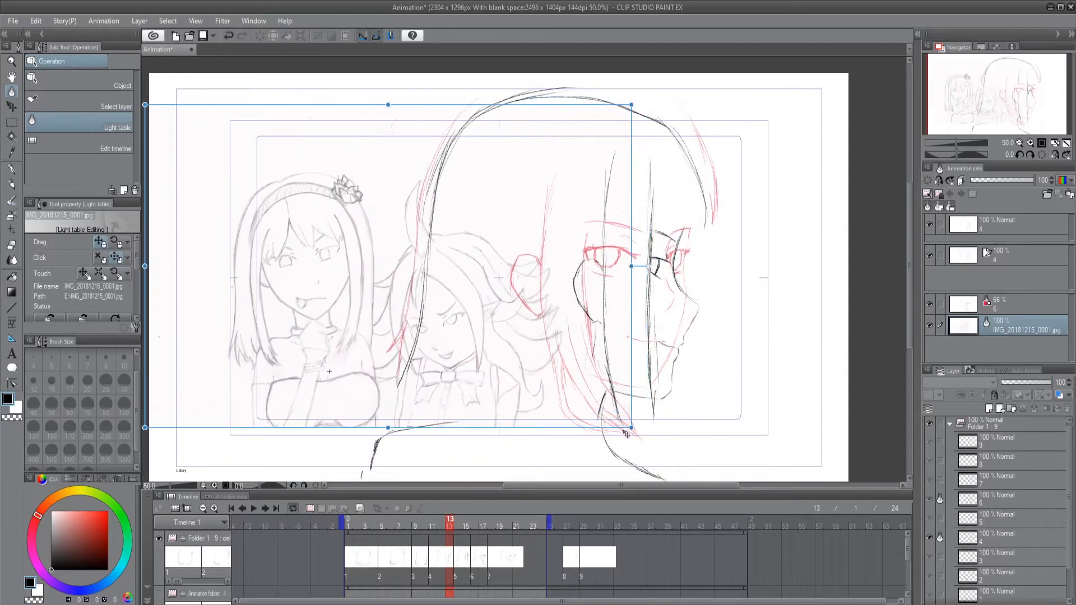
{"action": "left_click_drag", "start_coordinate": [631, 427], "coordinate": [797, 538]}
{"action": "left_click_drag", "start_coordinate": [596, 382], "coordinate": [490, 326]}
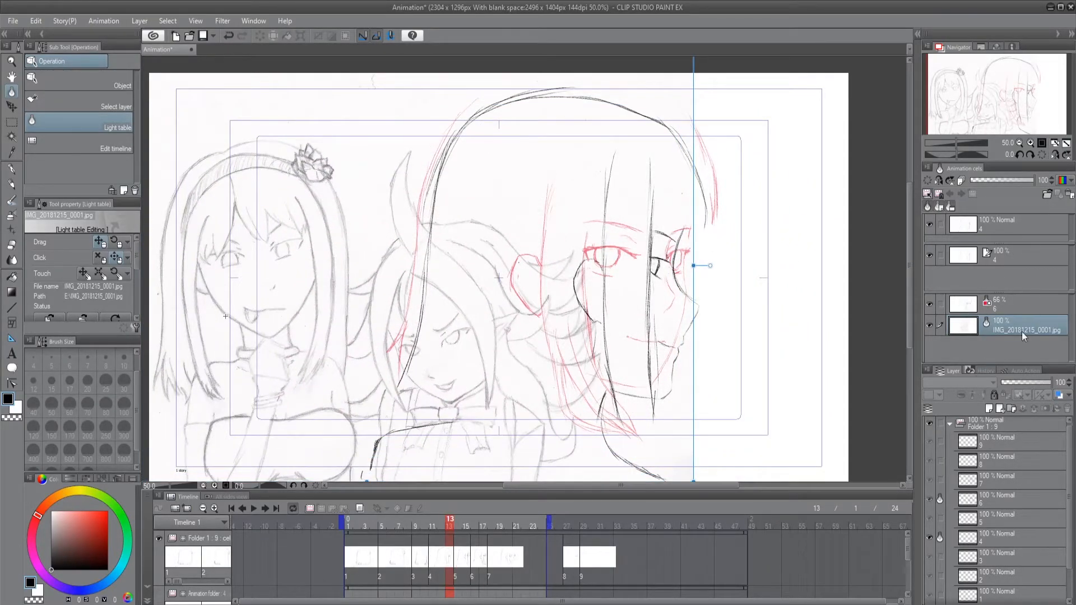
- Hide and show the image reference, set its opacity to 41%, and shift it right over the head sketch
{"action": "left_click", "coordinate": [929, 324]}
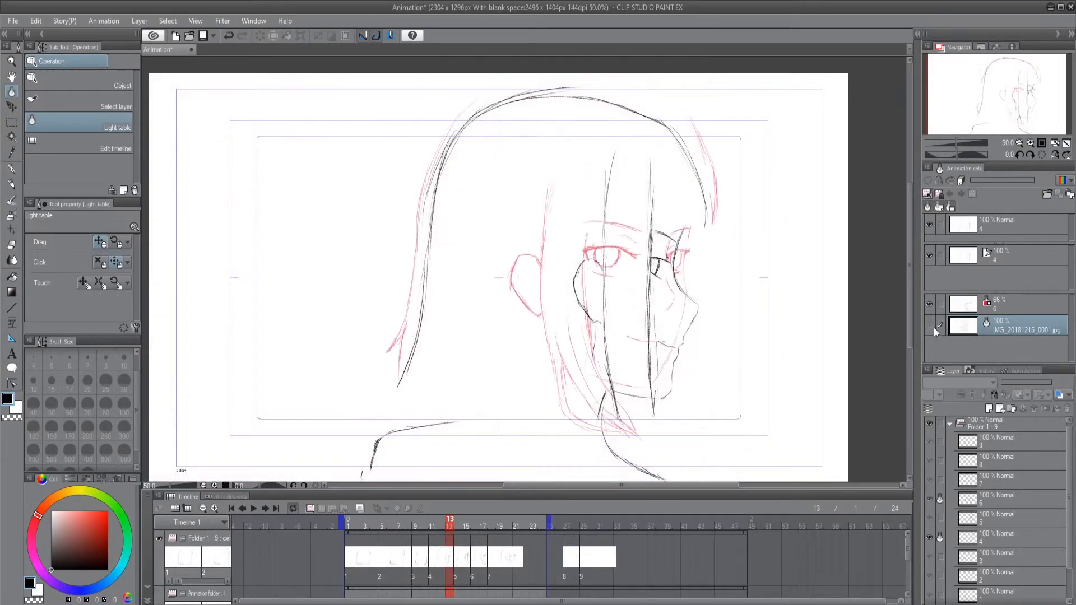
{"action": "left_click", "coordinate": [928, 325]}
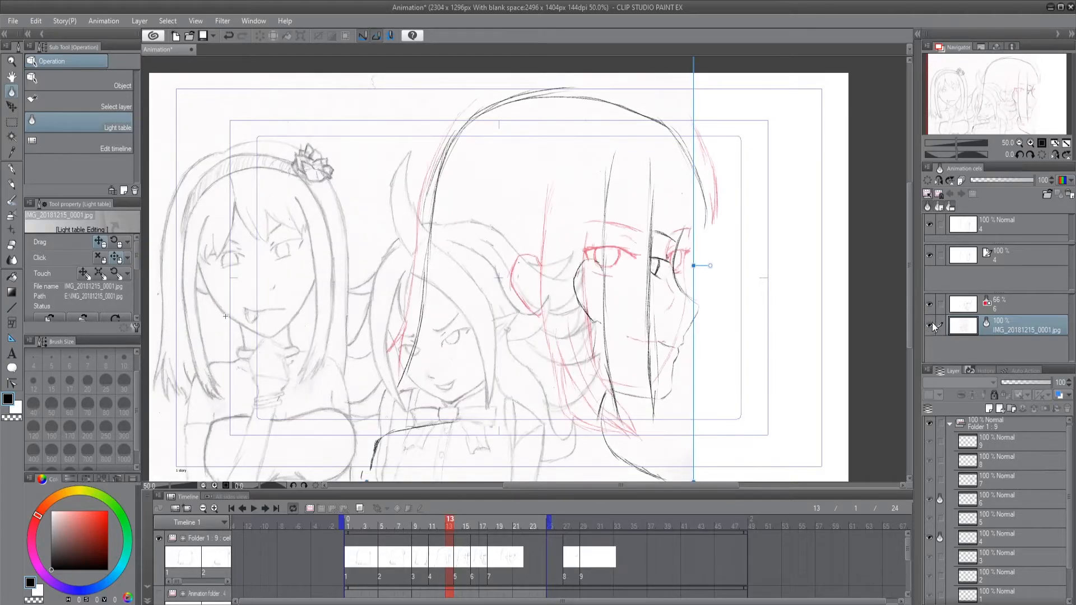
{"action": "left_click", "coordinate": [996, 180]}
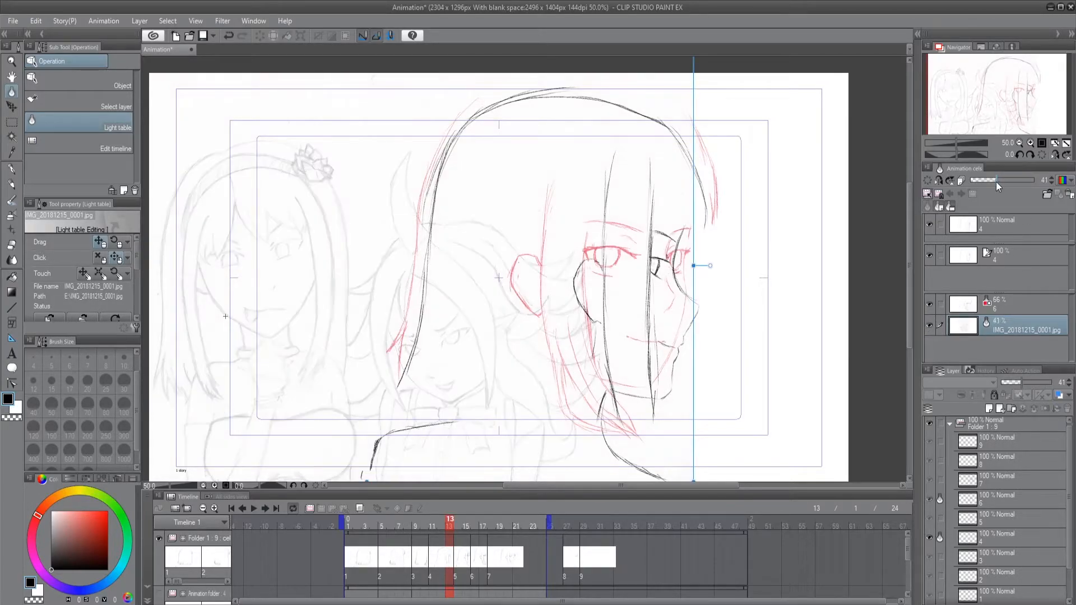
{"action": "mouse_move", "coordinate": [464, 346]}
{"action": "left_mouse_down"}
{"action": "mouse_move", "coordinate": [656, 351]}
{"action": "mouse_move", "coordinate": [645, 349]}
{"action": "left_mouse_up"}
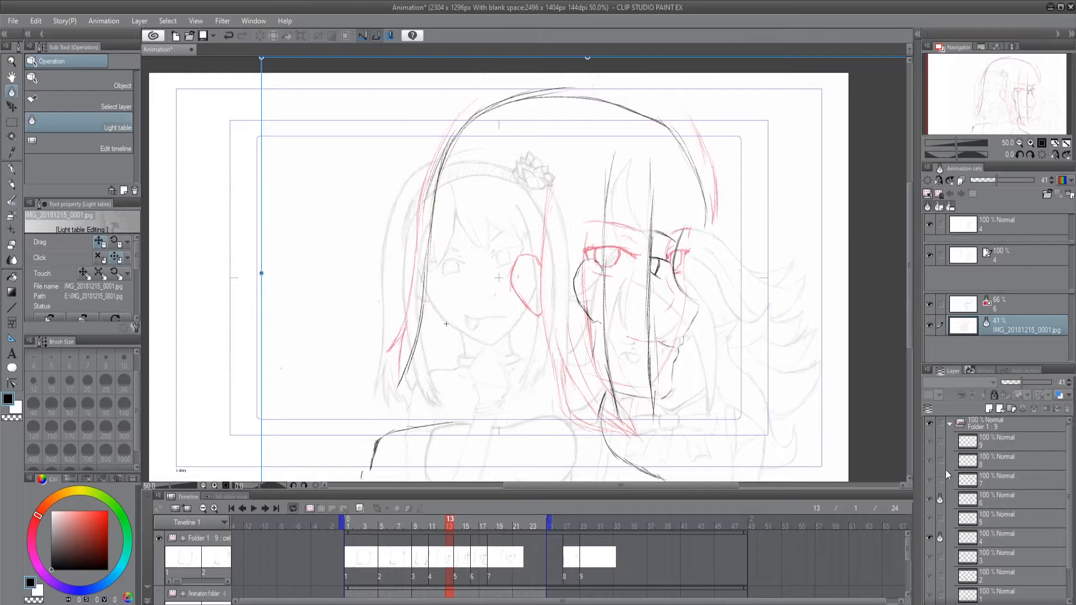
- Step through cels 5, 7, 8, 3, 2 and 1 to compare how shared and cel-specific light table references display
{"action": "left_click", "coordinate": [1009, 252]}
{"action": "left_click", "coordinate": [1002, 305]}
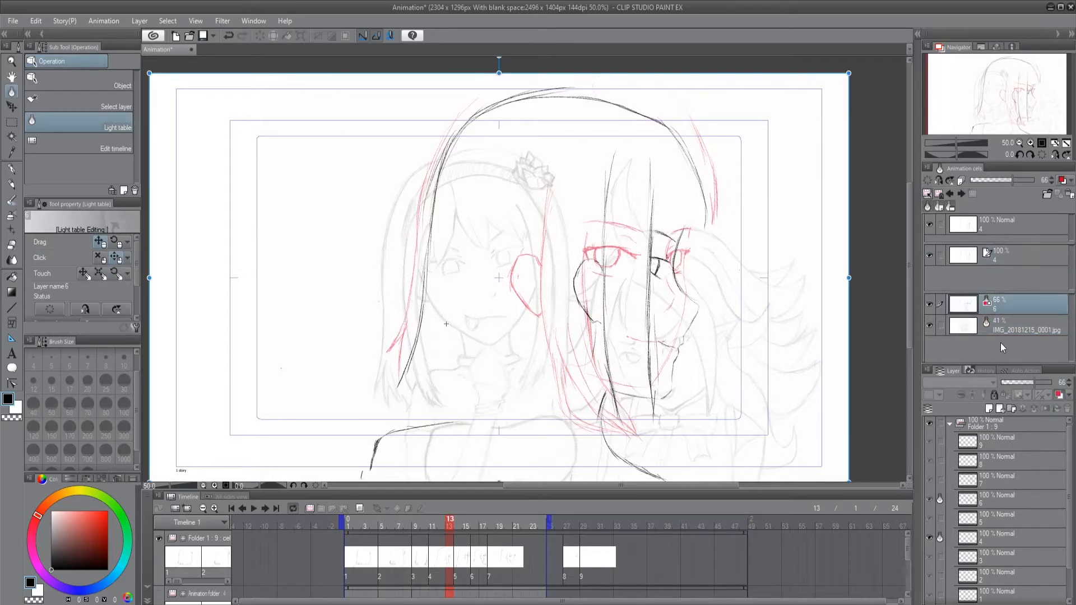
{"action": "left_click", "coordinate": [1003, 520]}
{"action": "left_click", "coordinate": [1001, 480]}
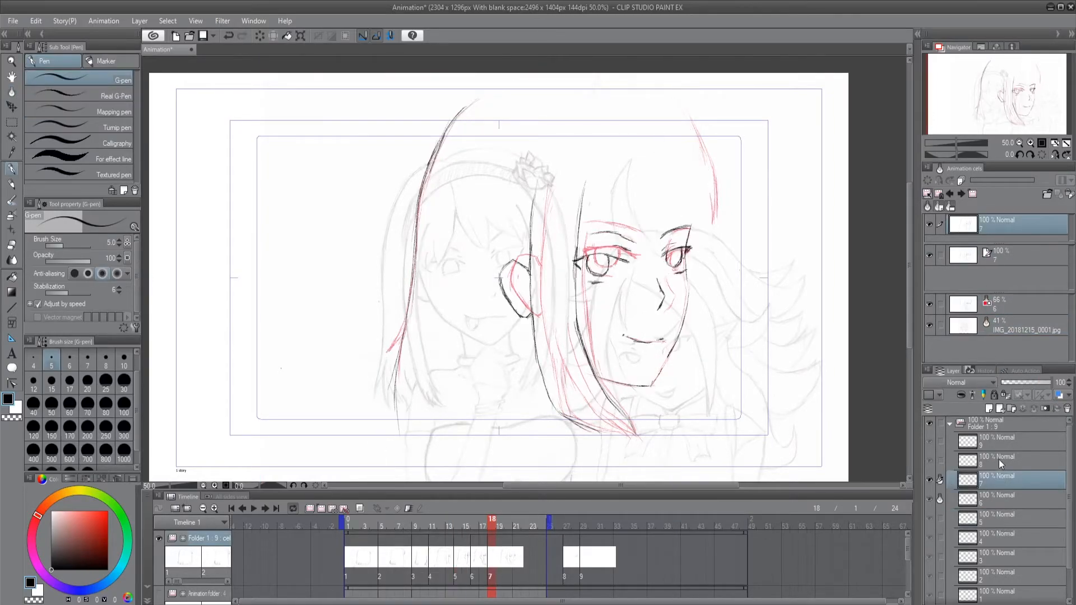
{"action": "left_click", "coordinate": [998, 459]}
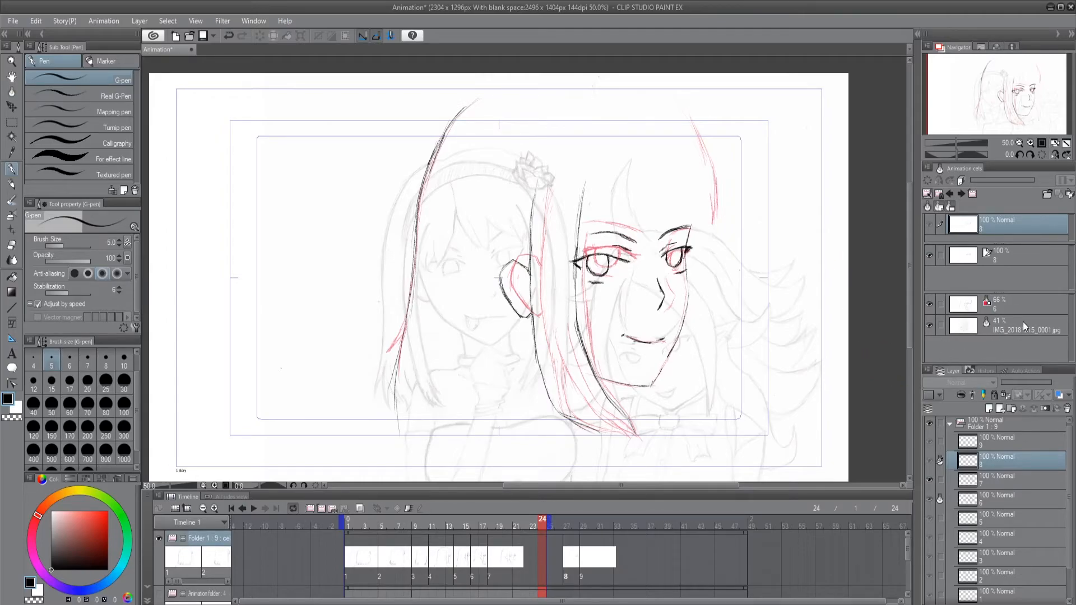
{"action": "left_click", "coordinate": [999, 556]}
{"action": "left_click", "coordinate": [994, 591]}
{"action": "left_click", "coordinate": [994, 580]}
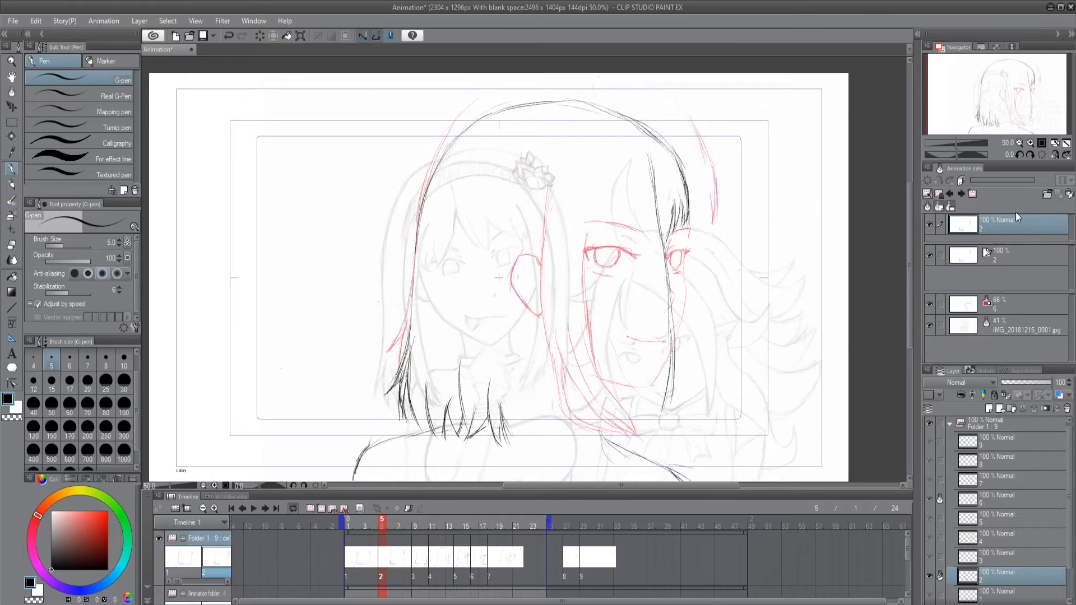
{"action": "left_click", "coordinate": [996, 557]}
{"action": "left_click", "coordinate": [1001, 592]}
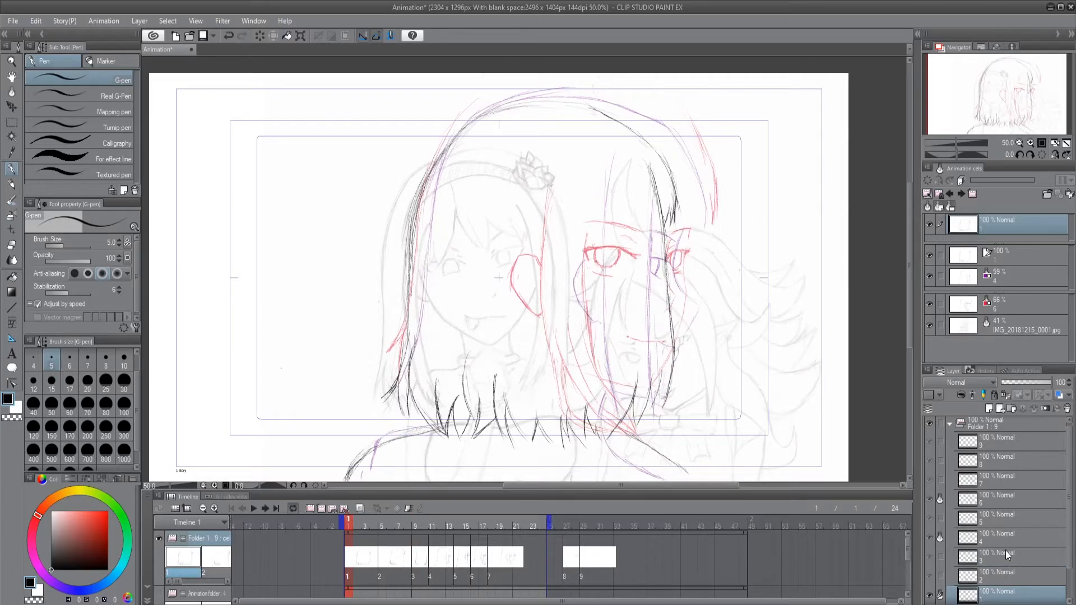
- Enlarge the cel-specific light table area and register cels 5 and 6 as references for cel 1
{"action": "left_click_drag", "start_coordinate": [1000, 289], "coordinate": [997, 308]}
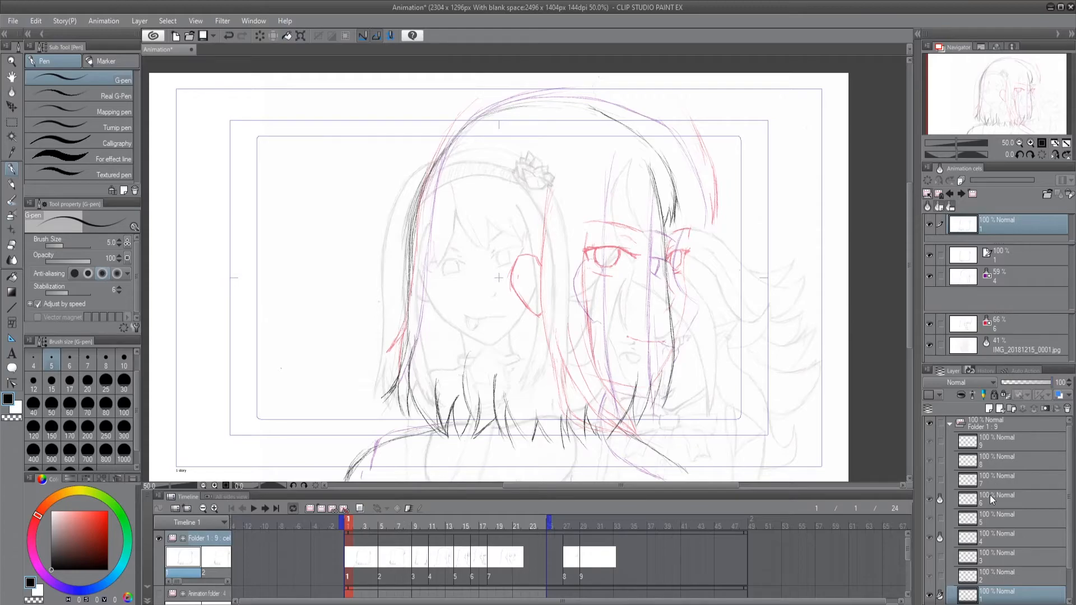
{"action": "left_click_drag", "start_coordinate": [1004, 506], "coordinate": [1001, 301]}
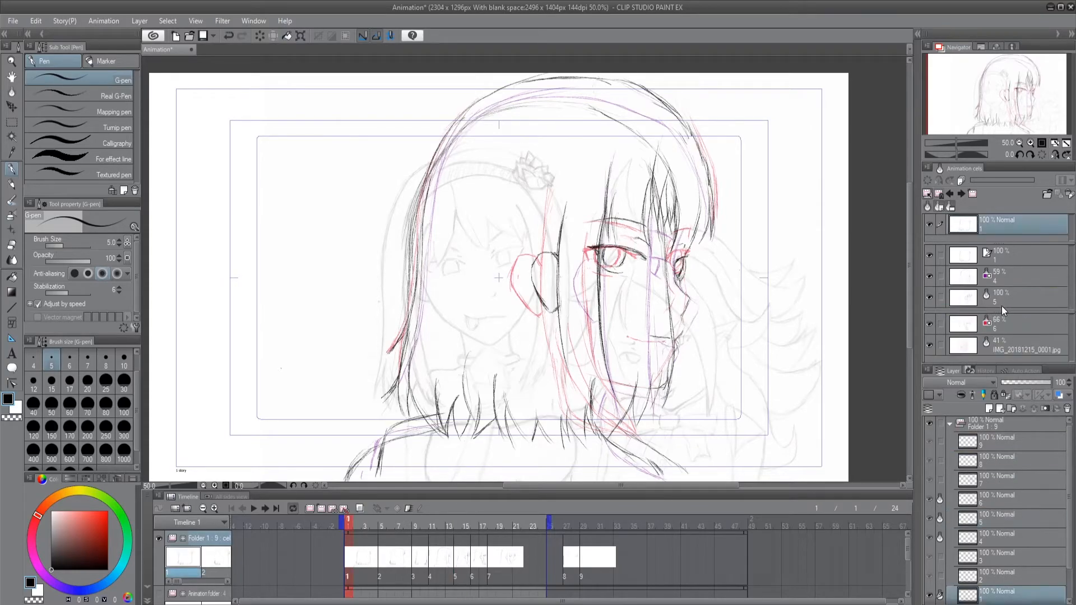
{"action": "left_click_drag", "start_coordinate": [996, 495], "coordinate": [1009, 306]}
{"action": "mouse_move", "coordinate": [1070, 281]}
{"action": "left_mouse_down"}
{"action": "mouse_move", "coordinate": [1071, 293]}
{"action": "mouse_move", "coordinate": [1074, 263]}
{"action": "left_mouse_up"}
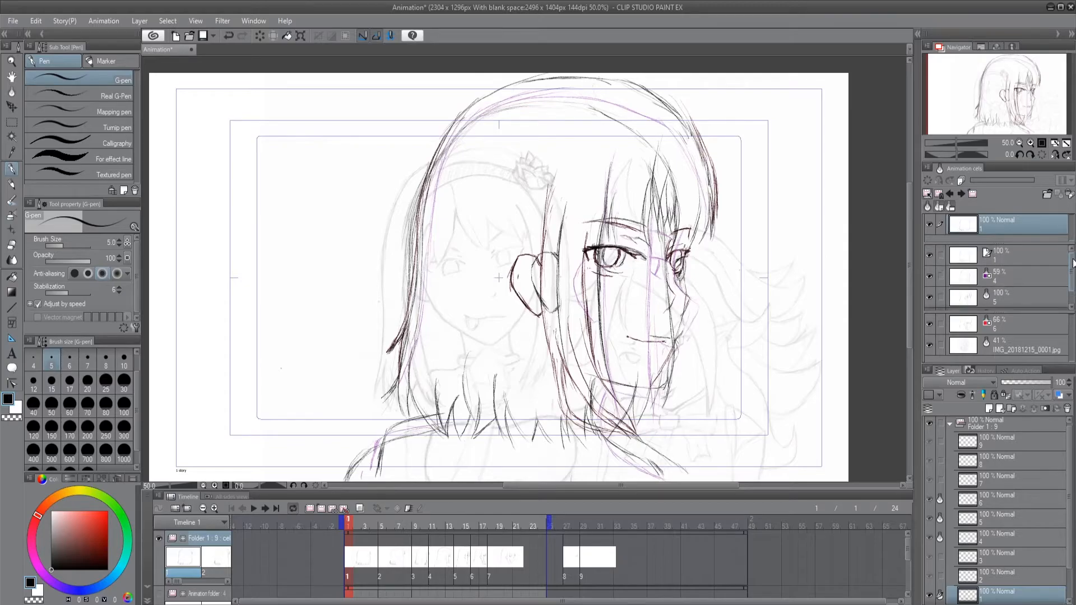
- Clear all light table references from cel 1 and undo the removal
{"action": "left_click", "coordinate": [1069, 200]}
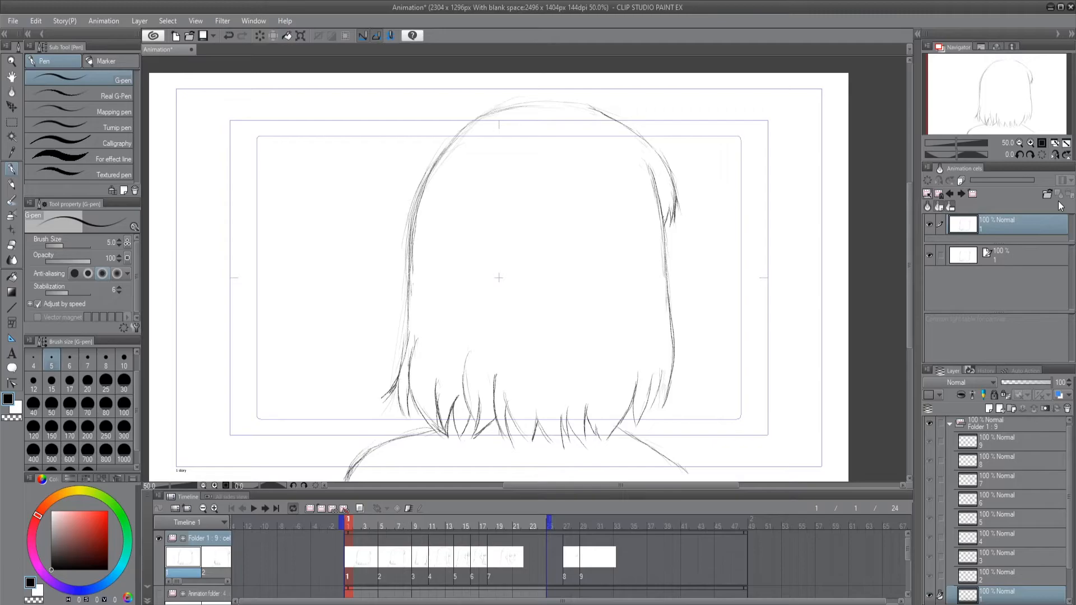
{"action": "key", "text": "ctrl+z"}
{"action": "scroll", "coordinate": [1072, 277], "scroll_direction": "down", "scroll_amount": 2}
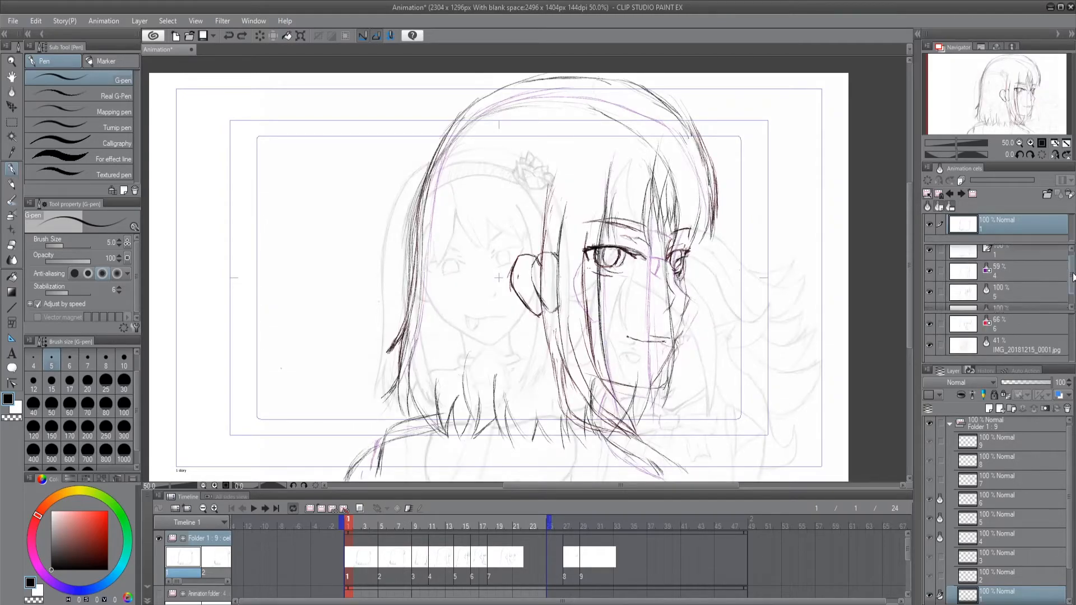
{"action": "scroll", "coordinate": [1072, 279], "scroll_direction": "down", "scroll_amount": 1}
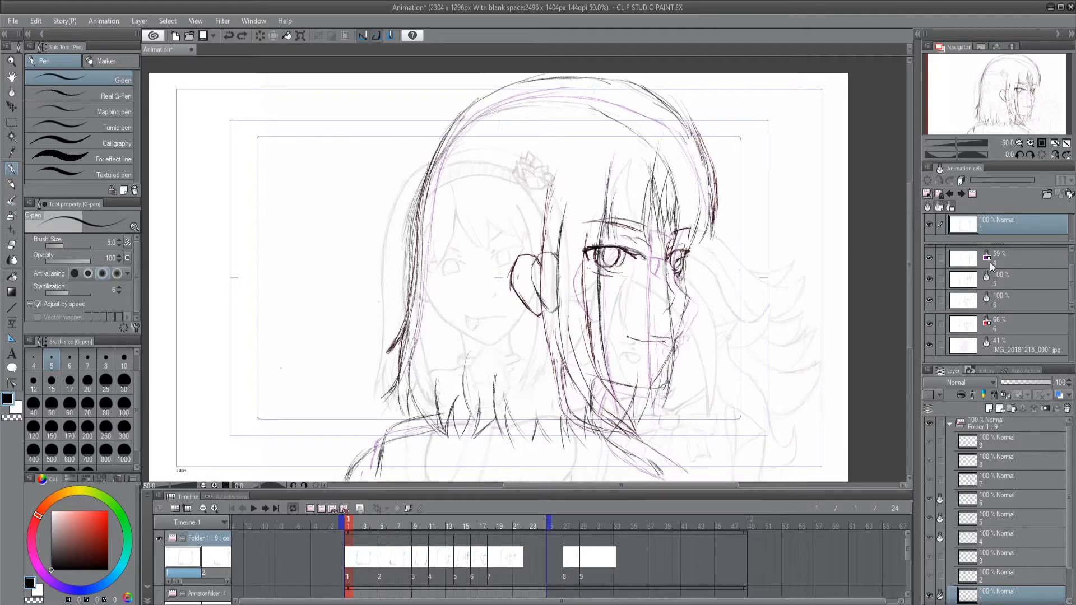
- Remove cels 5 and 6 together from cel 1's own light table
{"action": "left_click", "coordinate": [1014, 281]}
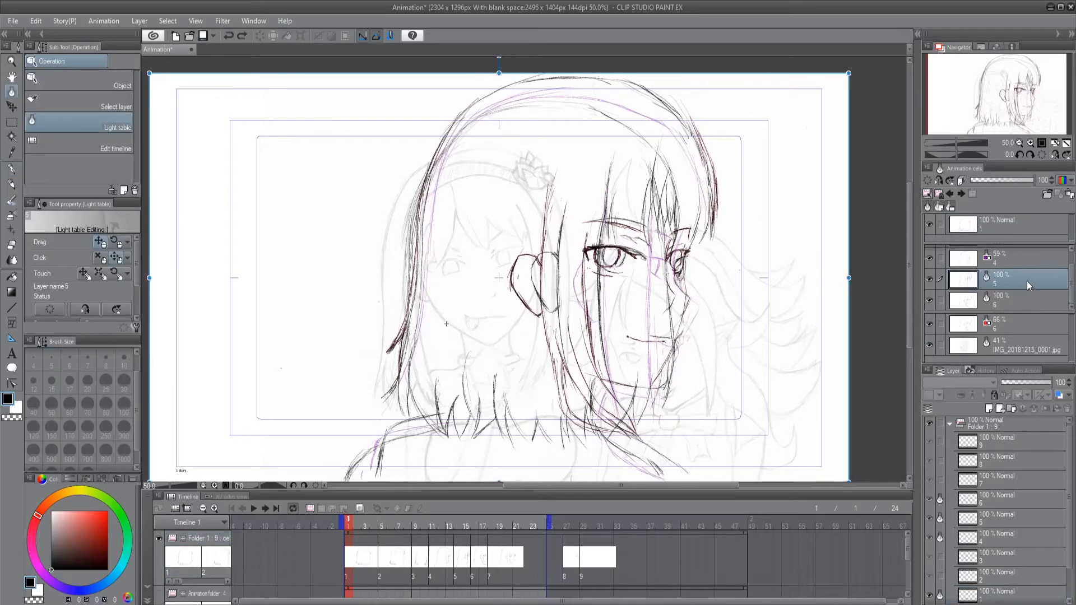
{"action": "left_click", "coordinate": [1017, 301], "text": "ctrl"}
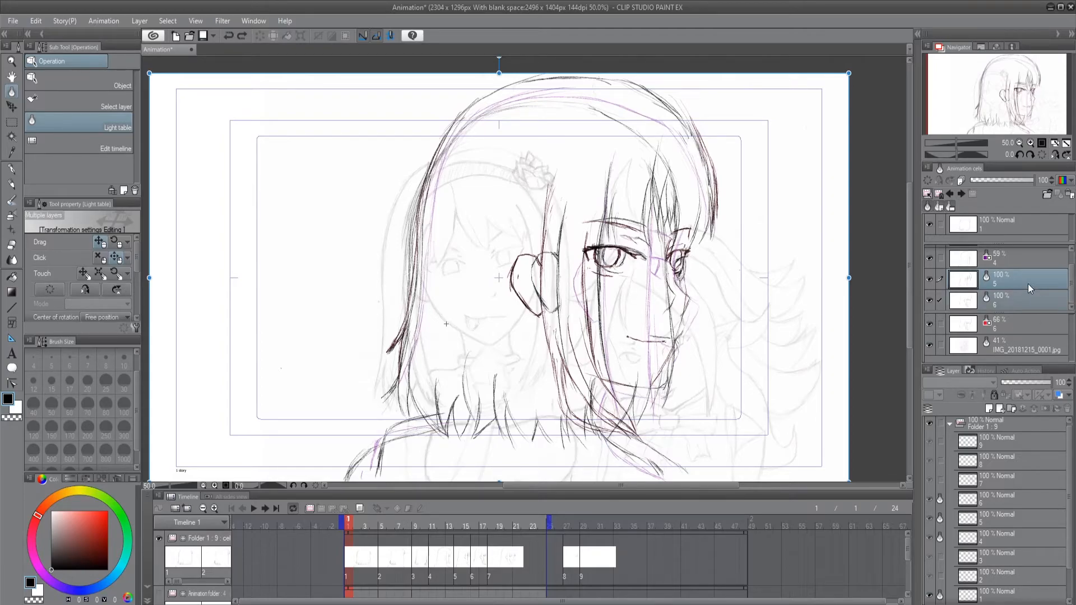
{"action": "left_click", "coordinate": [1069, 195]}
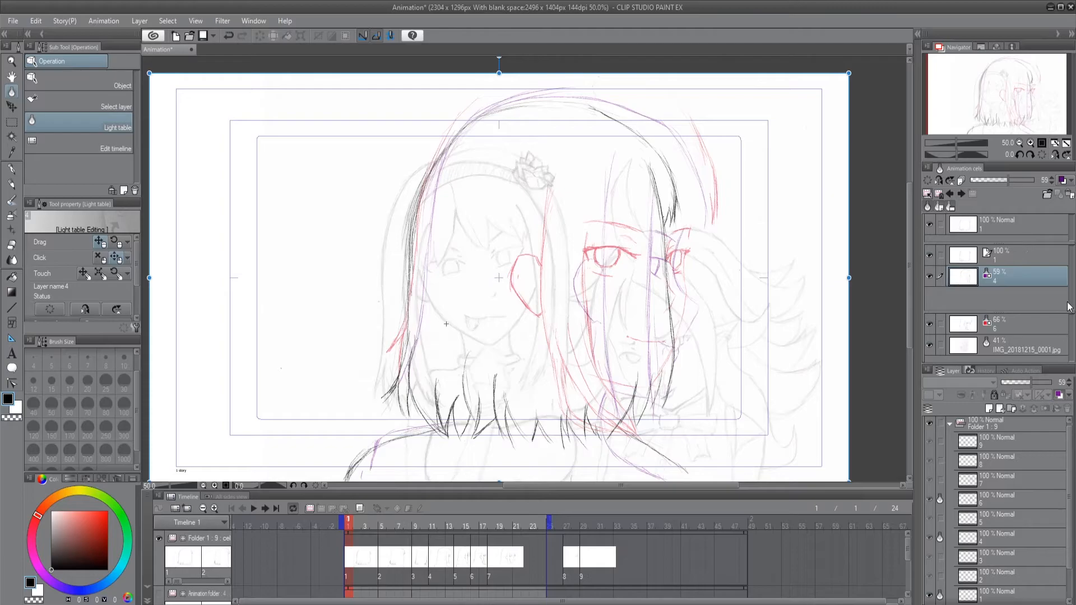
- Register cel 5 in the shared light table directly below cel 6
{"action": "left_click", "coordinate": [1026, 325]}
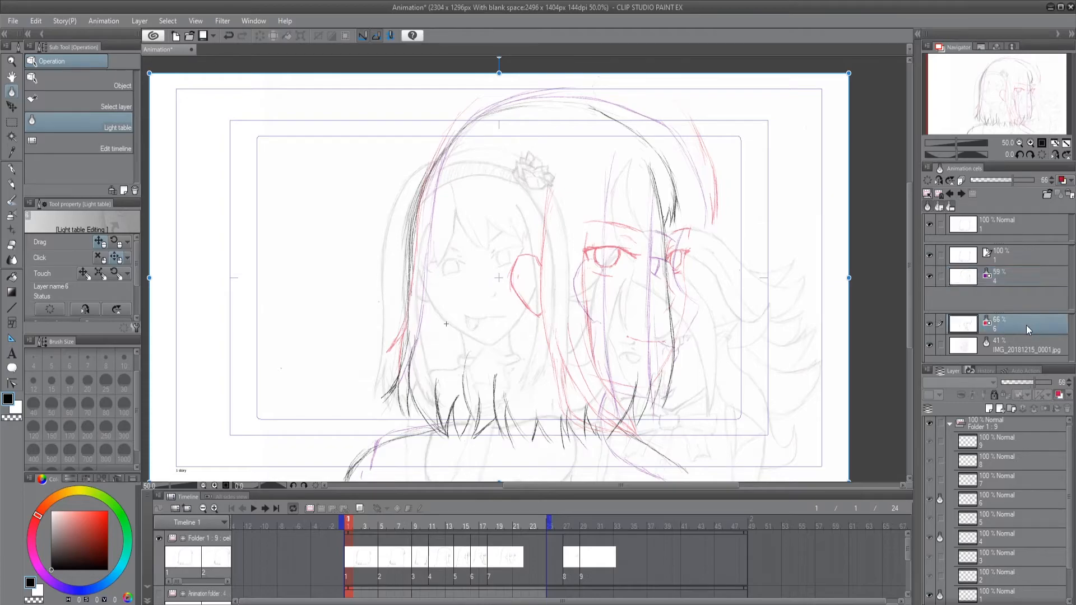
{"action": "left_click", "coordinate": [992, 519]}
{"action": "key", "text": "p"}
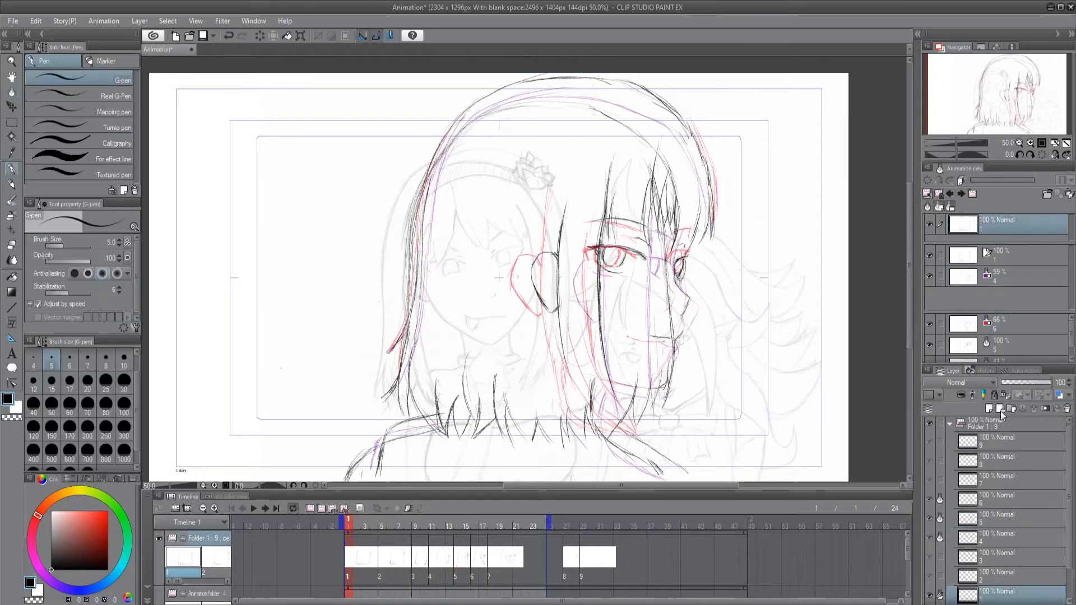
- Remove cel 6 from the shared light table and undo the removal
{"action": "left_click", "coordinate": [1040, 324]}
{"action": "left_click", "coordinate": [1067, 195]}
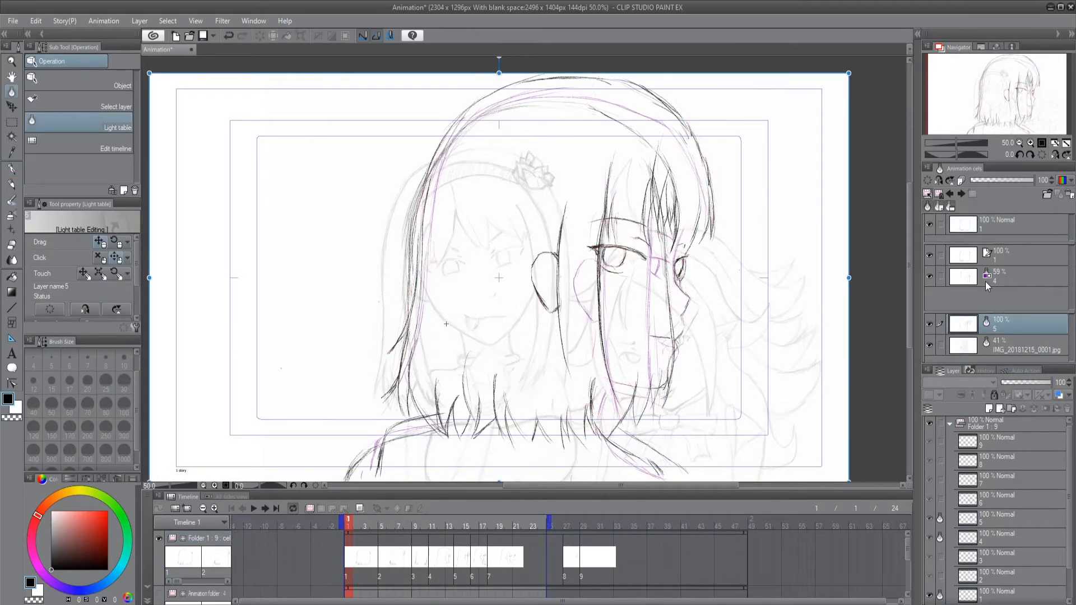
{"action": "key", "text": "ctrl+z"}
- Remove cel 5 and the IMG_20181215_0001 image reference together from the shared light table
{"action": "scroll", "coordinate": [1070, 350], "scroll_direction": "up", "scroll_amount": 1}
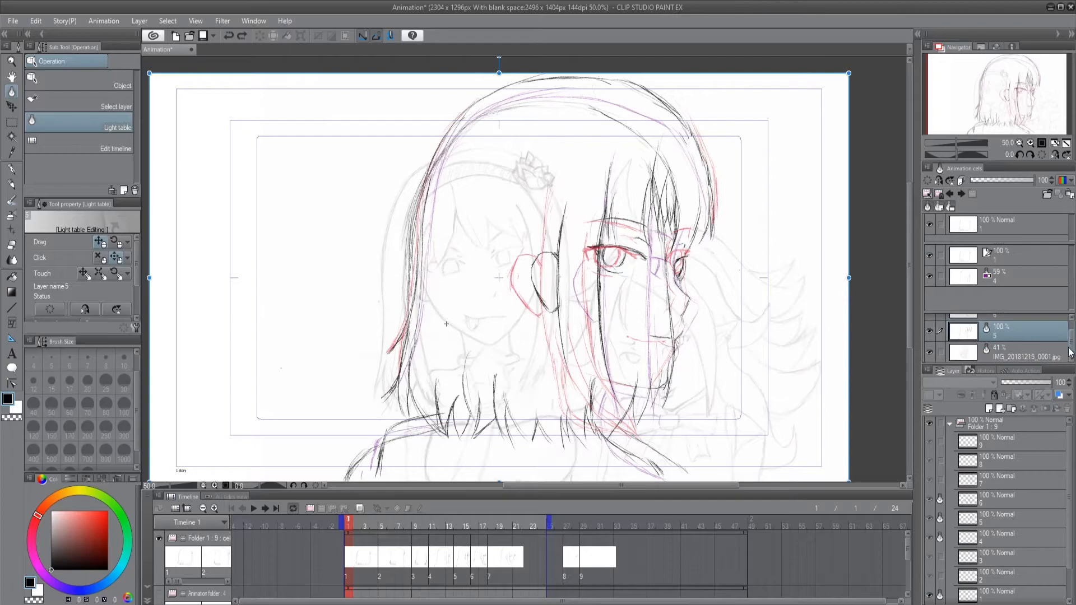
{"action": "left_click", "coordinate": [1014, 353], "text": "ctrl"}
{"action": "scroll", "coordinate": [1072, 353], "scroll_direction": "up", "scroll_amount": 1}
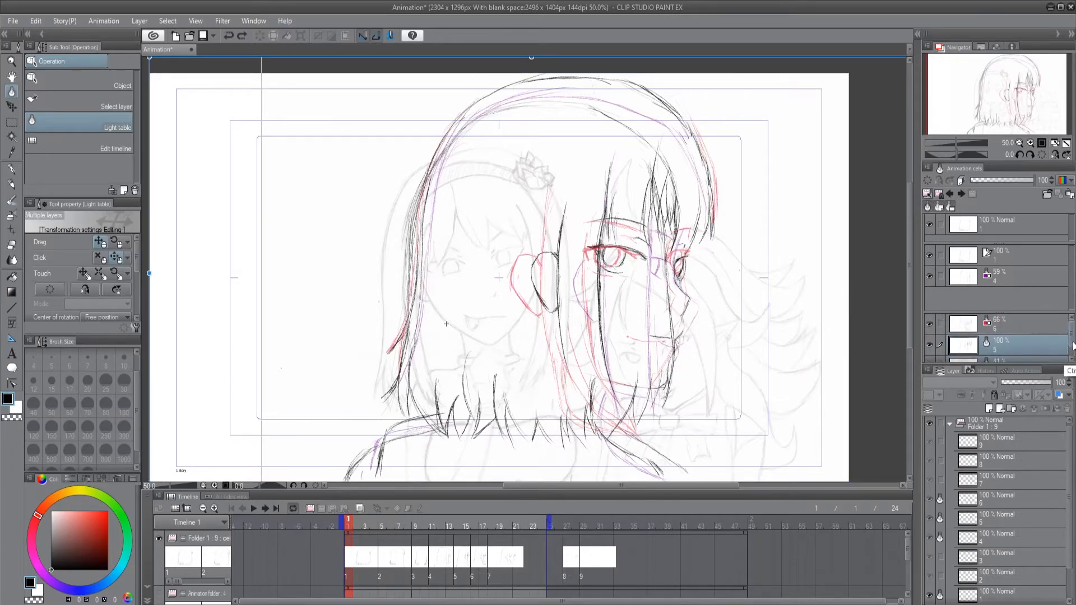
{"action": "left_click", "coordinate": [1069, 194]}
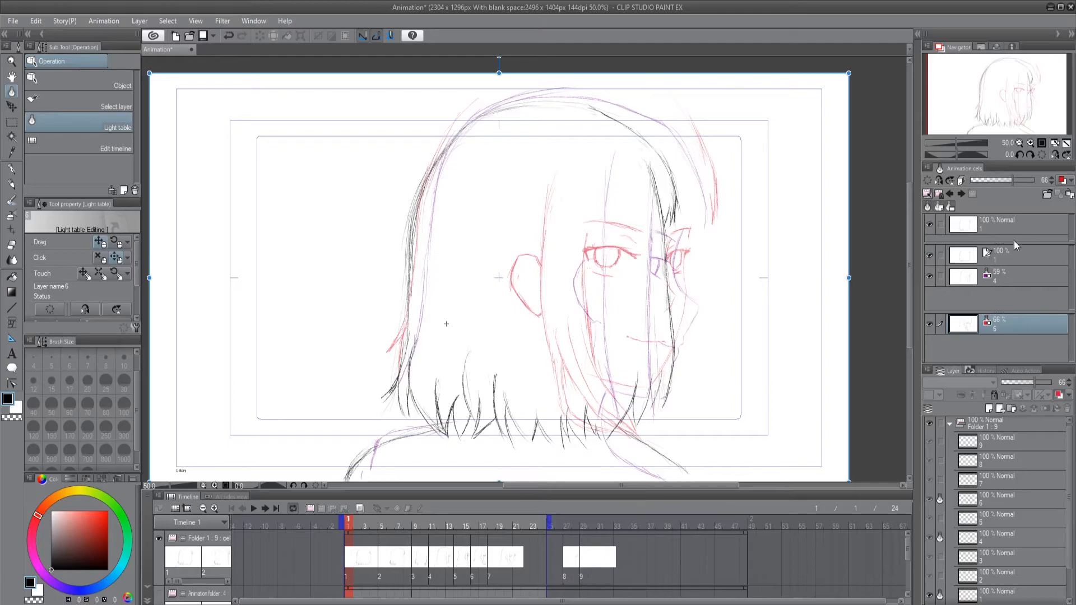
- Remove cel 6 from the shared light table and cel 4 from cel 1's own light table
{"action": "left_click", "coordinate": [1069, 194]}
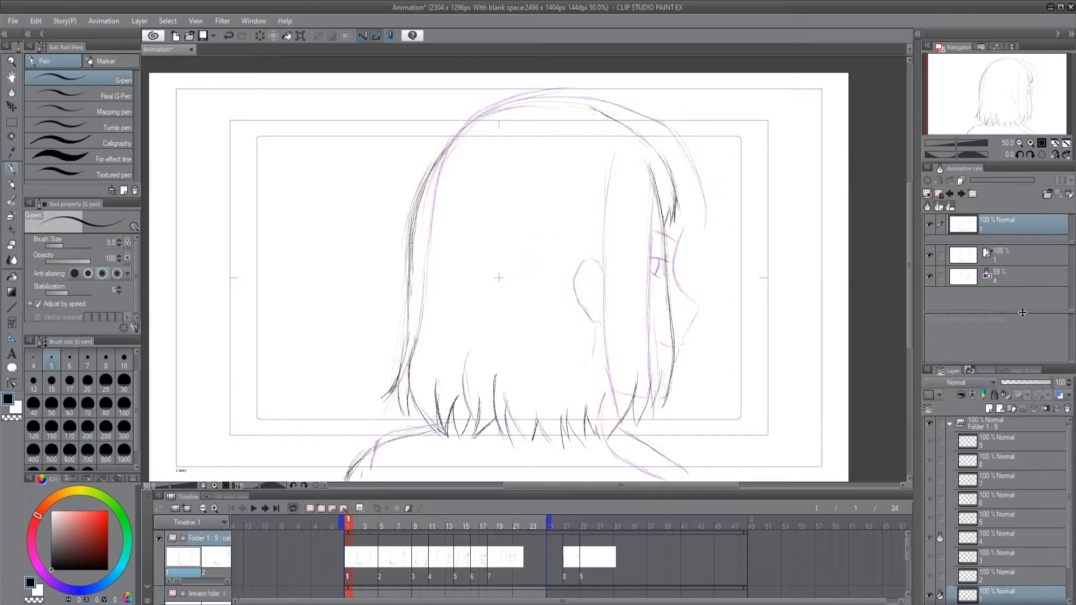
{"action": "left_click", "coordinate": [1020, 274]}
{"action": "left_click", "coordinate": [1069, 194]}
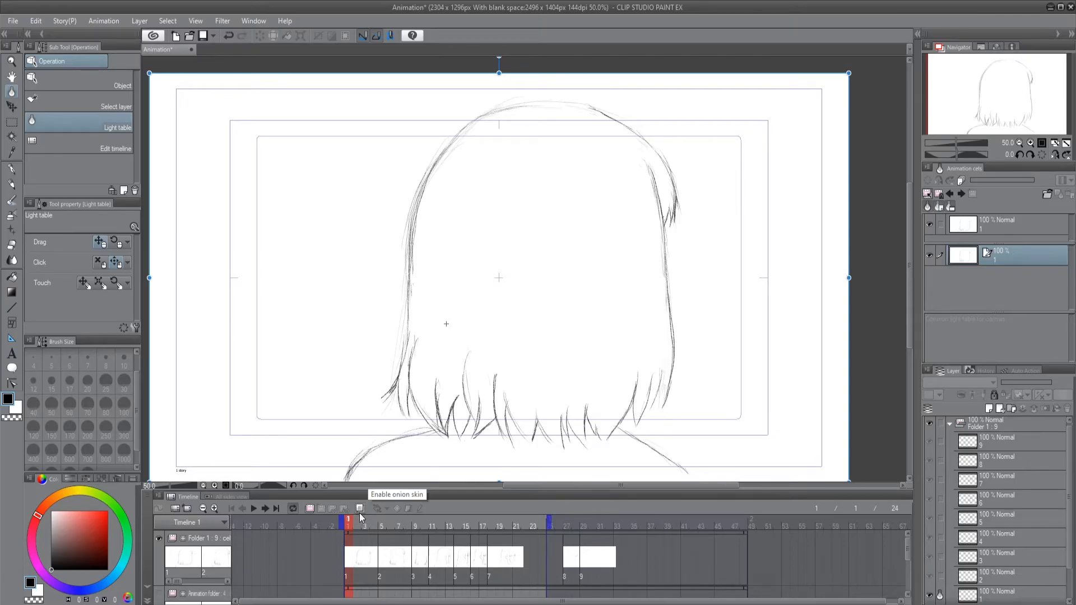
- Enable onion skin and check its display on cels 1, 2 and 3 in the timeline, finishing on cel 2
{"action": "left_click", "coordinate": [359, 508]}
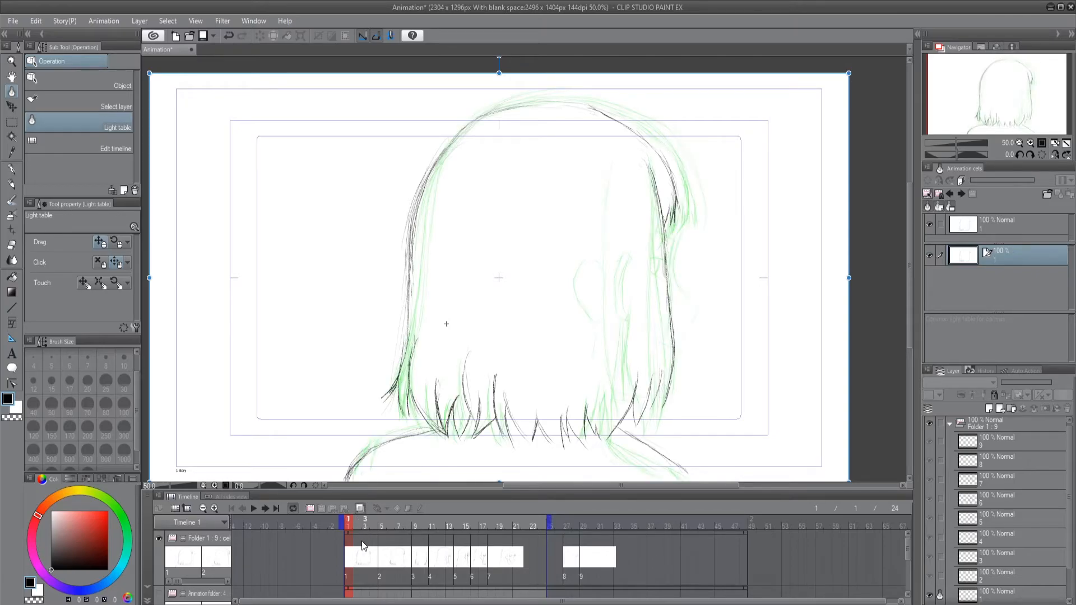
{"action": "left_click", "coordinate": [381, 562]}
{"action": "left_click", "coordinate": [412, 563]}
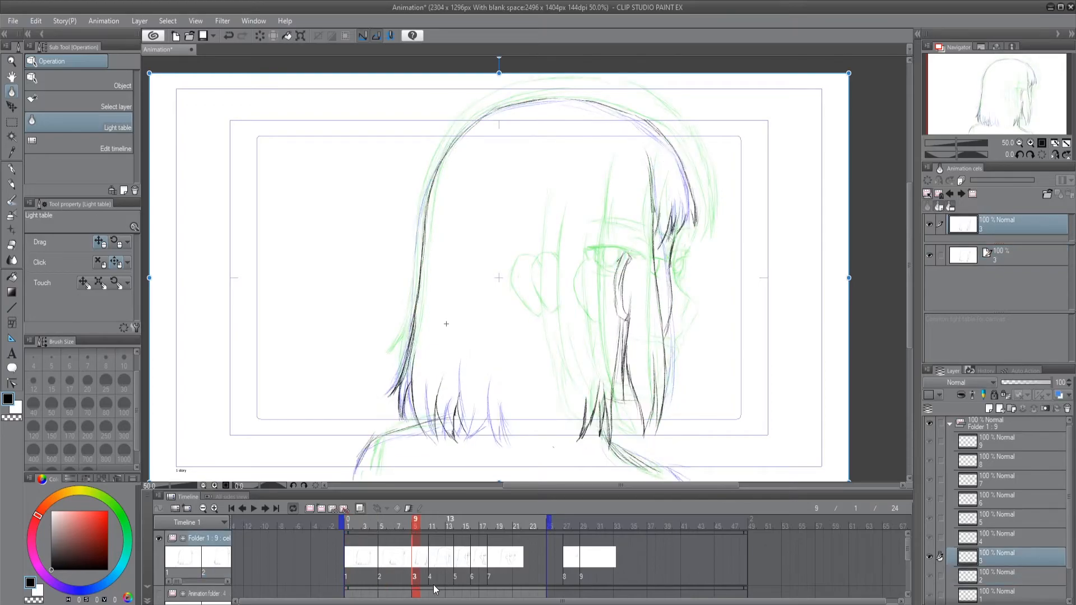
{"action": "left_click", "coordinate": [350, 563]}
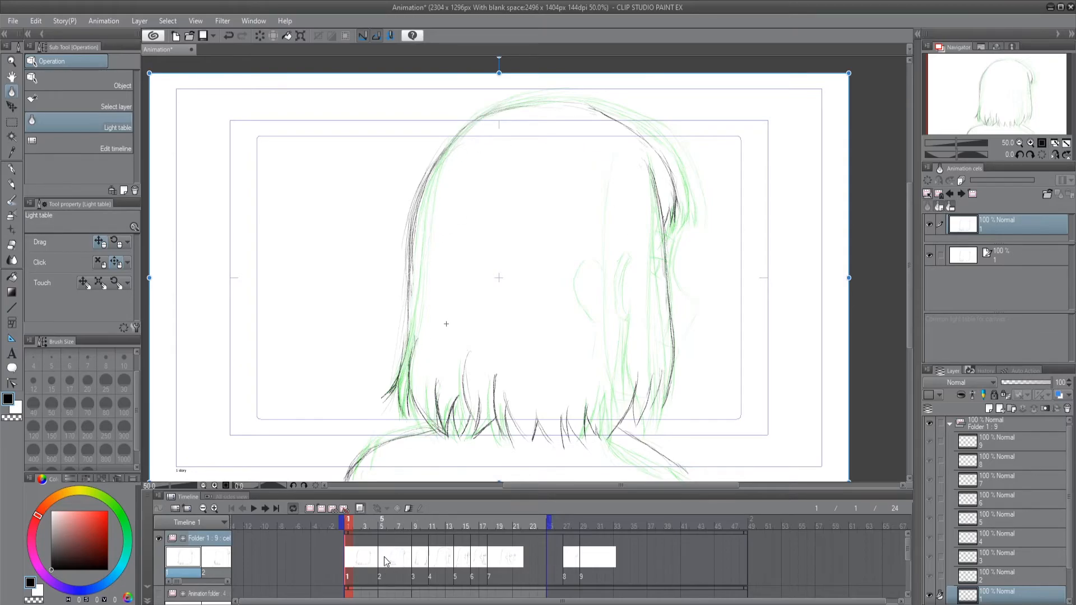
{"action": "left_click", "coordinate": [384, 557]}
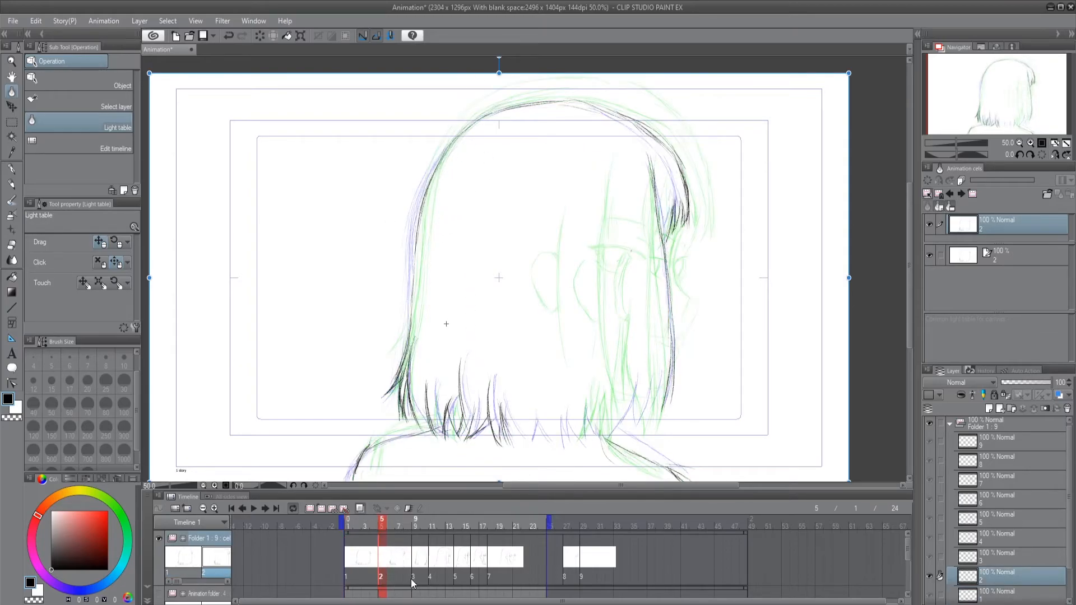
{"action": "left_click", "coordinate": [416, 559]}
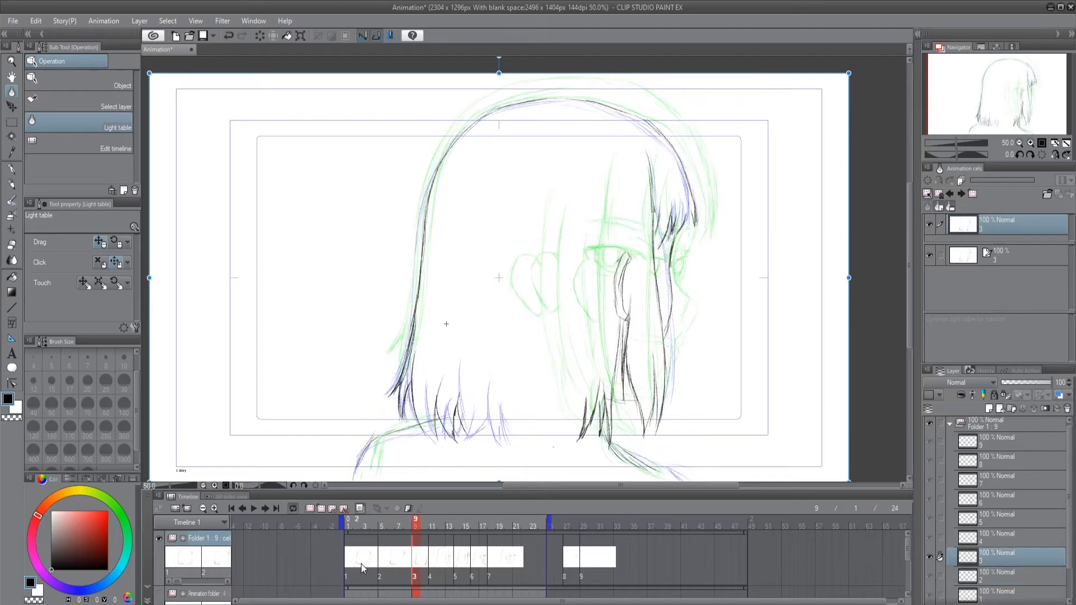
{"action": "left_click", "coordinate": [391, 560]}
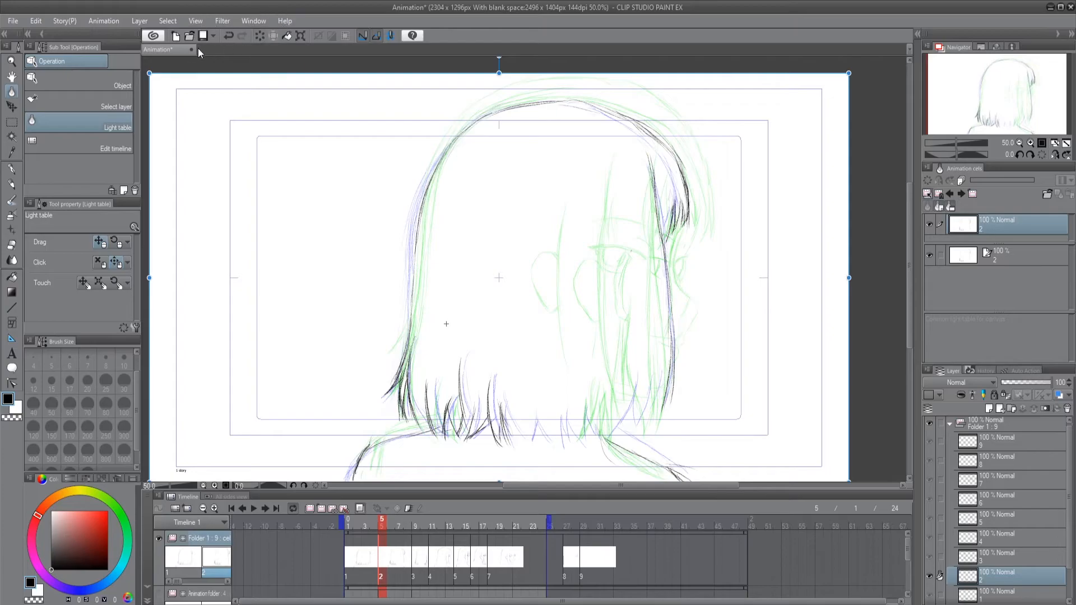
- Open the onion skin settings and reduce the number of next-frame skins to 2
{"action": "left_click", "coordinate": [110, 24]}
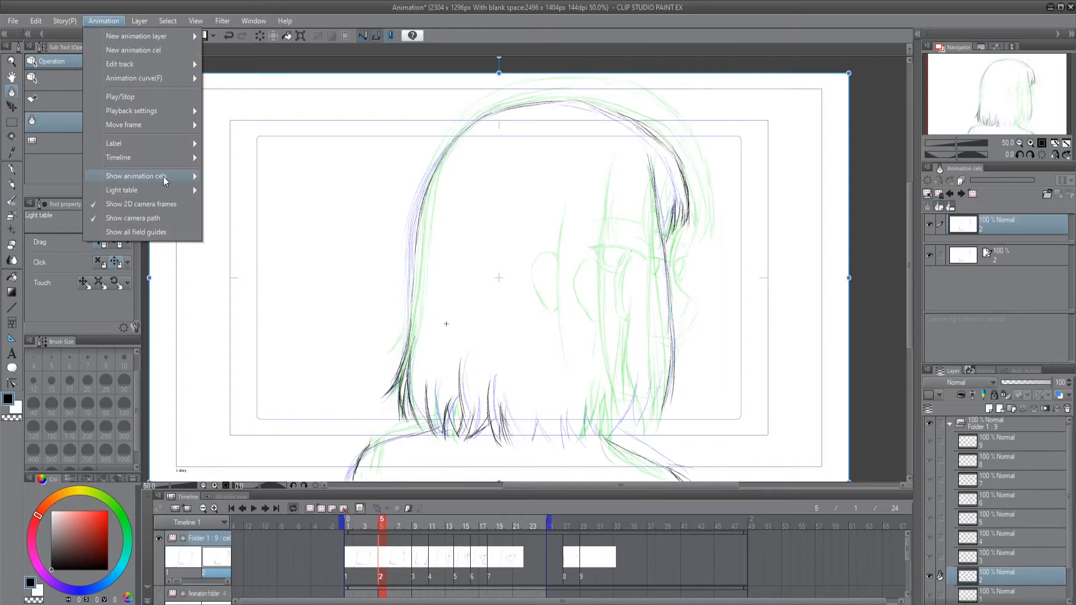
{"action": "mouse_move", "coordinate": [151, 181]}
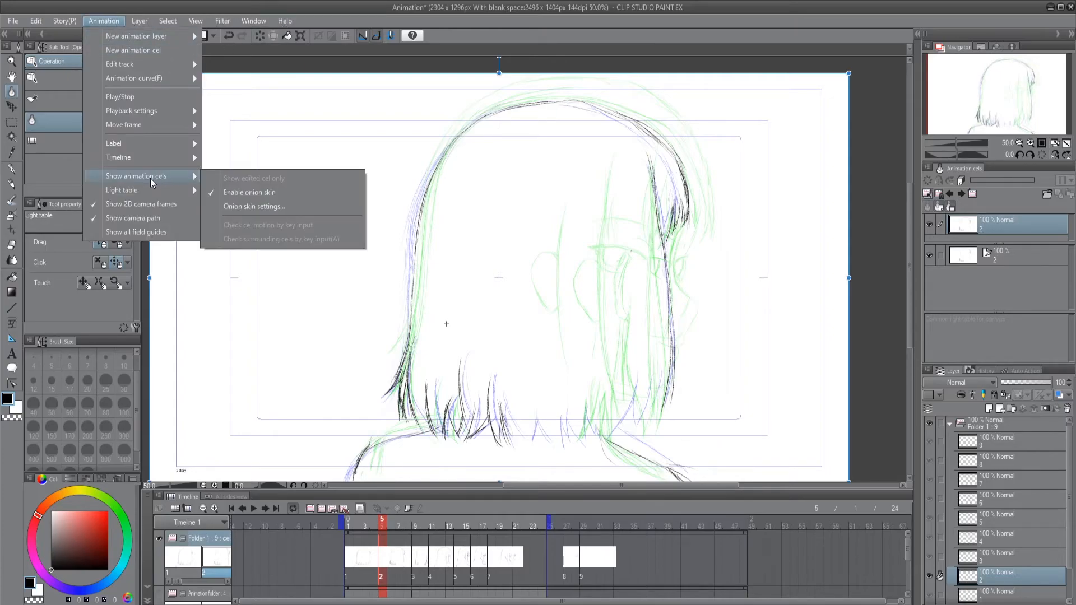
{"action": "left_click", "coordinate": [279, 213]}
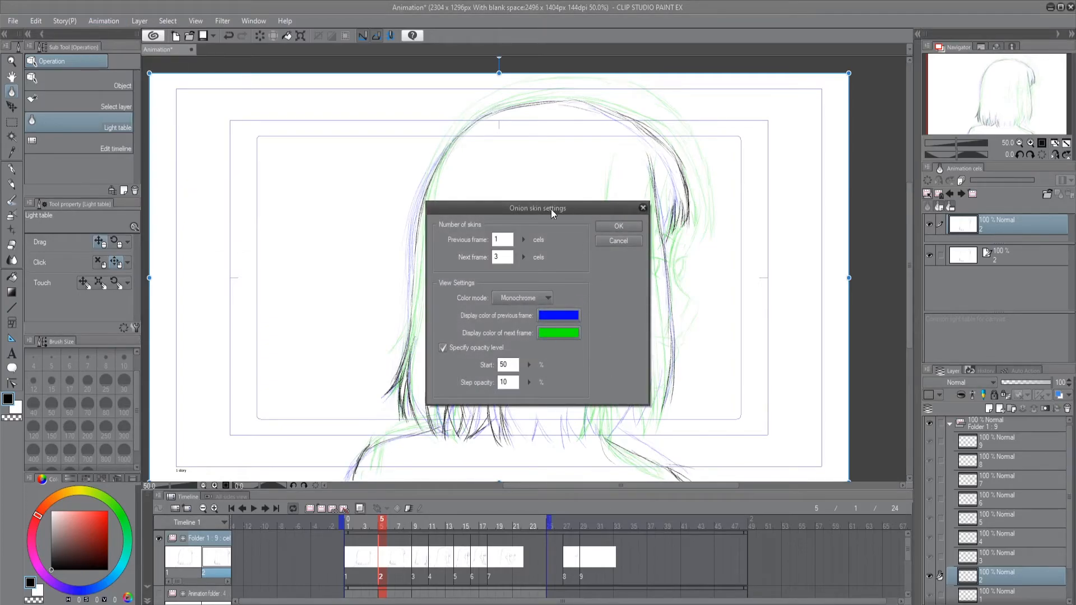
{"action": "left_click_drag", "start_coordinate": [550, 207], "coordinate": [640, 238]}
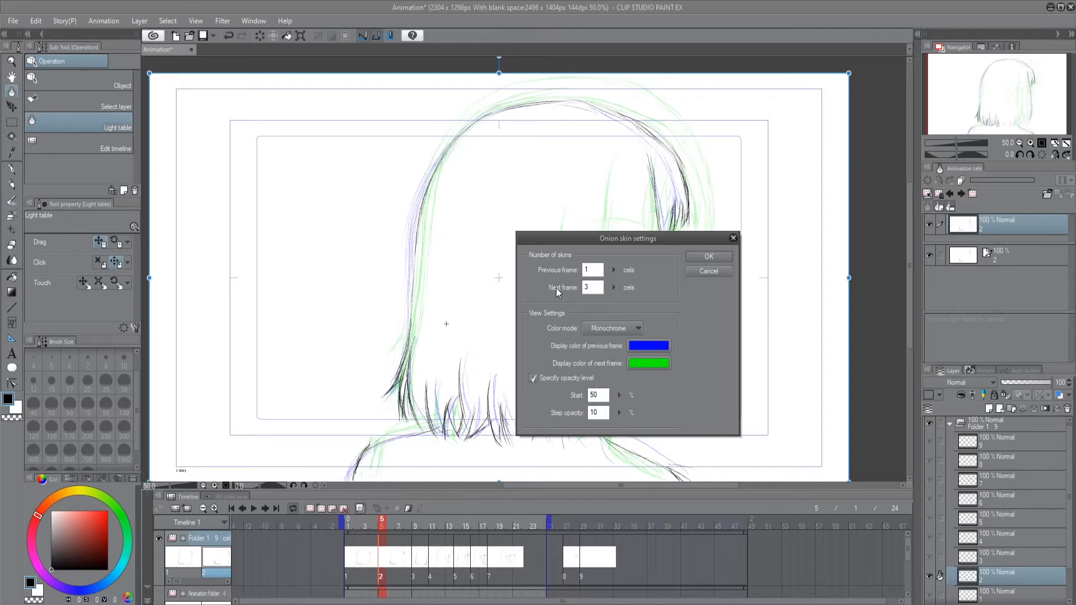
{"action": "left_click", "coordinate": [614, 287]}
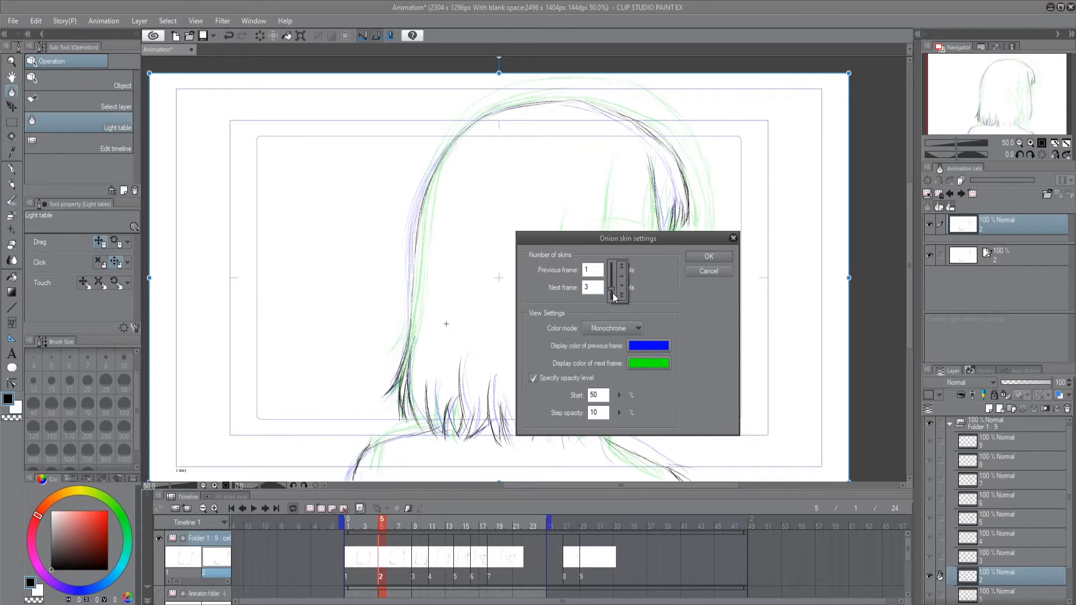
{"action": "left_click", "coordinate": [641, 288]}
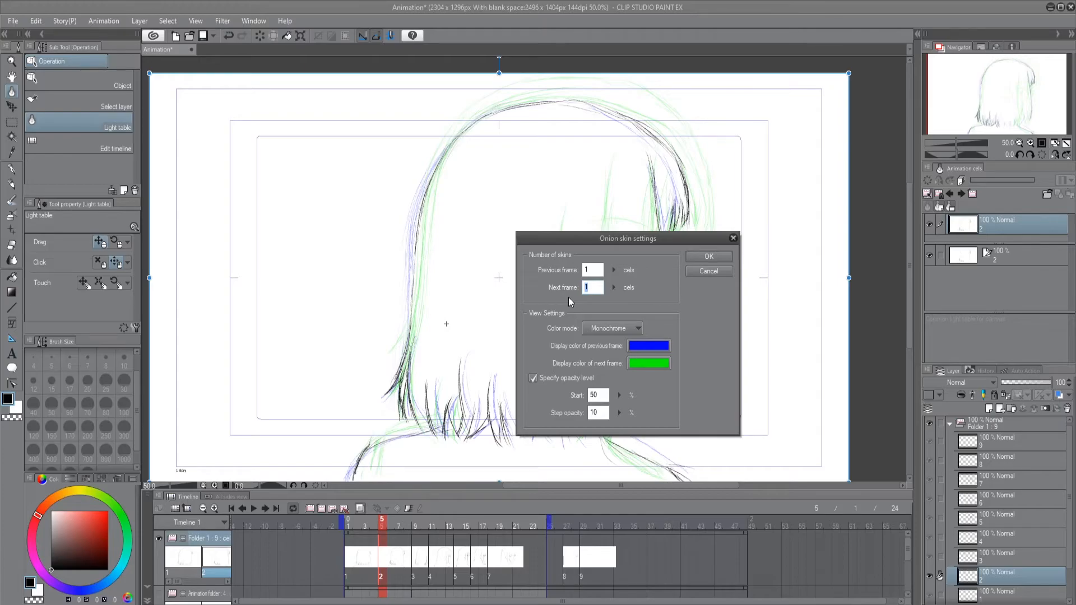
{"action": "left_click", "coordinate": [613, 288]}
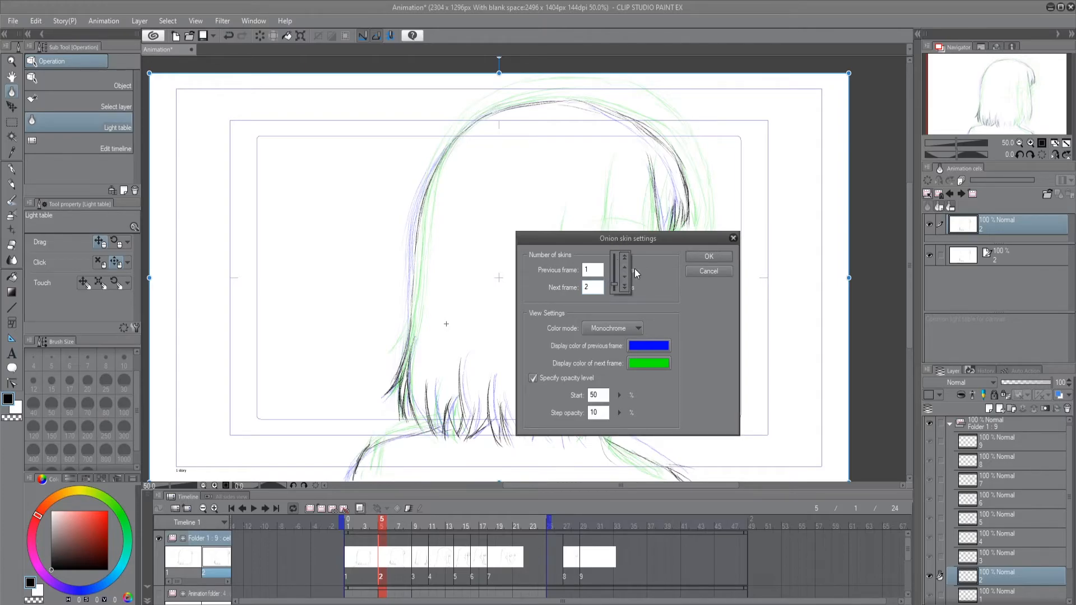
{"action": "left_click", "coordinate": [651, 315]}
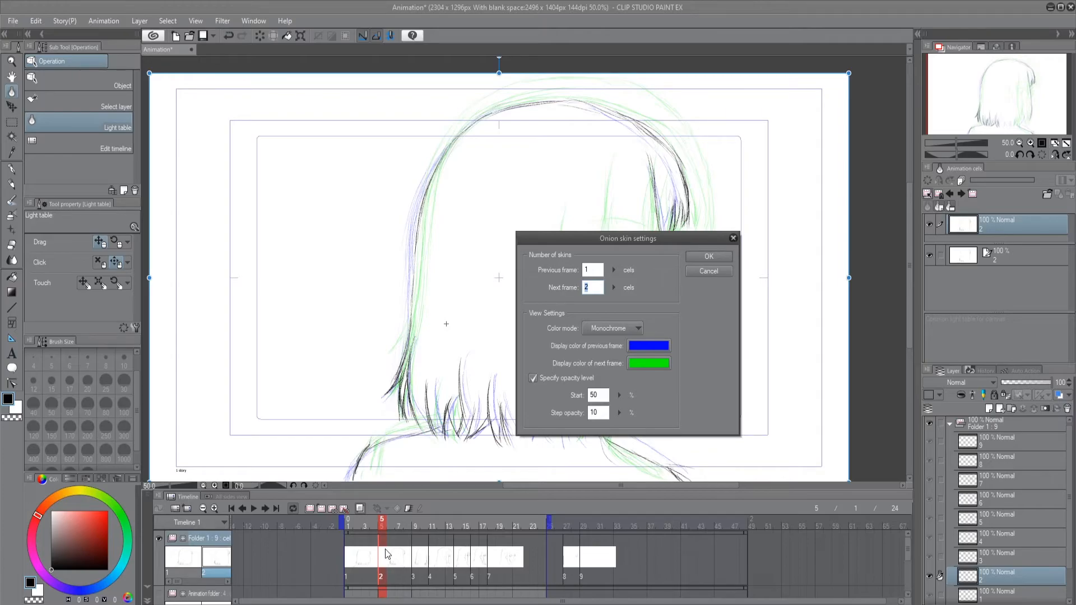
- Set the number of next-frame onion skins to 0 and apply the settings
{"action": "left_click", "coordinate": [614, 287]}
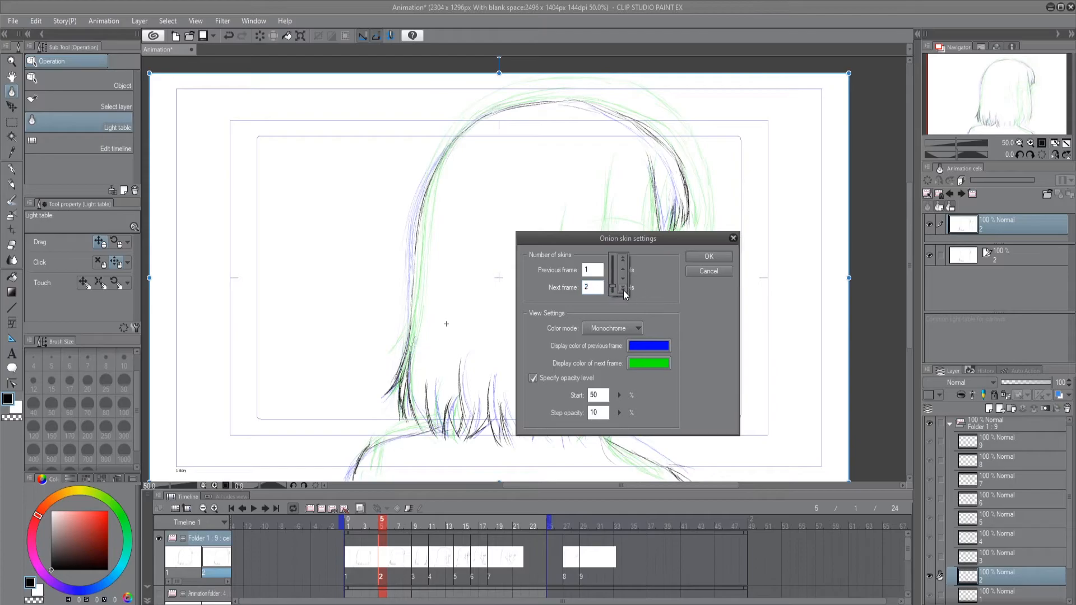
{"action": "left_click", "coordinate": [631, 301]}
{"action": "left_click", "coordinate": [614, 287]}
{"action": "left_click", "coordinate": [666, 294]}
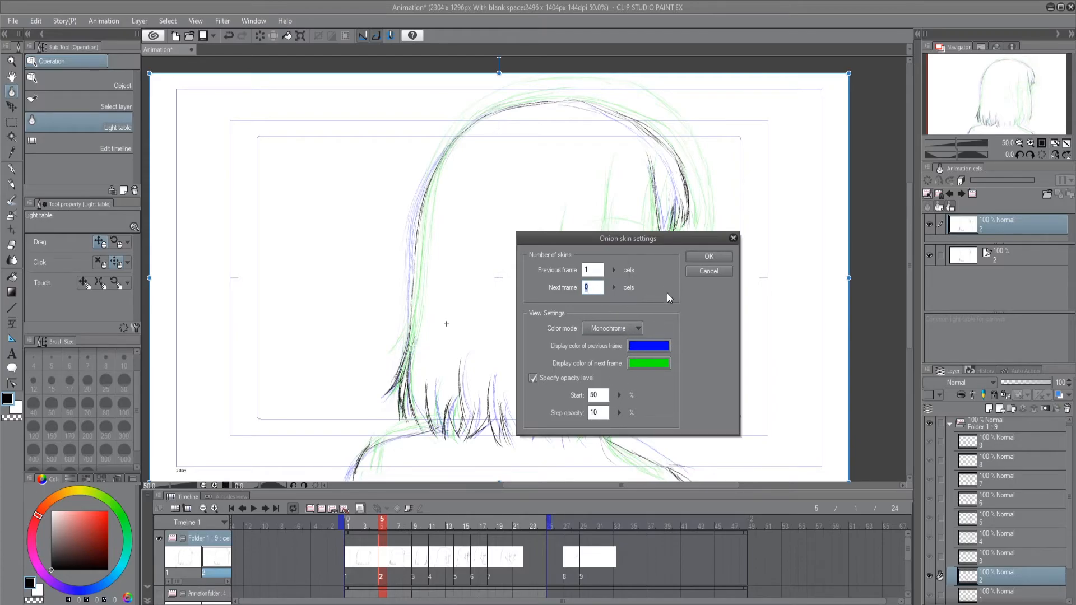
{"action": "left_click_drag", "start_coordinate": [634, 238], "coordinate": [742, 227]}
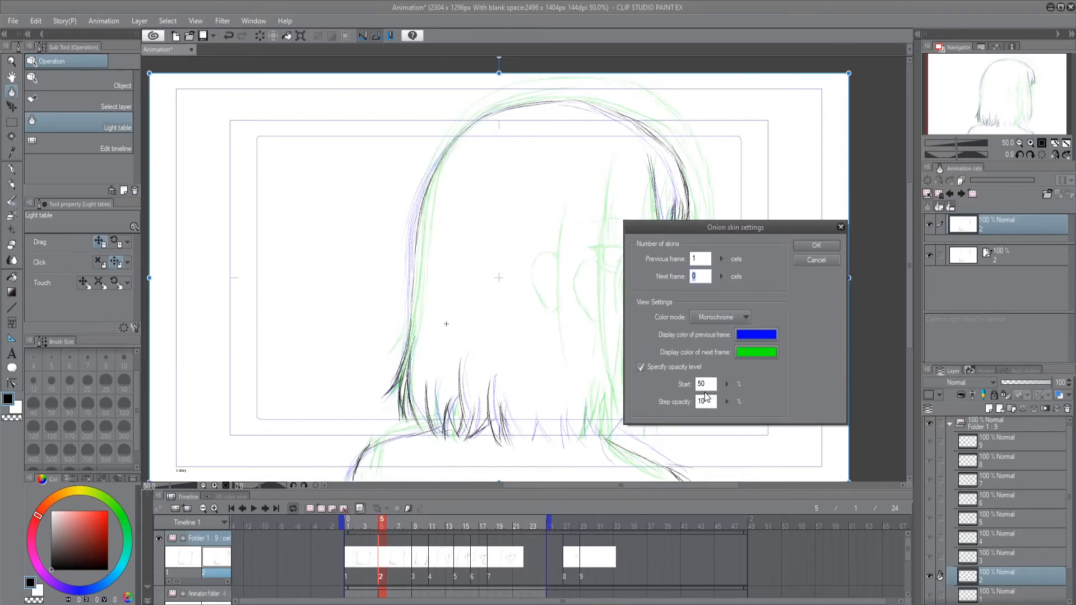
{"action": "key", "text": "Return"}
- Reopen the onion skin settings and change the display color of the previous frame to dark red
{"action": "left_click", "coordinate": [103, 20]}
{"action": "mouse_move", "coordinate": [179, 184]}
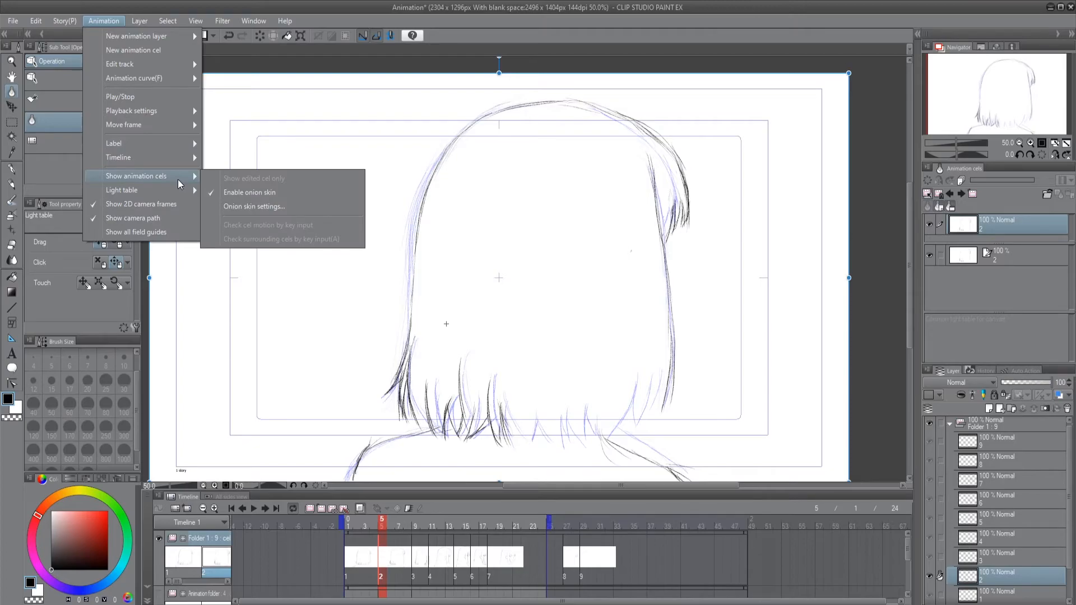
{"action": "left_click", "coordinate": [243, 207]}
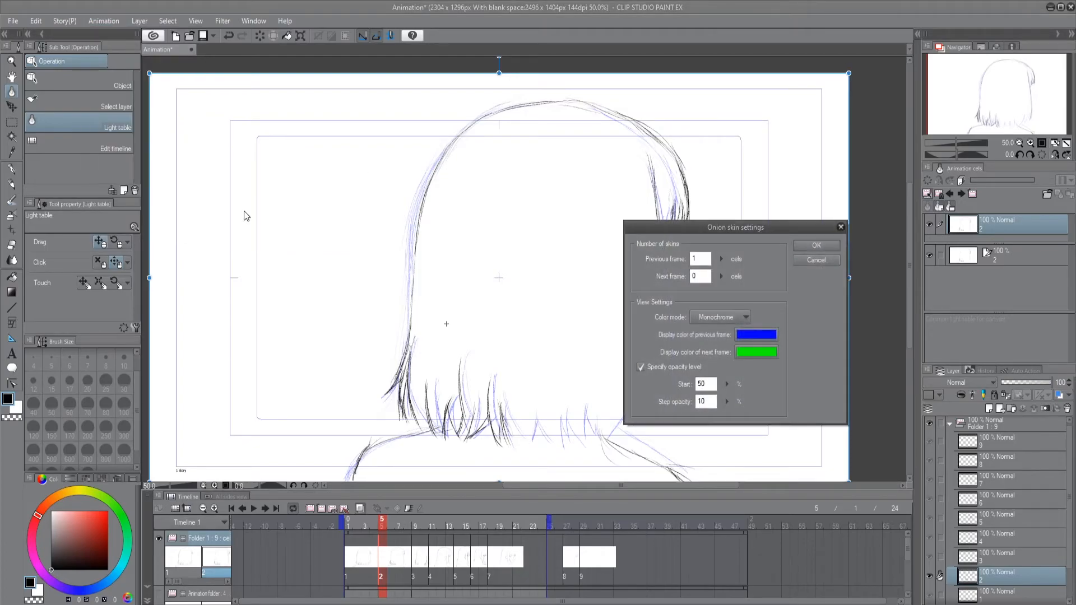
{"action": "left_click_drag", "start_coordinate": [696, 232], "coordinate": [455, 211]}
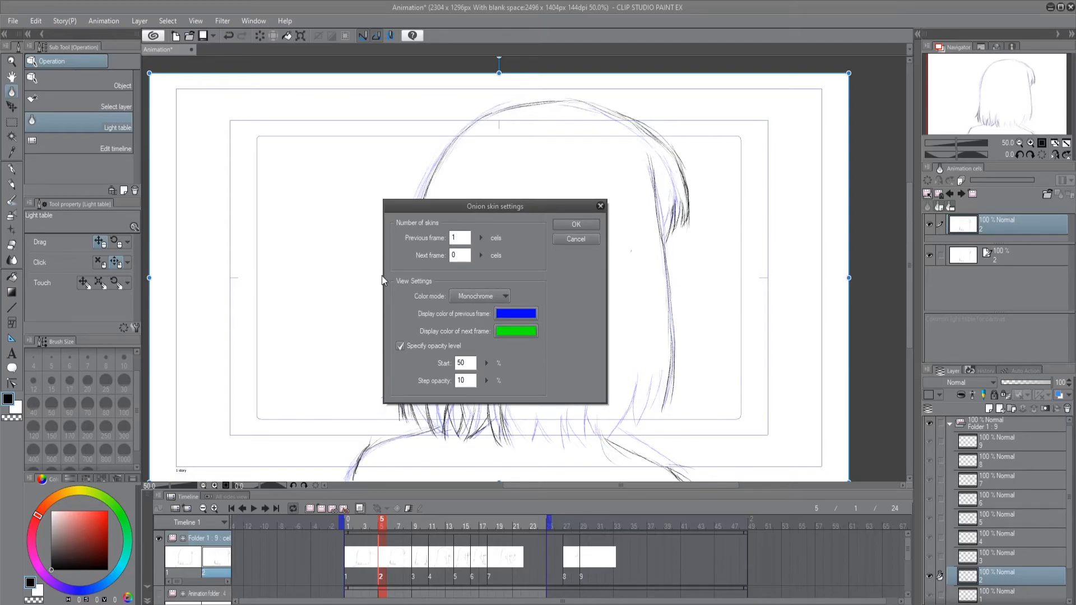
{"action": "left_click", "coordinate": [457, 255]}
{"action": "left_click", "coordinate": [525, 313]}
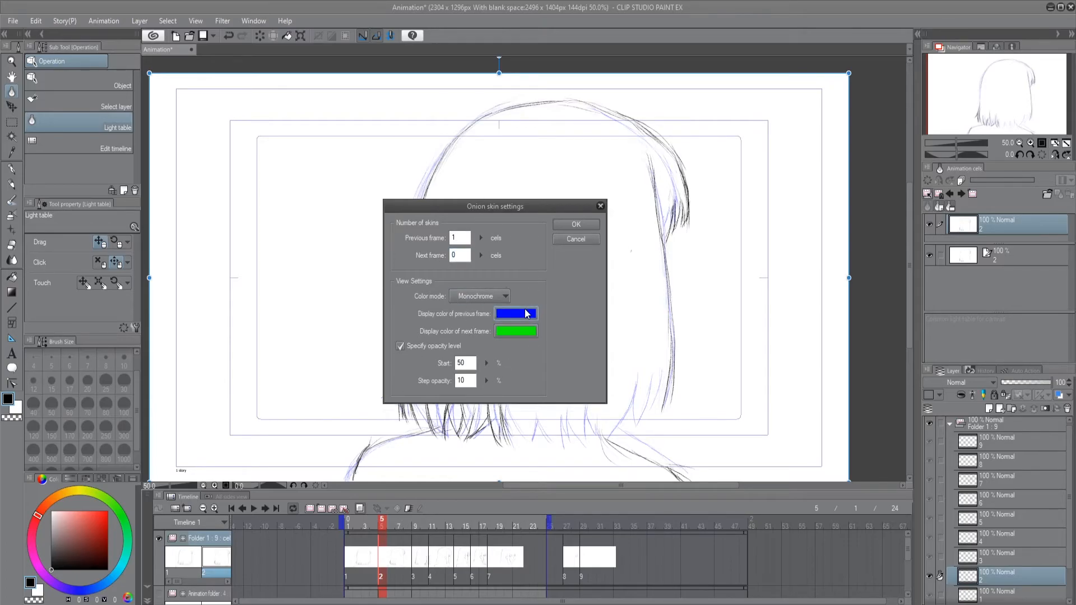
{"action": "left_click_drag", "start_coordinate": [535, 284], "coordinate": [566, 245]}
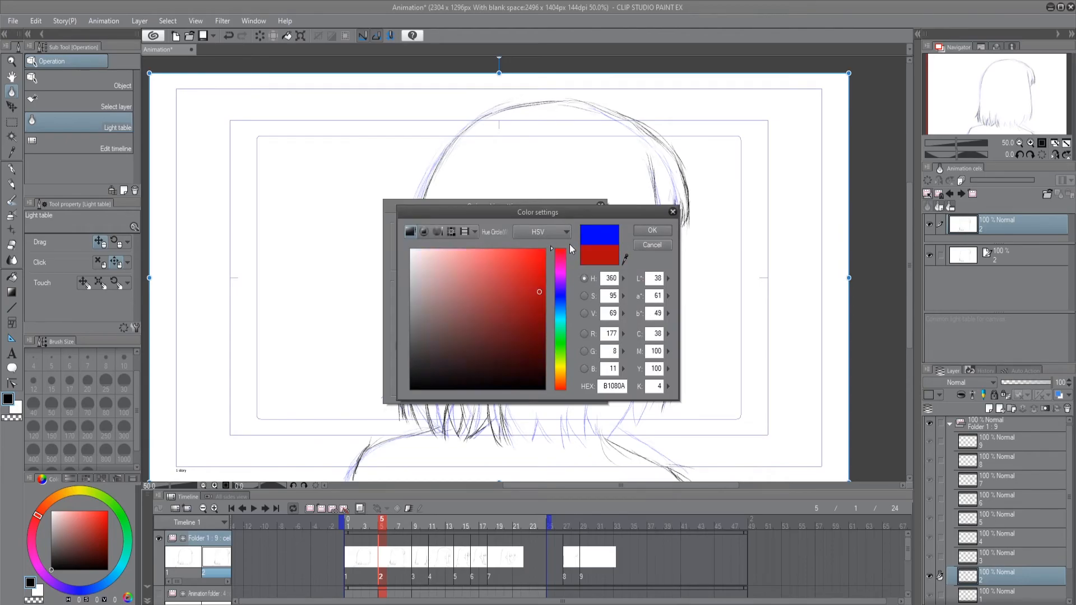
{"action": "left_click", "coordinate": [652, 230]}
- Change the display color of the next frame to yellow and apply the onion skin settings
{"action": "left_click", "coordinate": [527, 344]}
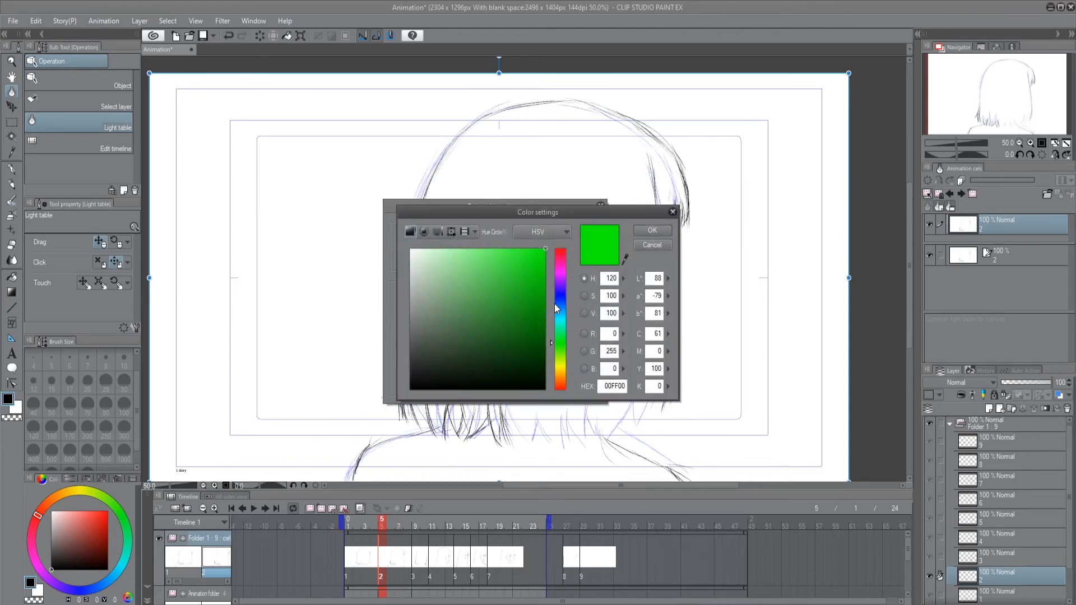
{"action": "left_click_drag", "start_coordinate": [554, 343], "coordinate": [557, 360]}
{"action": "left_click_drag", "start_coordinate": [541, 285], "coordinate": [533, 278]}
{"action": "left_click_drag", "start_coordinate": [556, 361], "coordinate": [558, 370]}
{"action": "left_click_drag", "start_coordinate": [519, 261], "coordinate": [466, 259]}
{"action": "left_click_drag", "start_coordinate": [563, 369], "coordinate": [562, 367]}
{"action": "left_click_drag", "start_coordinate": [525, 277], "coordinate": [537, 250]}
{"action": "left_click", "coordinate": [652, 229]}
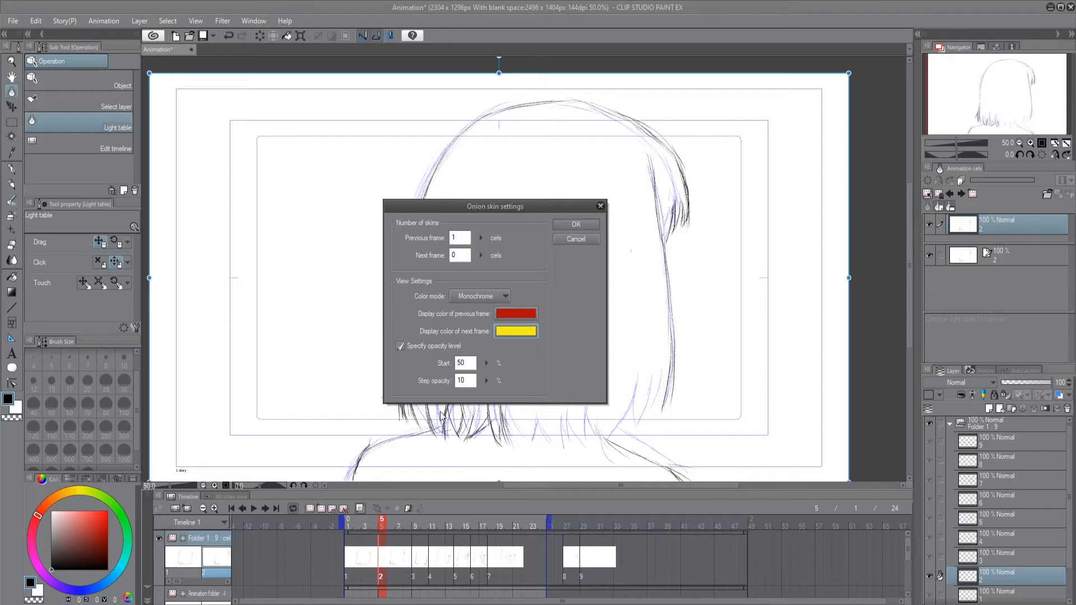
{"action": "left_click", "coordinate": [576, 225]}
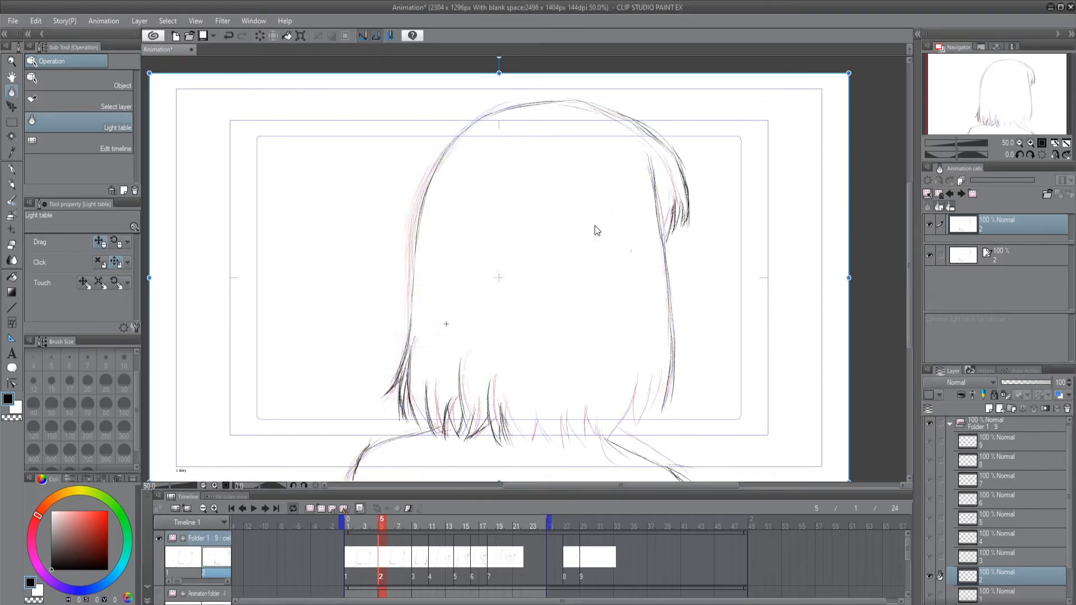
- Switch to the G-pen and check the previous-frame onion skin on cels 3, 4 and 6 in the timeline
{"action": "left_click", "coordinate": [416, 567]}
{"action": "left_click", "coordinate": [441, 568]}
{"action": "key", "text": "p"}
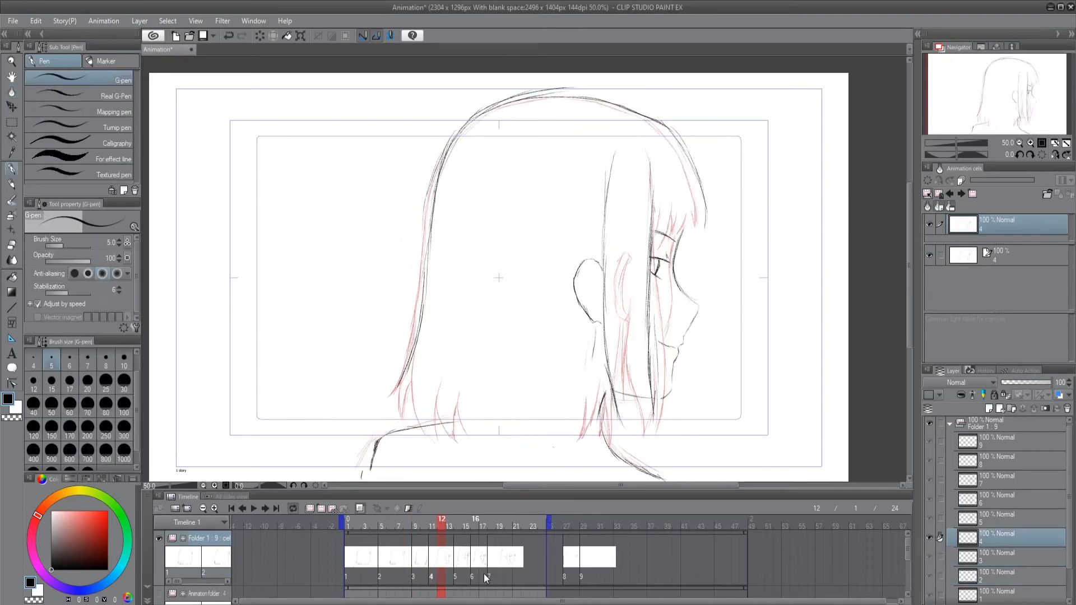
{"action": "left_click", "coordinate": [474, 567]}
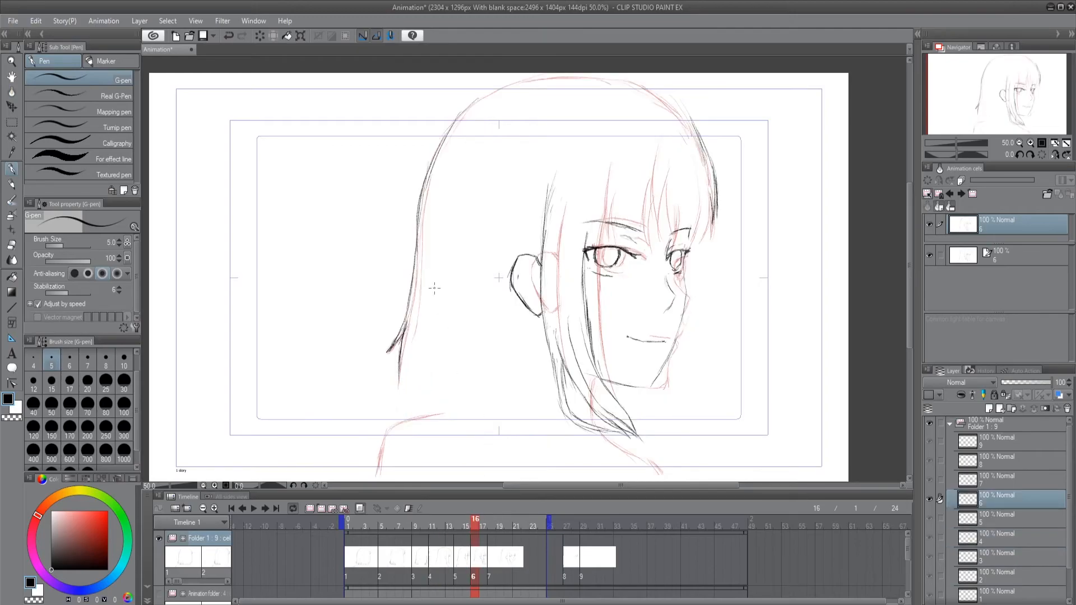
- Set the number of next-frame onion skins to 1 and apply the settings
{"action": "left_click", "coordinate": [113, 20]}
{"action": "mouse_move", "coordinate": [177, 179]}
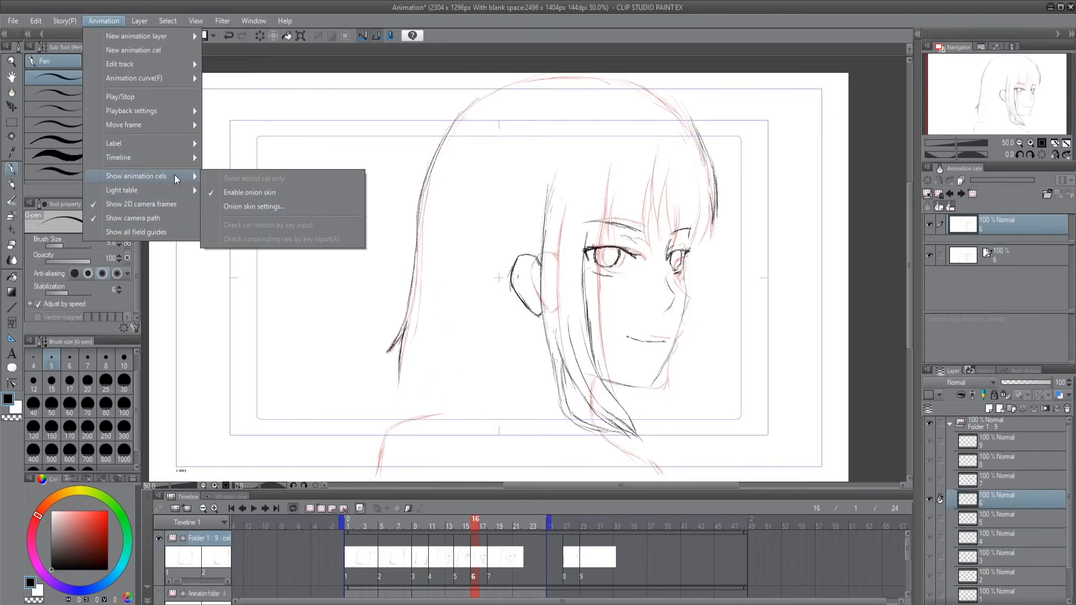
{"action": "left_click", "coordinate": [283, 208]}
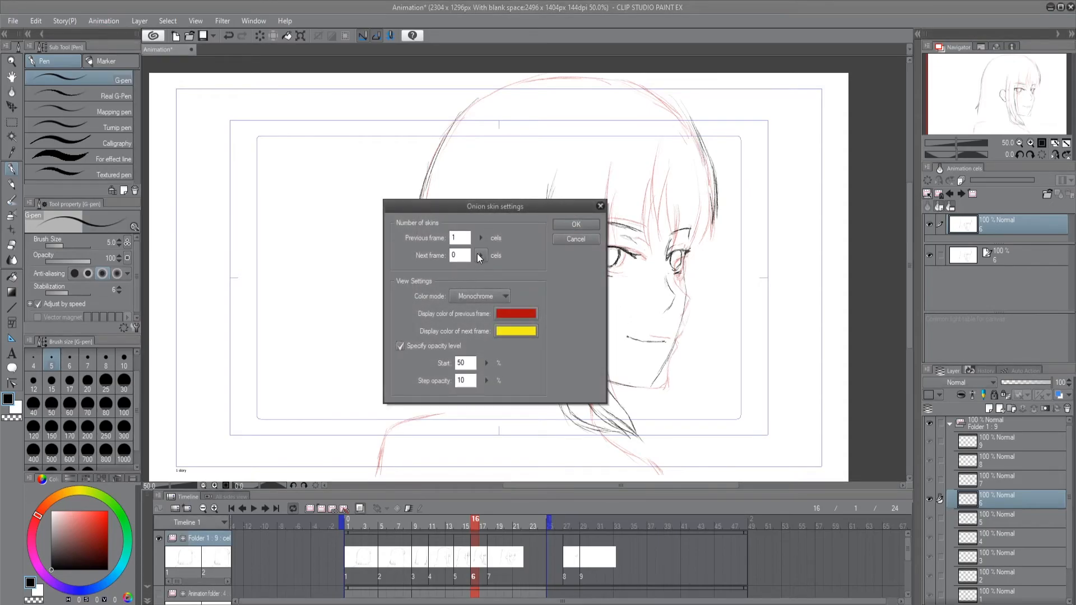
{"action": "left_click", "coordinate": [480, 255]}
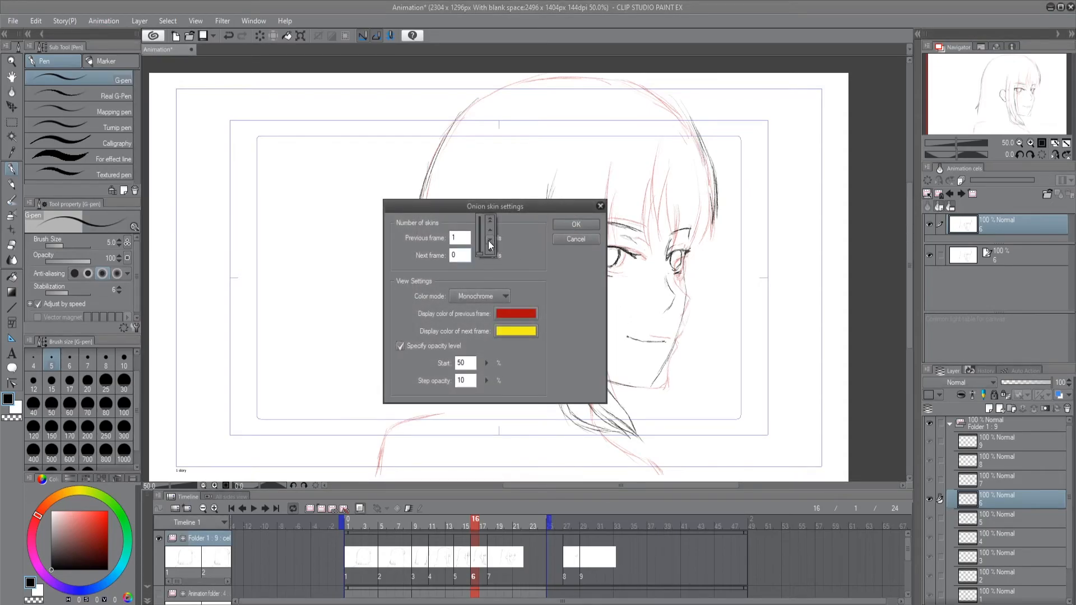
{"action": "left_click", "coordinate": [588, 223]}
- Check the previous and next onion skins on cels 4, 7 and 6, finishing on cel 1 at frame 1
{"action": "left_click", "coordinate": [435, 559]}
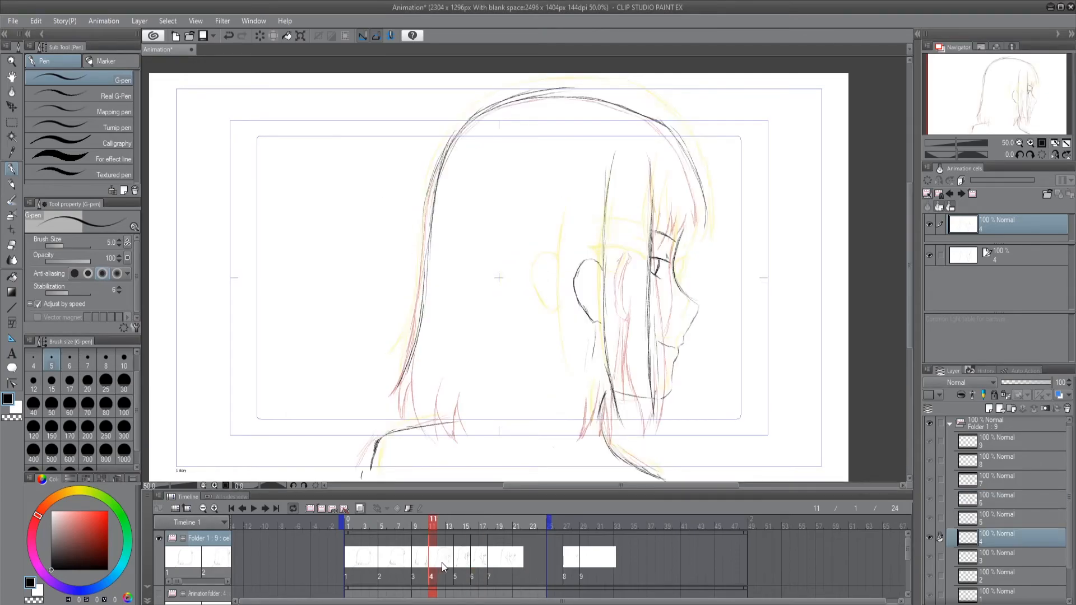
{"action": "left_click", "coordinate": [490, 565]}
{"action": "left_click", "coordinate": [475, 563]}
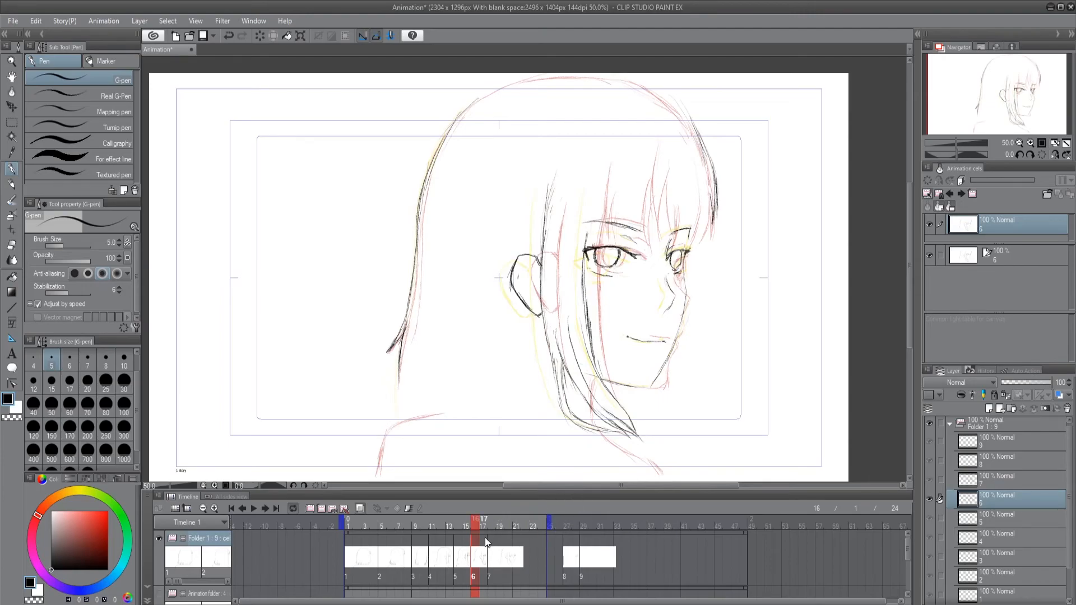
{"action": "left_click", "coordinate": [357, 555]}
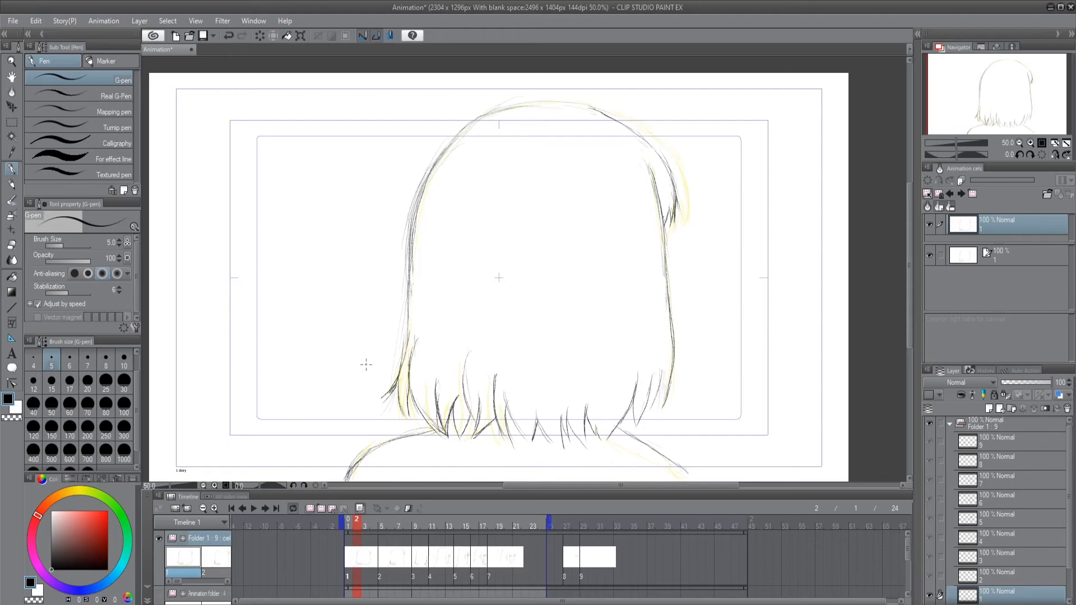
{"action": "left_click", "coordinate": [349, 525]}
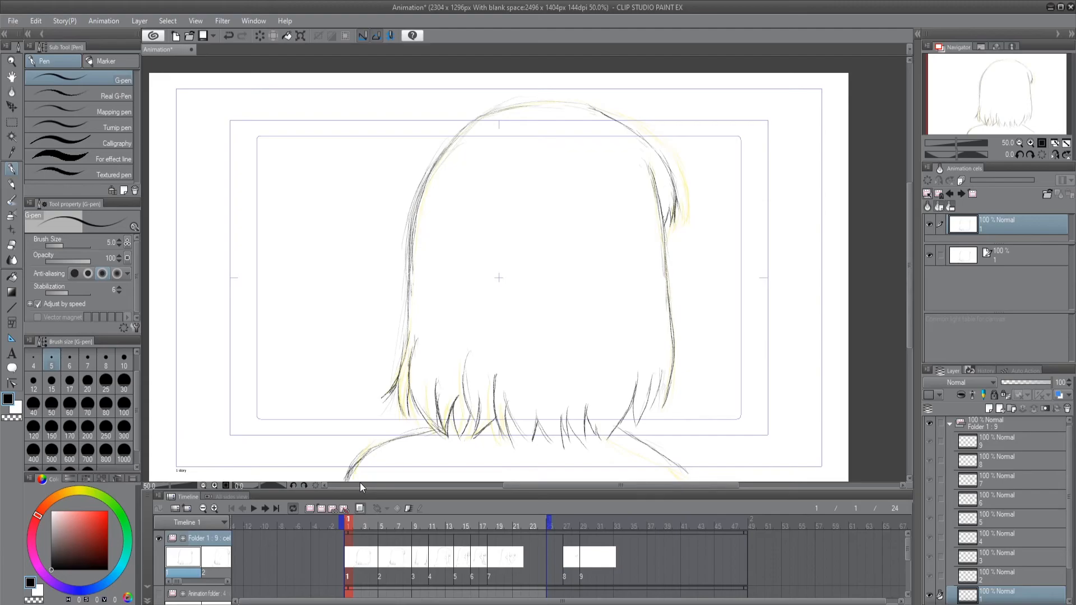
- Flip back and forth through cels 1 to 7 to examine the motion with onion skins, finishing on cel 7
{"action": "key", "text": "Right"}
{"action": "key", "text": "Right"}
{"action": "key", "text": "Right"}
{"action": "key", "text": "Right"}
{"action": "key", "text": "Right"}
{"action": "key", "text": "Right"}
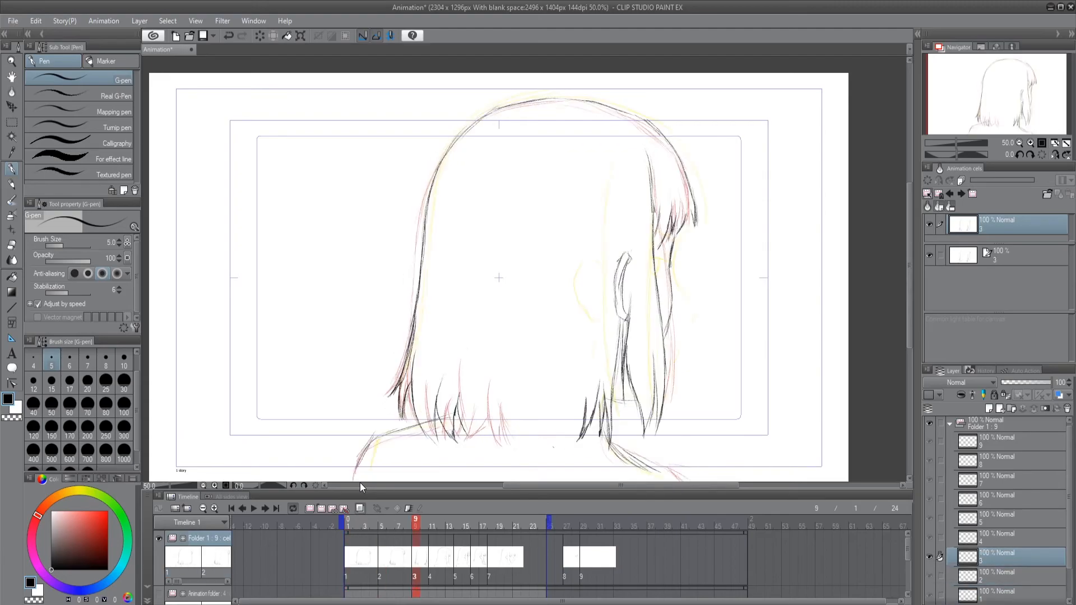
{"action": "key", "text": "Left"}
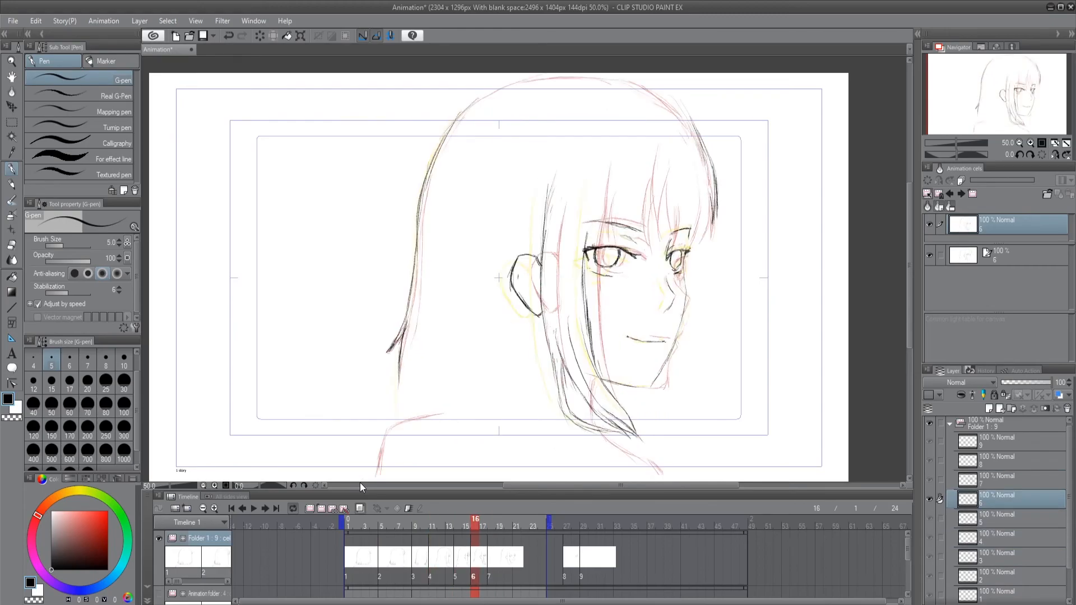
{"action": "key", "text": "Left"}
{"action": "key", "text": "Left"}
{"action": "key", "text": "Left"}
{"action": "key", "text": "Left"}
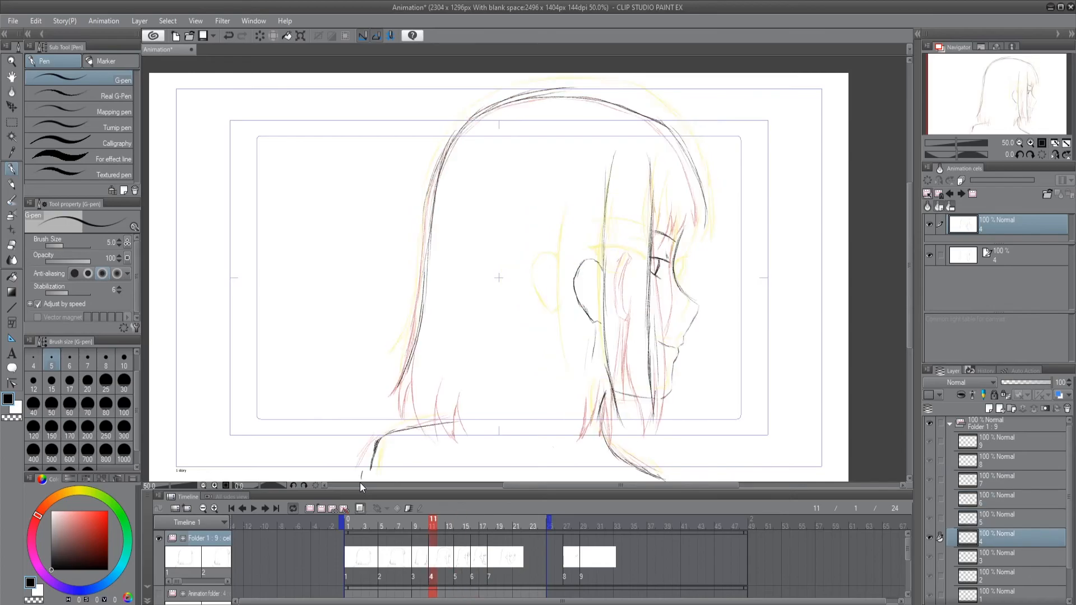
{"action": "key", "text": "Left"}
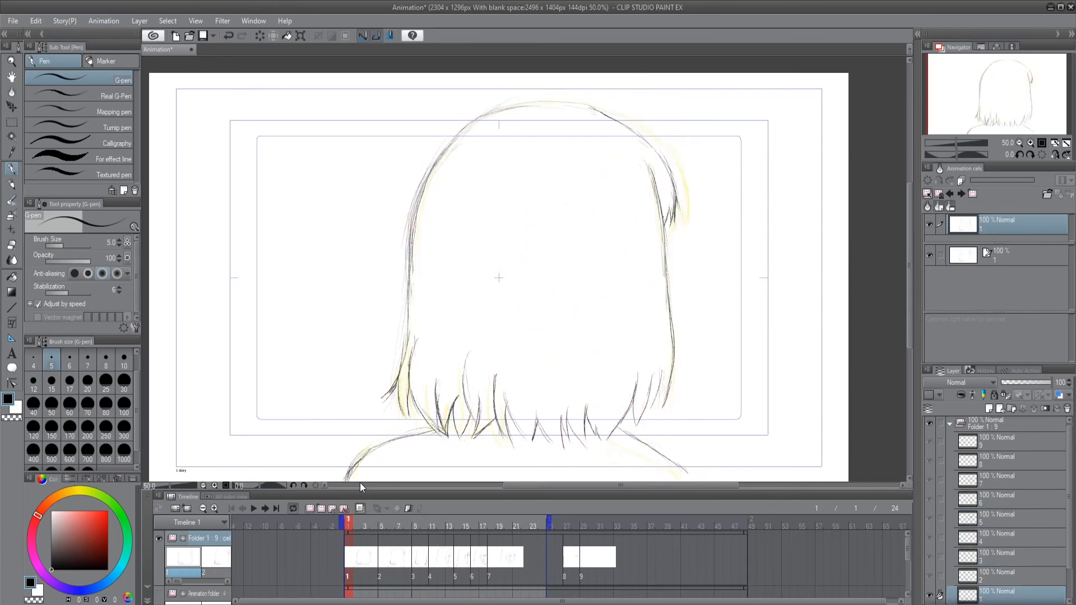
{"action": "key", "text": "Right"}
{"action": "key", "text": "Right"}
{"action": "key", "text": "Right"}
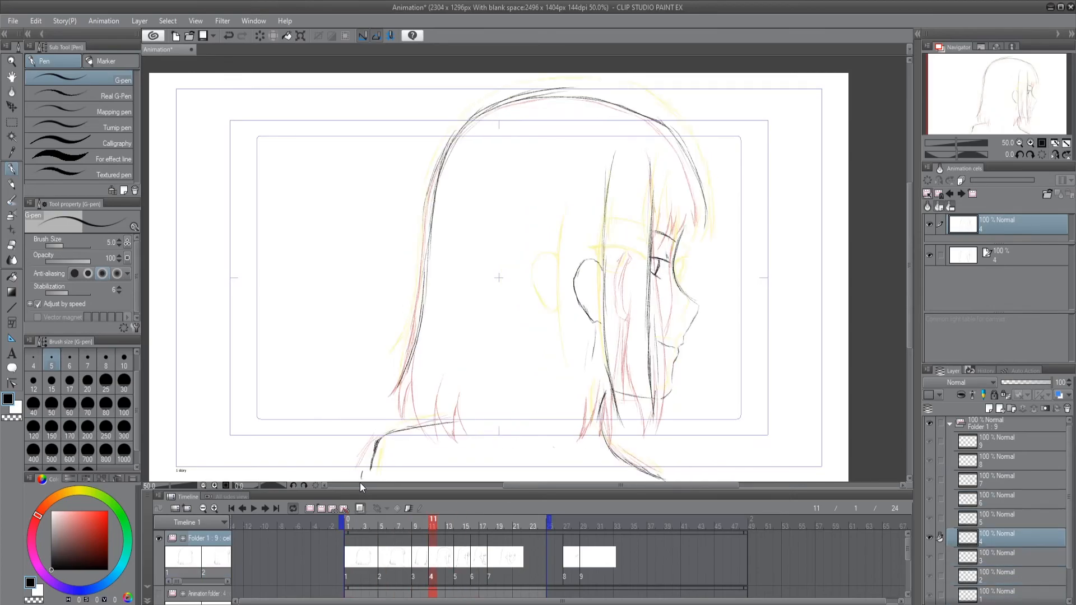
{"action": "key", "text": "Left"}
{"action": "key", "text": "Left"}
{"action": "key", "text": "Left"}
{"action": "key", "text": "Left"}
{"action": "key", "text": "Left"}
{"action": "key", "text": "Left"}
{"action": "key", "text": "Left"}
{"action": "key", "text": "Left"}
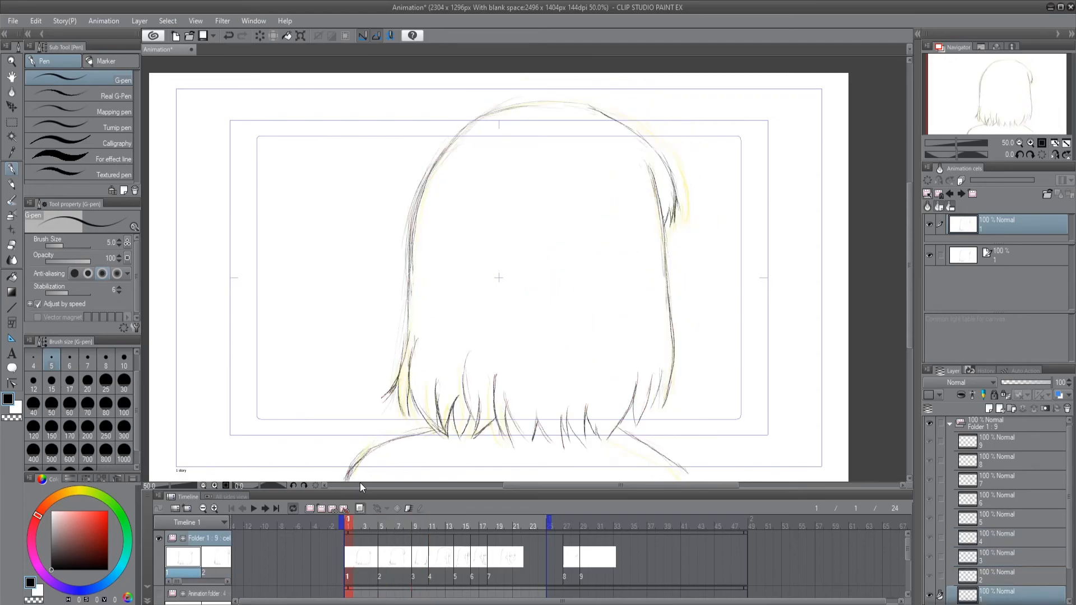
{"action": "key", "text": "Right"}
{"action": "key", "text": "Right"}
{"action": "key", "text": "Right"}
{"action": "key", "text": "Right"}
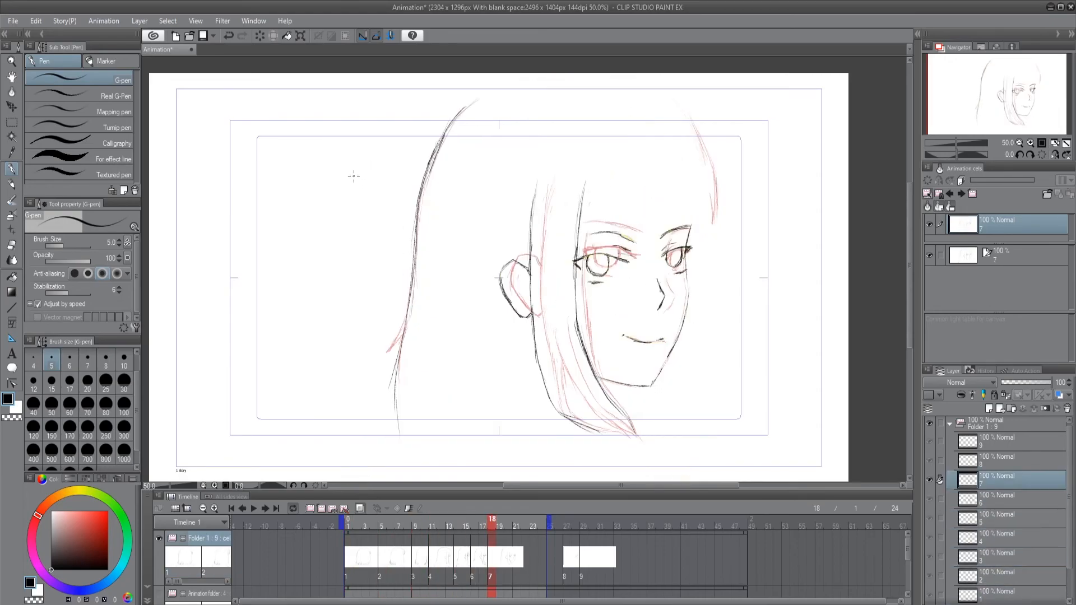
- In the onion skin settings, change the display color of the next frame to green
{"action": "left_click", "coordinate": [104, 20]}
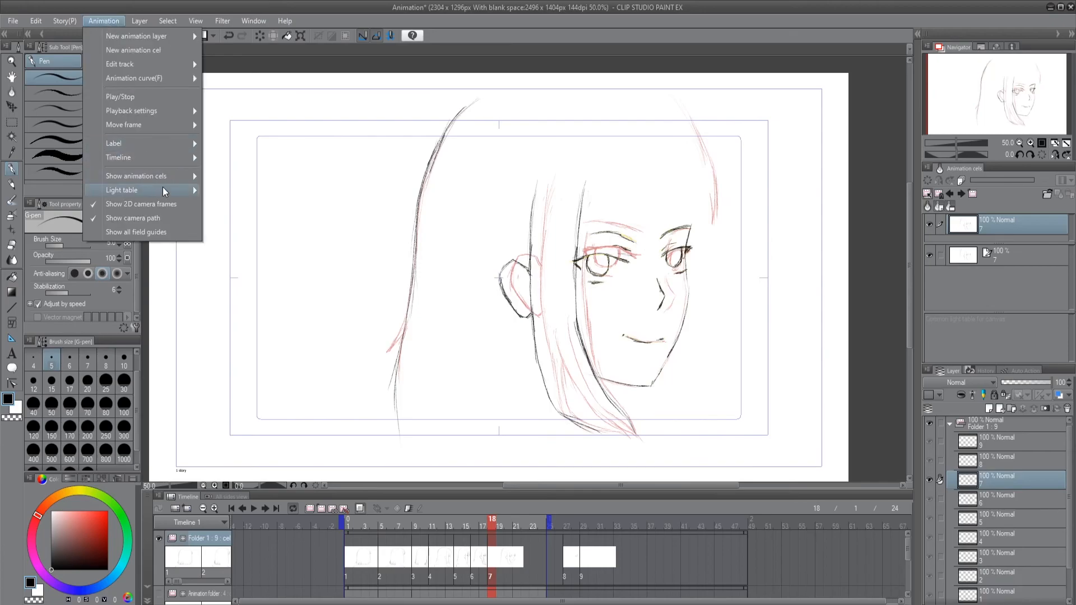
{"action": "mouse_move", "coordinate": [174, 177]}
{"action": "left_click", "coordinate": [255, 206]}
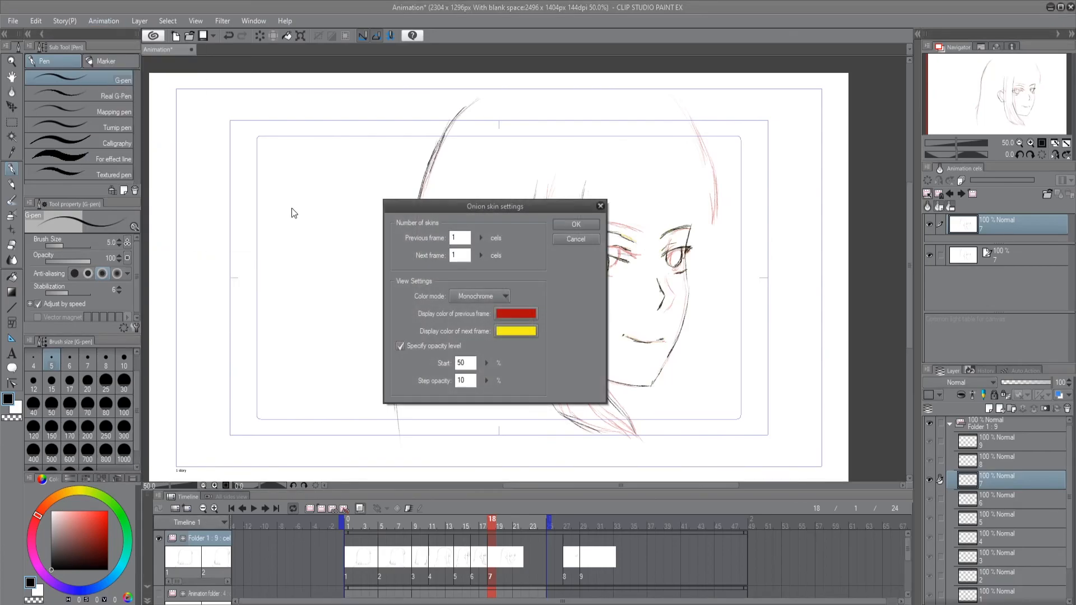
{"action": "left_click", "coordinate": [514, 332]}
{"action": "mouse_move", "coordinate": [560, 336]}
{"action": "left_mouse_down"}
{"action": "mouse_move", "coordinate": [557, 351]}
{"action": "mouse_move", "coordinate": [560, 330]}
{"action": "mouse_move", "coordinate": [560, 342]}
{"action": "left_mouse_up"}
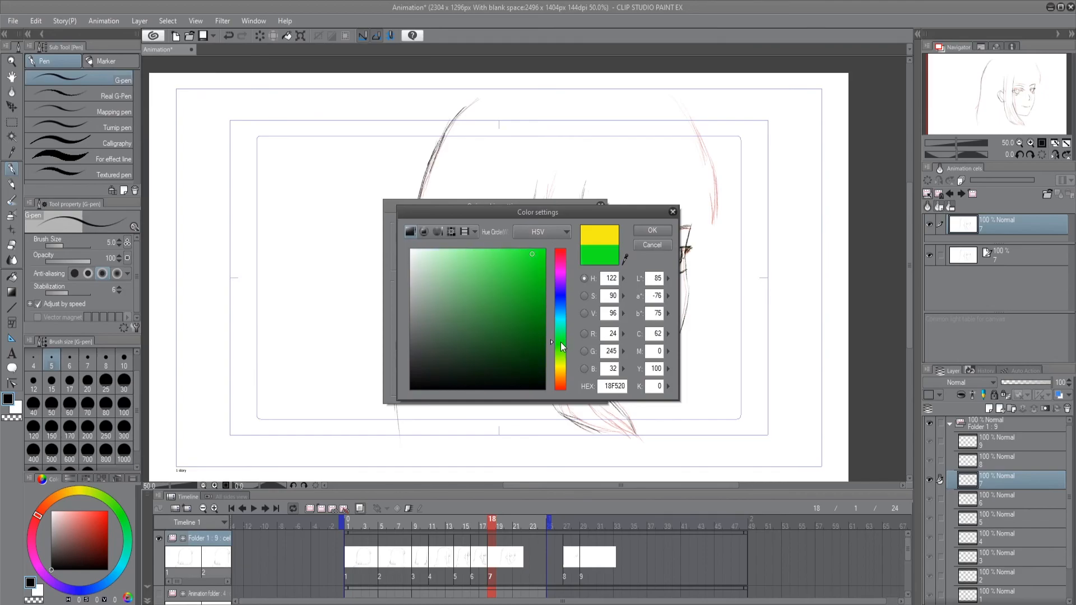
{"action": "left_click", "coordinate": [652, 230]}
- Change the onion skin display color of the previous frame to blue and apply the settings
{"action": "left_click", "coordinate": [515, 311]}
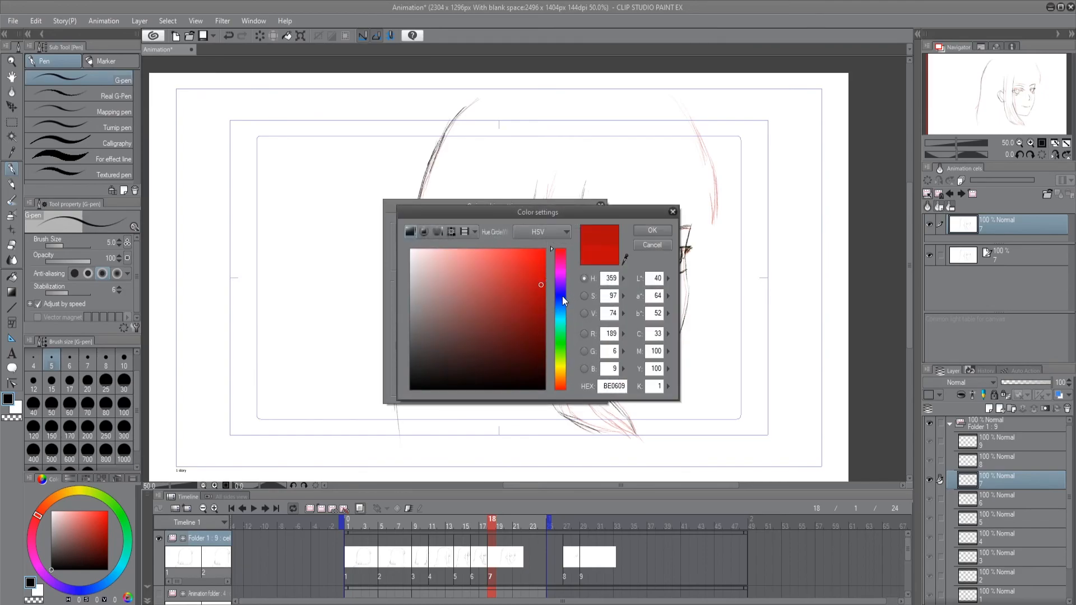
{"action": "left_click", "coordinate": [561, 299]}
{"action": "left_click", "coordinate": [666, 224]}
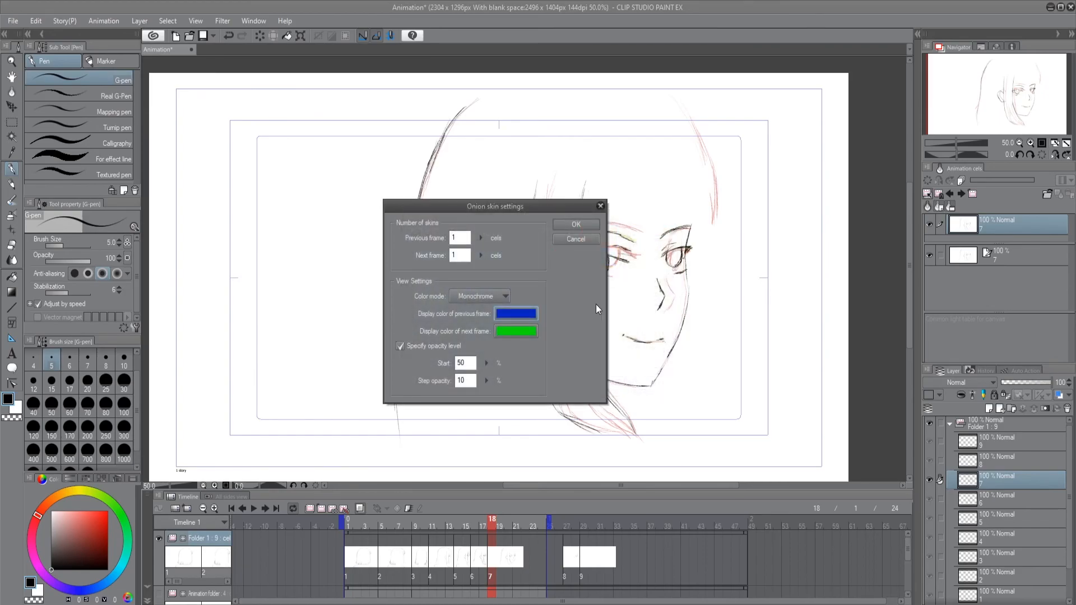
{"action": "left_click", "coordinate": [589, 223]}
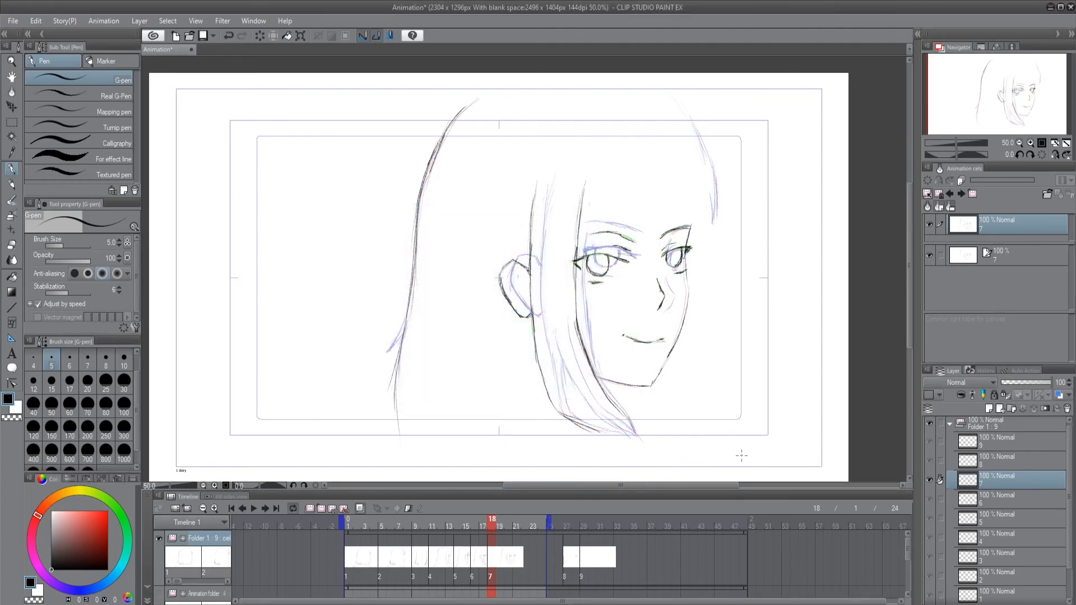
{"action": "mouse_move", "coordinate": [656, 486]}
{"action": "left_mouse_down"}
{"action": "mouse_move", "coordinate": [535, 500]}
{"action": "mouse_move", "coordinate": [652, 485]}
{"action": "left_mouse_up"}
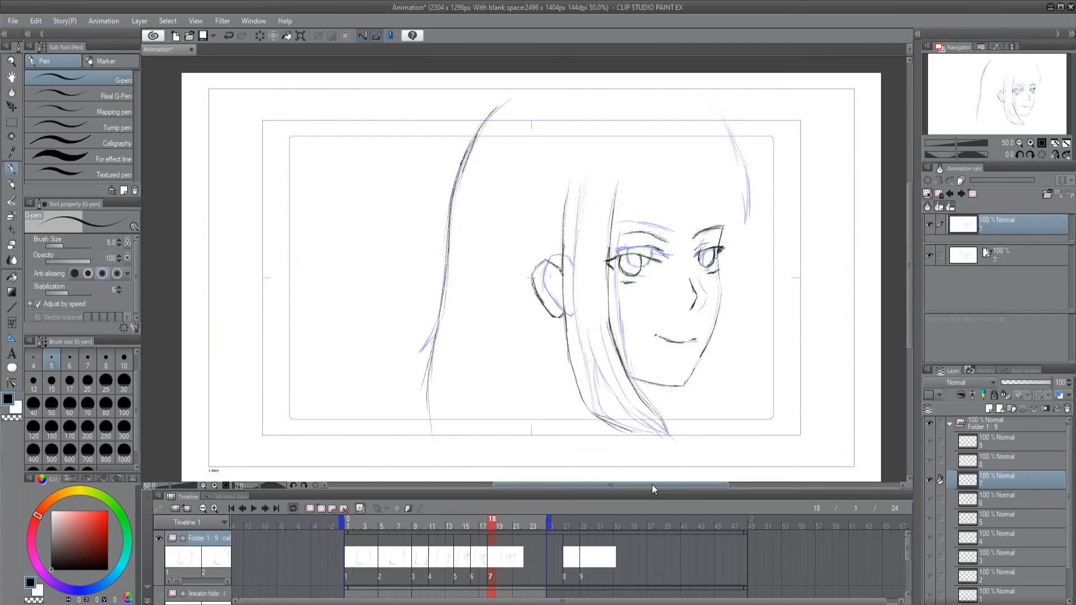